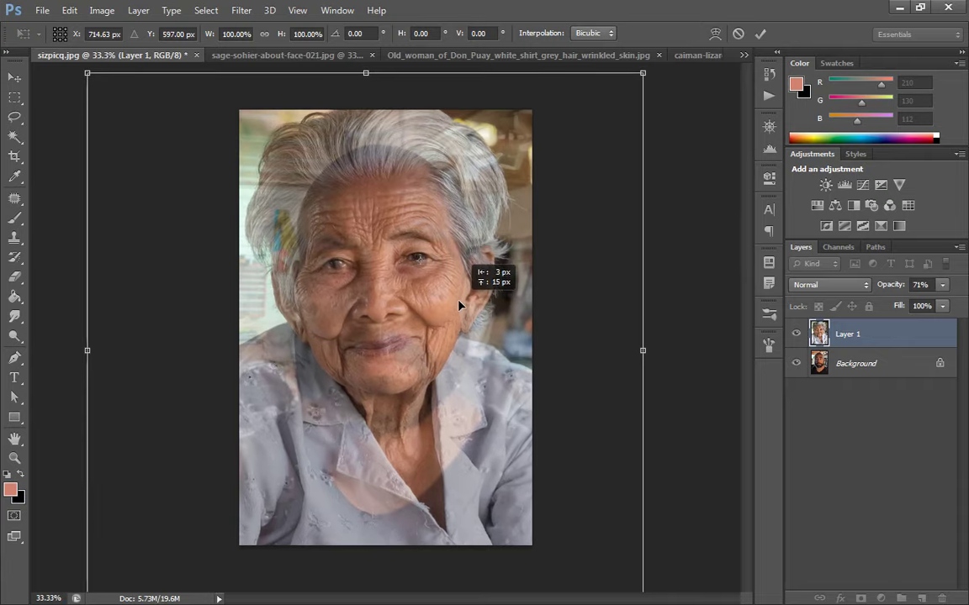
Rotate Layer 1 by 2.46°, scale it to 100.68% over the face below, apply the transform, and lower the layer's opacity to 51%.
left_click_drag(757, 148, 703, 167)
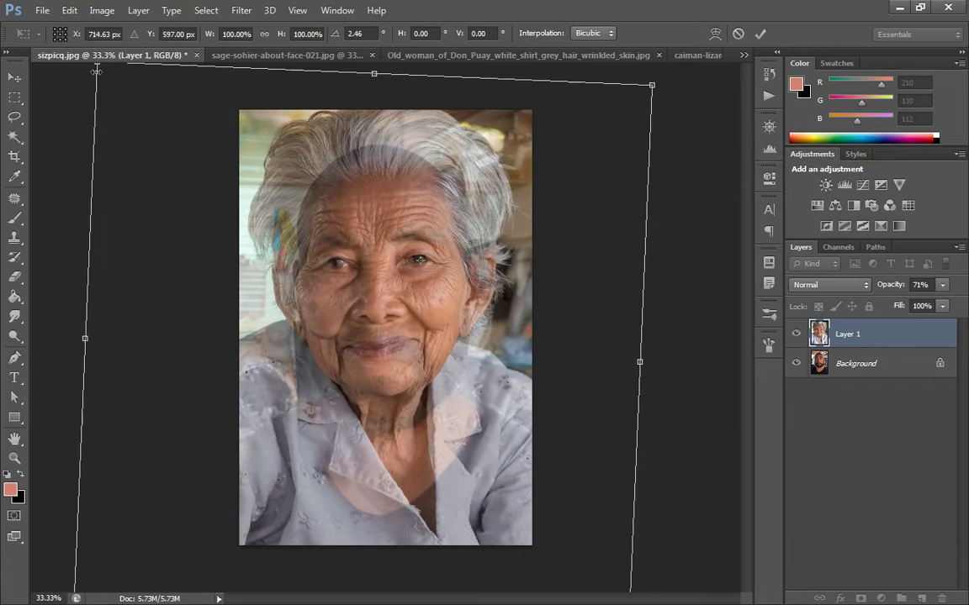
mouse_move(98, 64)
left_mouse_down()
mouse_move(81, 25)
mouse_move(93, 56)
left_mouse_up()
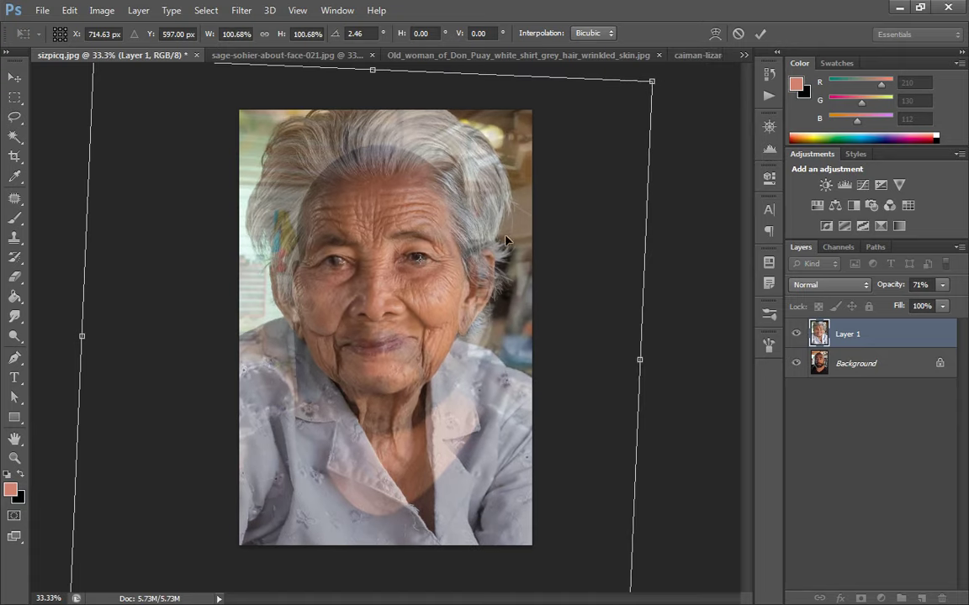
left_click_drag(523, 229, 521, 231)
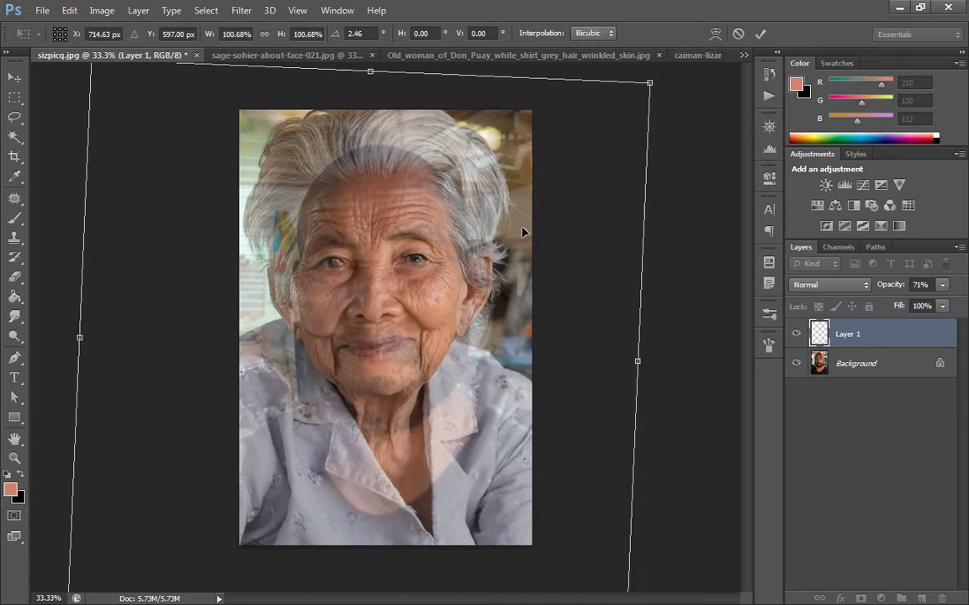
left_click(760, 34)
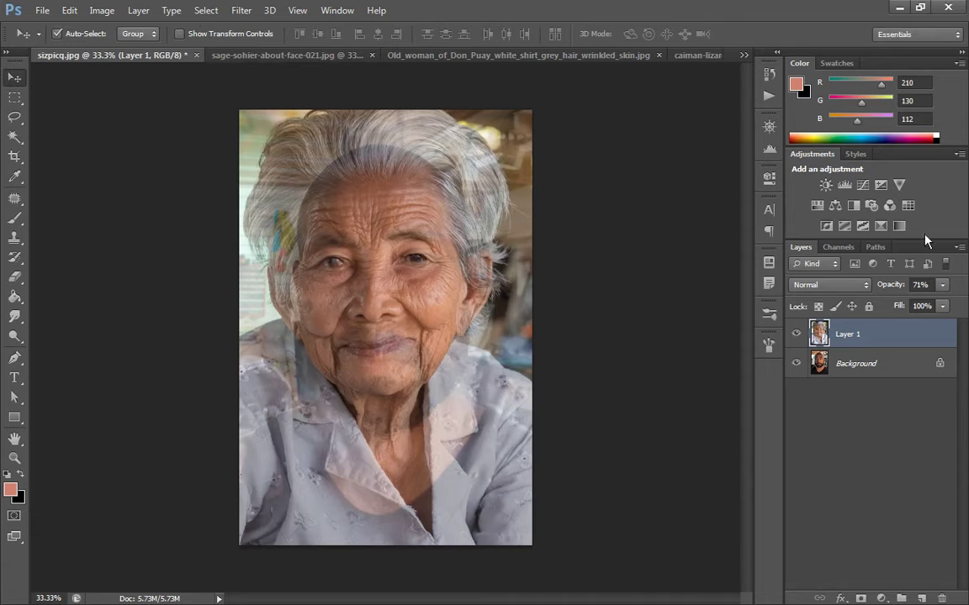
left_click(943, 286)
mouse_move(937, 302)
left_mouse_down()
mouse_move(907, 299)
mouse_move(965, 298)
mouse_move(869, 299)
mouse_move(965, 299)
mouse_move(871, 300)
mouse_move(960, 301)
mouse_move(919, 302)
left_mouse_up()
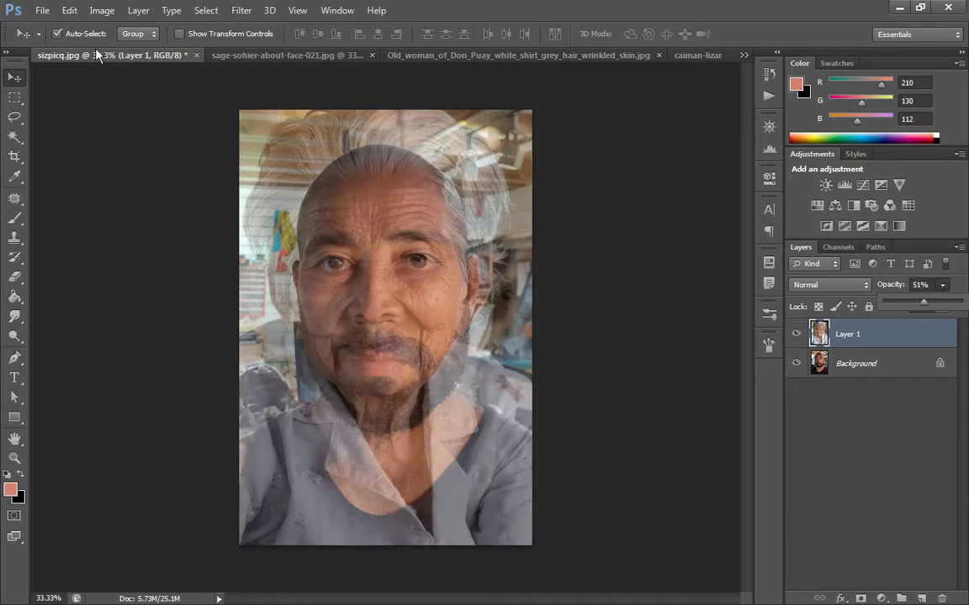
left_click(69, 10)
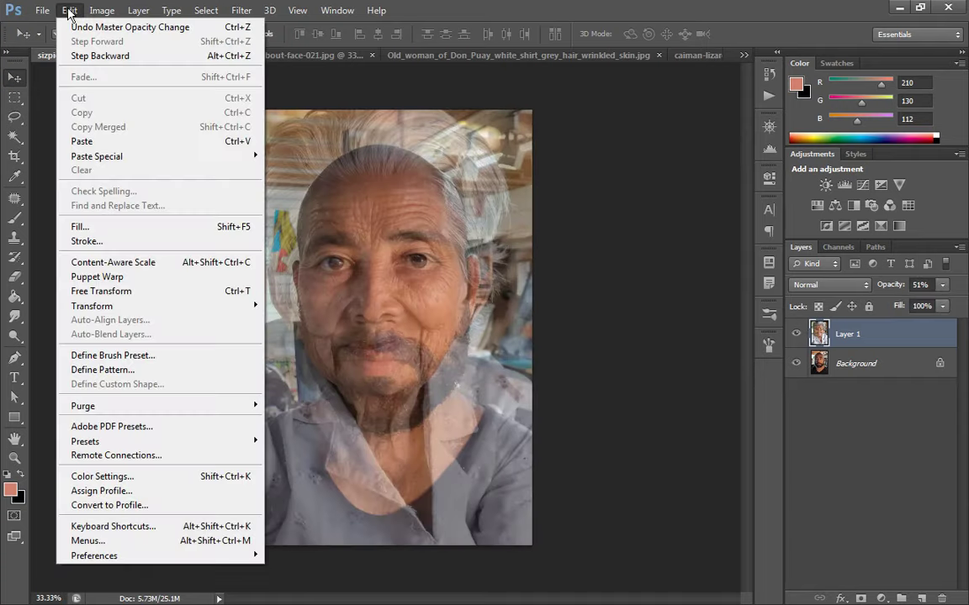
left_click(168, 276)
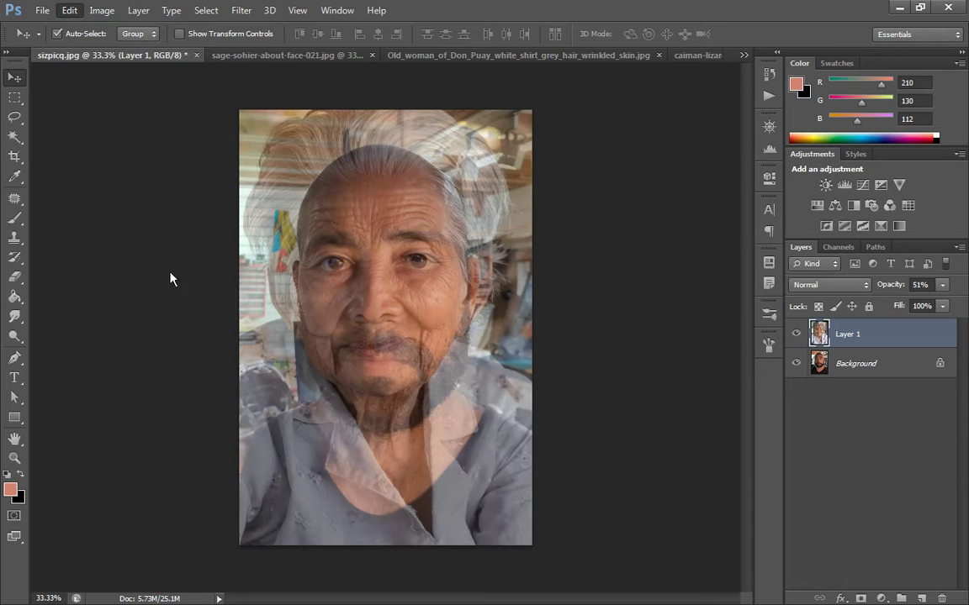
left_click(739, 34)
Start Puppet Warp on Layer 1 at 54% opacity and pin the outer eye corners, nose bridge and forehead, shifting the forehead slightly.
left_click(69, 11)
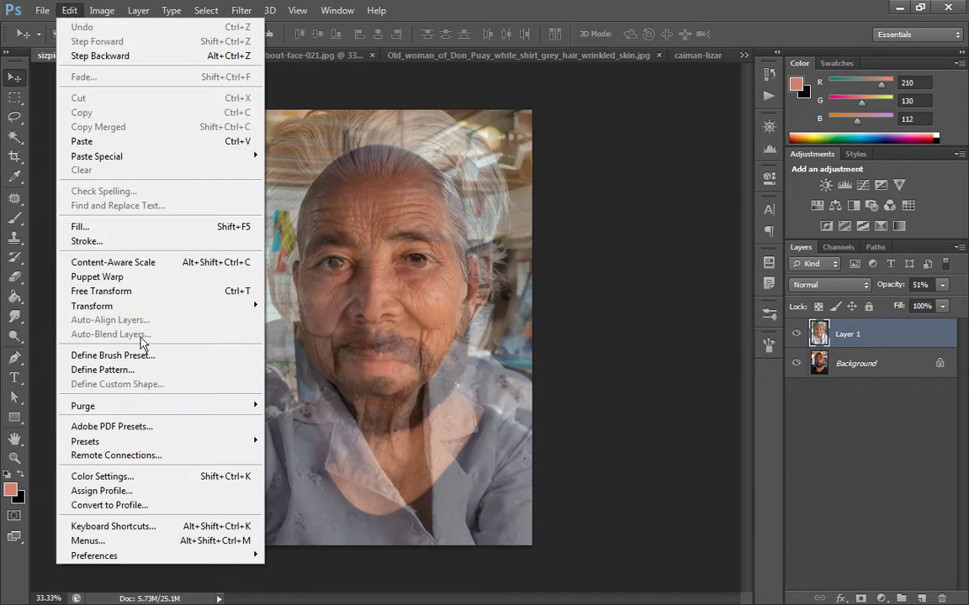
left_click(160, 281)
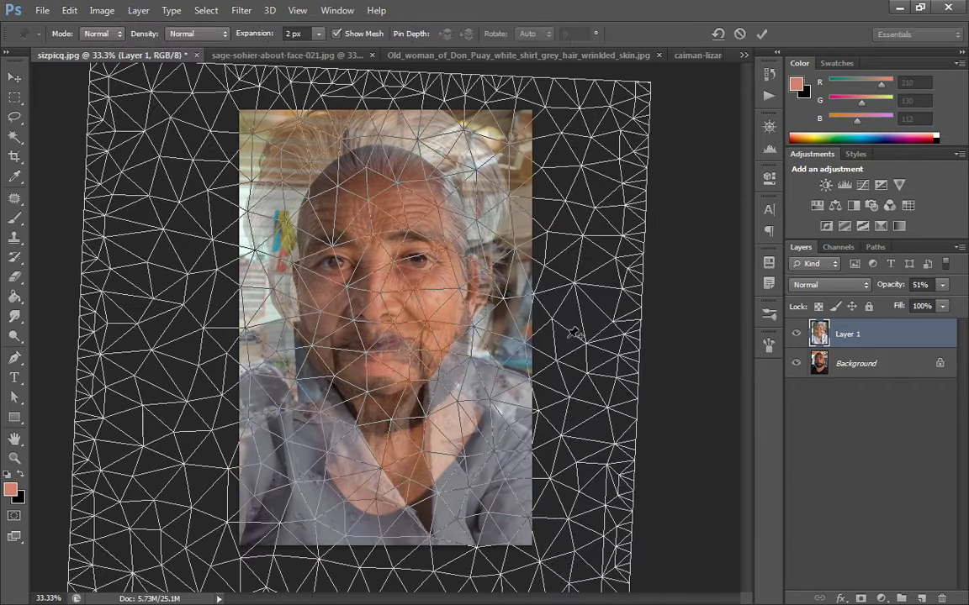
left_click_drag(942, 284, 927, 307)
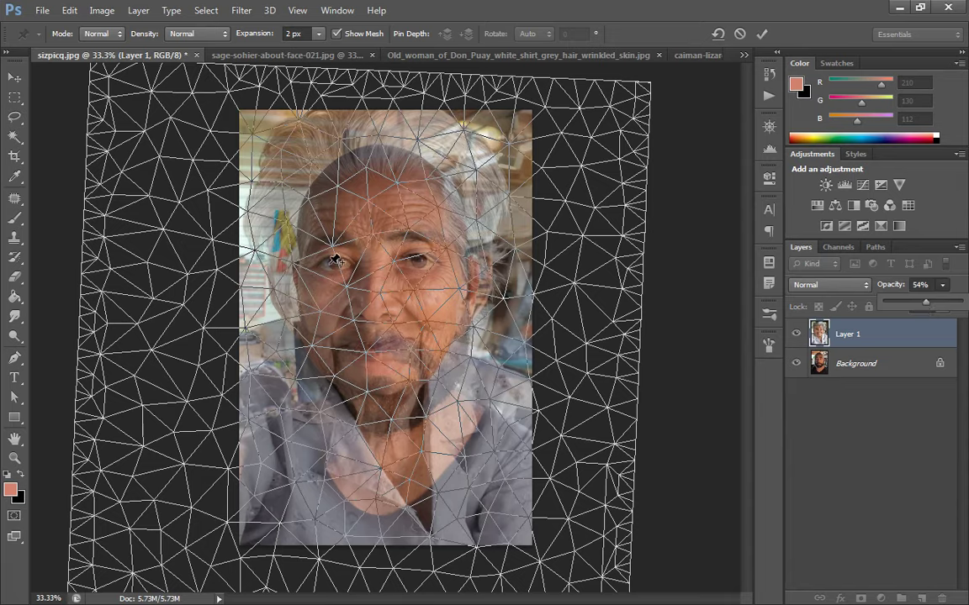
left_click(311, 263)
left_click(449, 264)
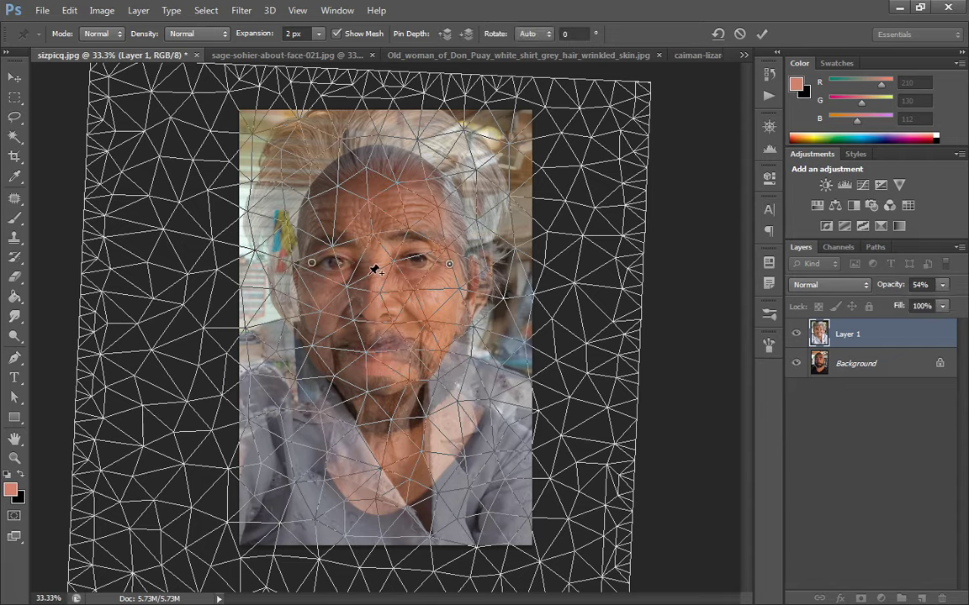
left_click(376, 265)
left_click_drag(372, 165, 371, 174)
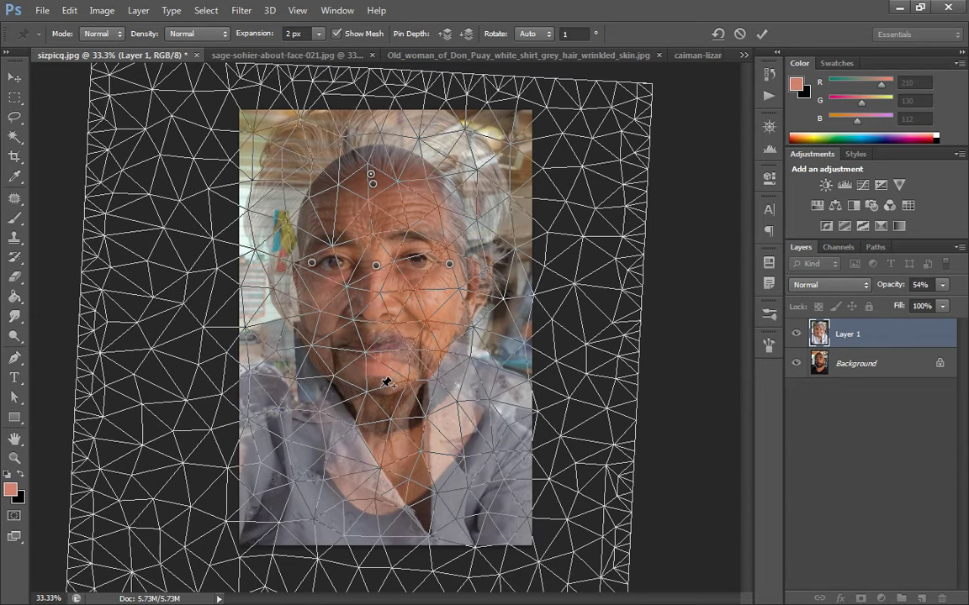
Add Puppet Warp pins along the chin and jaw and pull them to fit the man's jawline underneath.
left_click_drag(383, 369, 407, 411)
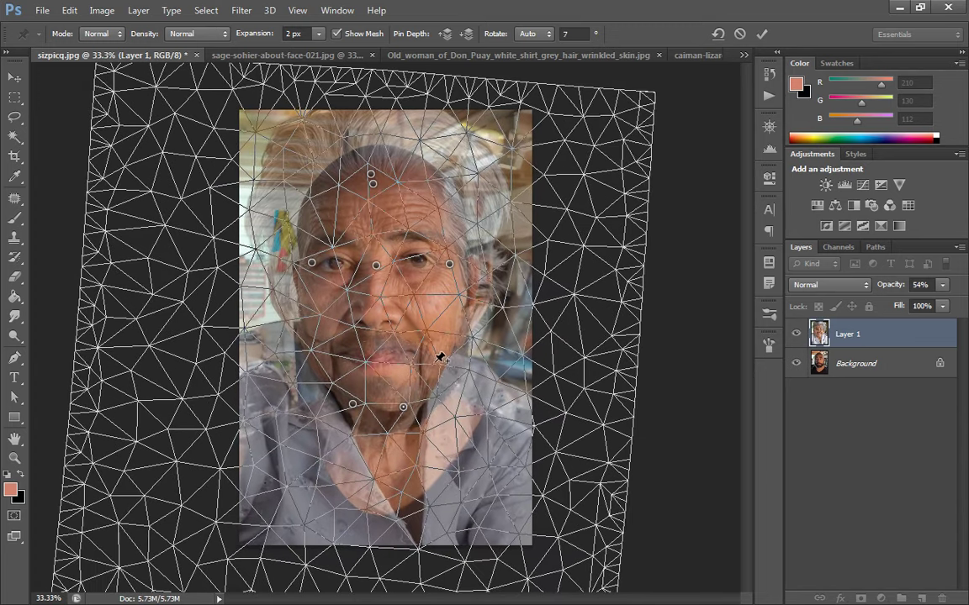
left_click_drag(438, 354, 430, 366)
left_click_drag(324, 351, 318, 359)
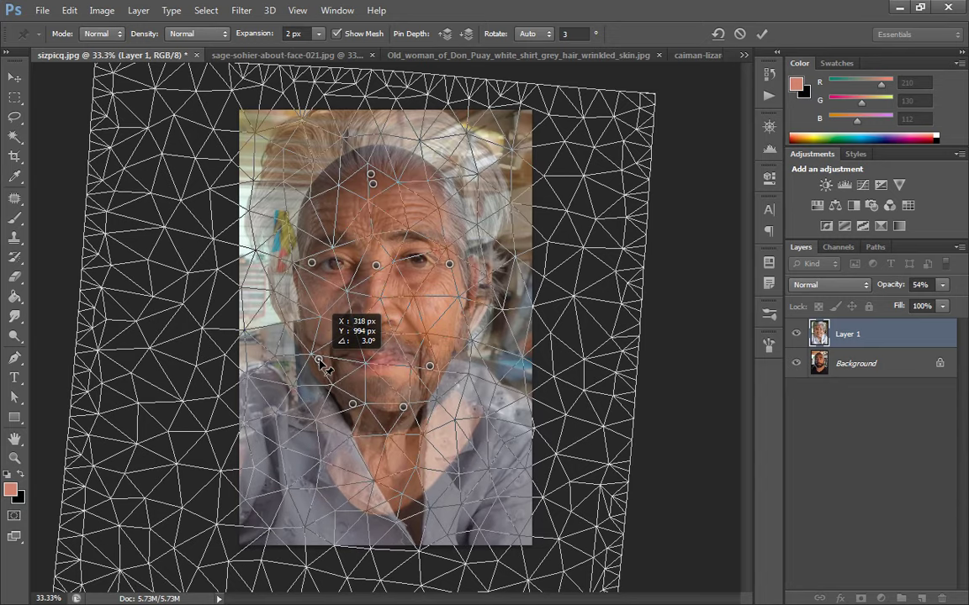
left_click_drag(352, 404, 353, 419)
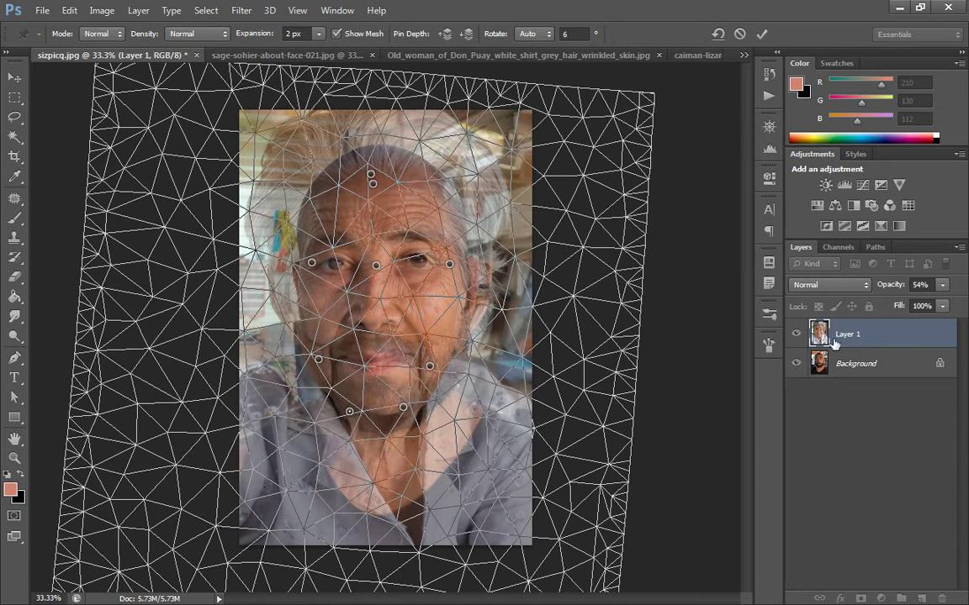
Lower Layer 1's opacity to 33% and adjust the pins around the mouth to match the lips underneath.
left_click(942, 285)
mouse_move(928, 301)
left_mouse_down()
mouse_move(899, 300)
mouse_move(957, 295)
mouse_move(890, 305)
mouse_move(911, 301)
left_mouse_up()
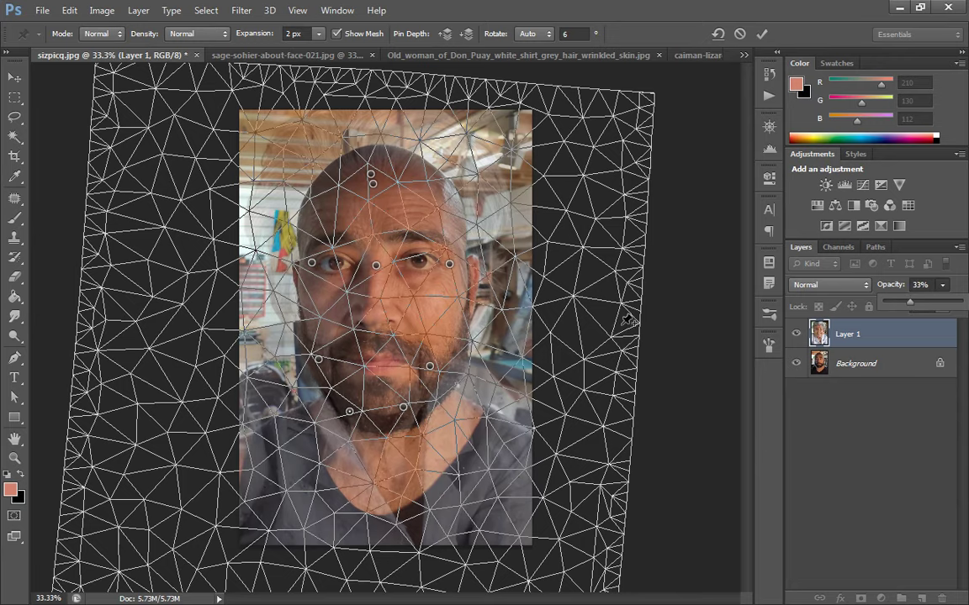
left_click_drag(430, 367, 390, 364)
left_click(390, 364)
mouse_move(328, 370)
left_mouse_down()
mouse_move(336, 311)
mouse_move(318, 311)
mouse_move(329, 372)
mouse_move(334, 364)
left_mouse_up()
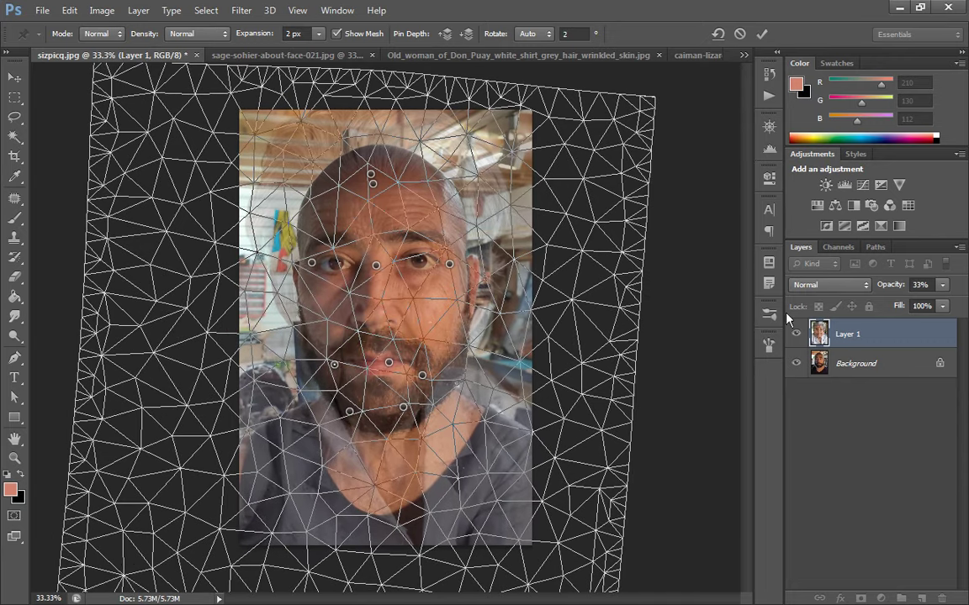
Raise Layer 1's opacity to 52% and reposition the pins around the eyes and nose bridge, adding one at the inner eyebrow.
left_click(942, 287)
mouse_move(912, 303)
left_mouse_down()
mouse_move(940, 302)
mouse_move(900, 303)
mouse_move(925, 303)
left_mouse_up()
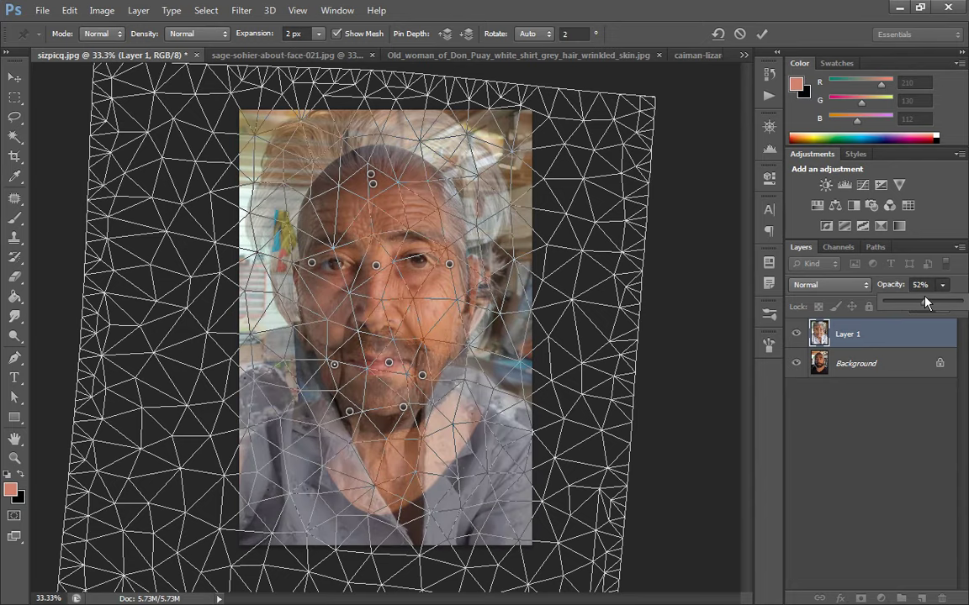
left_click(377, 267)
left_click_drag(377, 266, 379, 259)
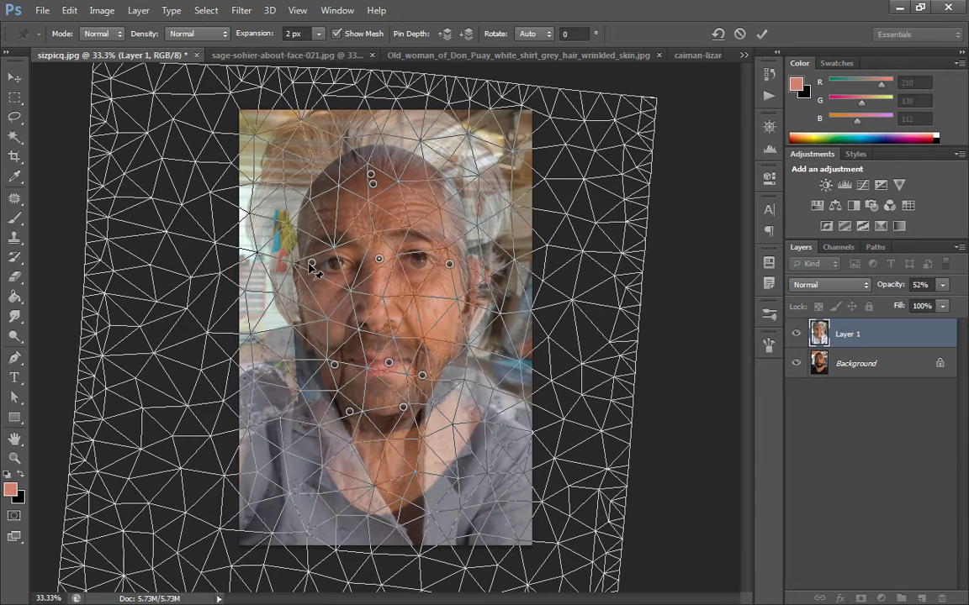
left_click_drag(310, 264, 350, 246)
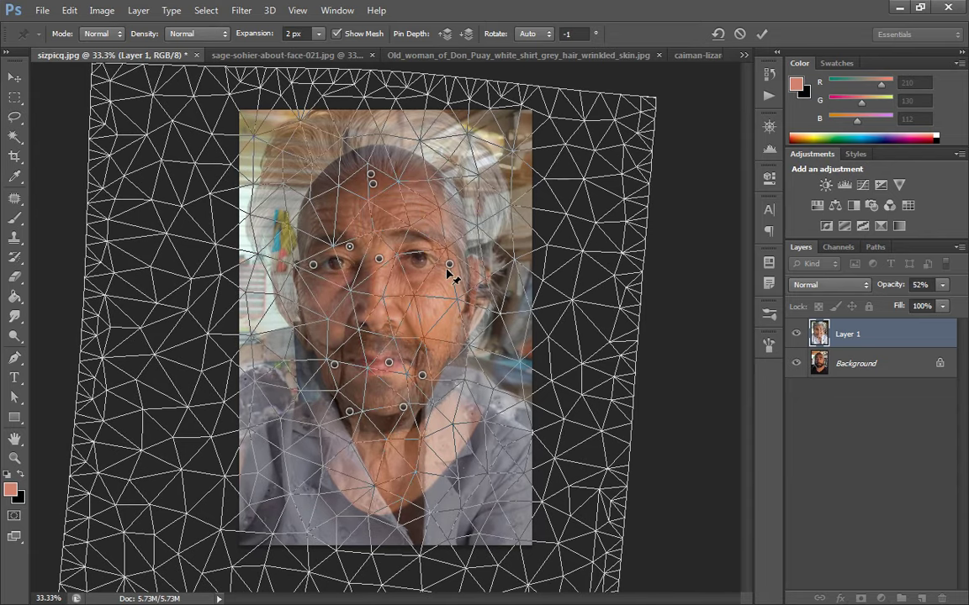
mouse_move(449, 265)
left_mouse_down()
mouse_move(458, 261)
mouse_move(456, 274)
mouse_move(460, 267)
left_mouse_up()
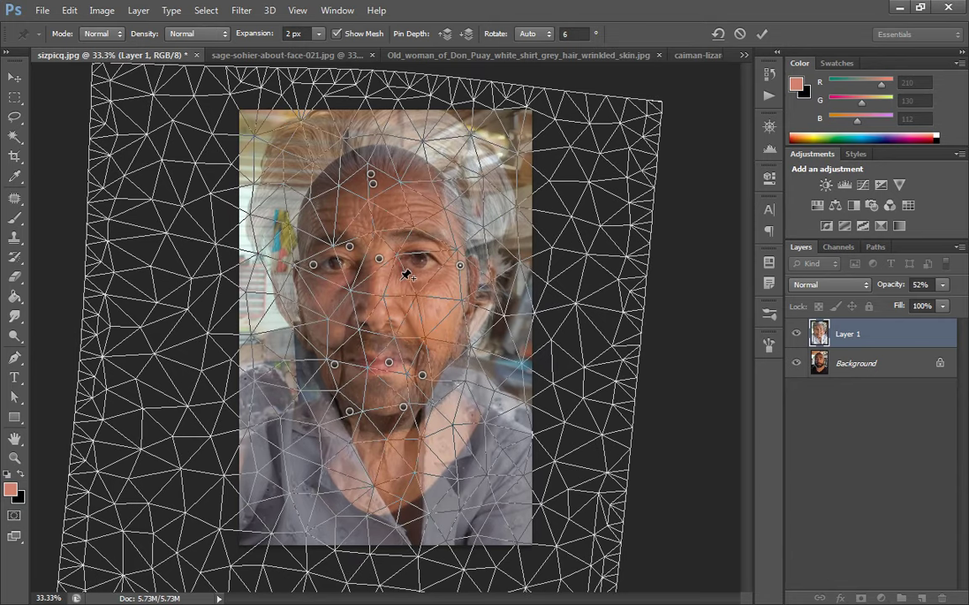
Pin the cheek beside the nose, remove the extra forehead pin, and move the remaining one up to the top of the man's head.
left_click(405, 274)
left_click(485, 242)
left_click_drag(408, 299, 404, 296)
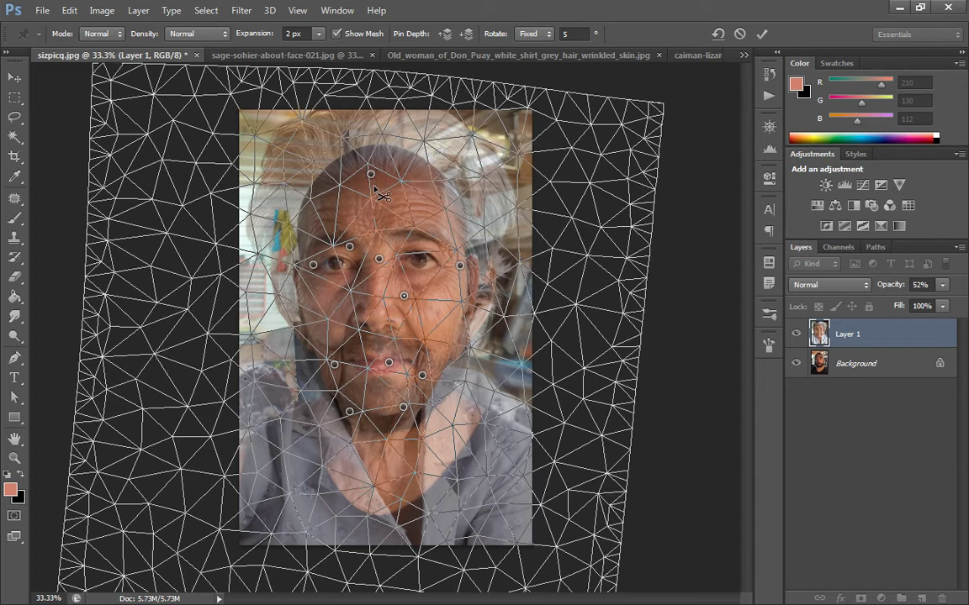
left_click_drag(371, 176, 369, 148)
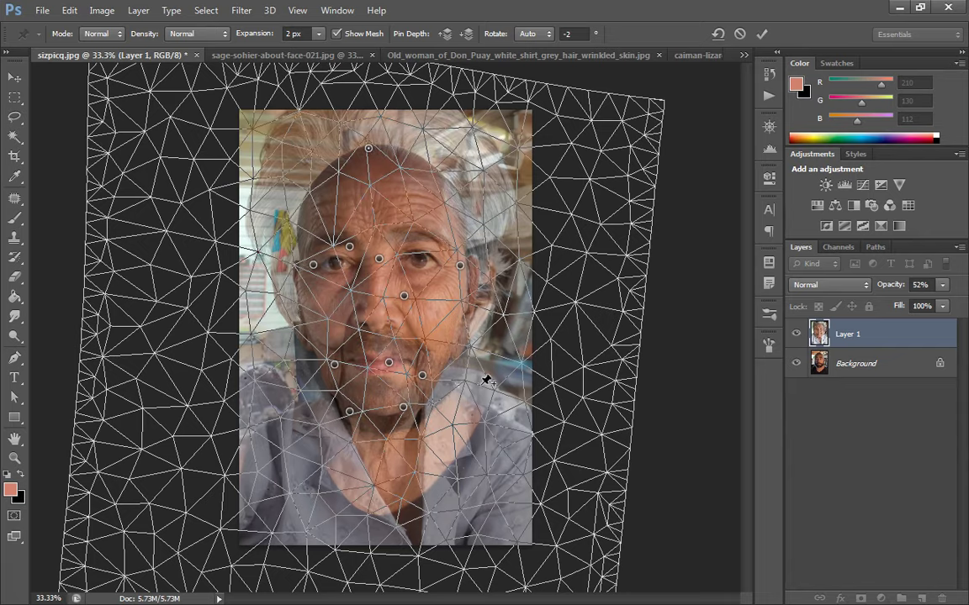
Add and adjust warp pins beside the neck and on both sides of the chest, and apply the Puppet Warp.
left_click_drag(492, 392, 496, 406)
left_click_drag(306, 373, 282, 330)
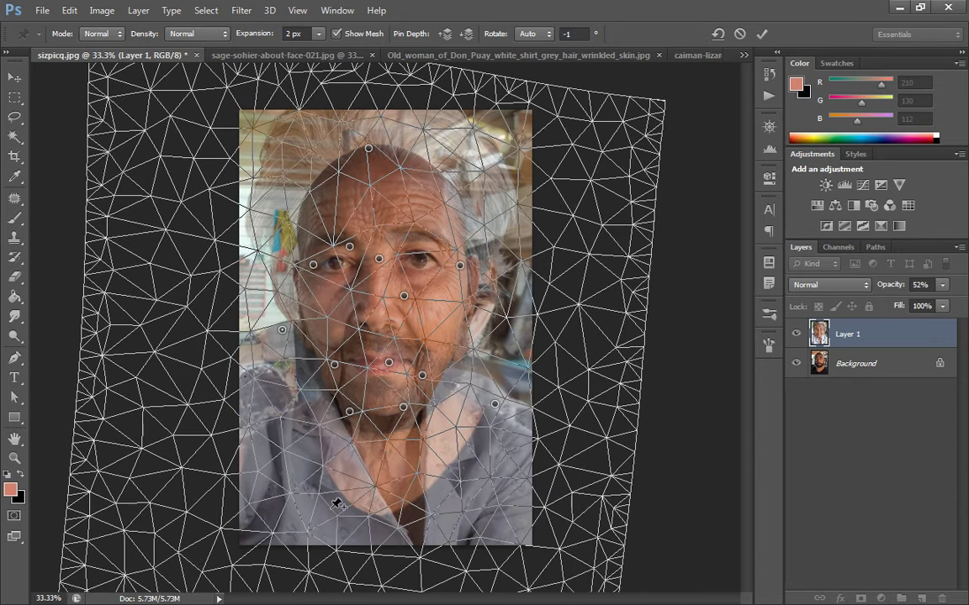
left_click_drag(333, 502, 324, 517)
left_click_drag(458, 516, 464, 516)
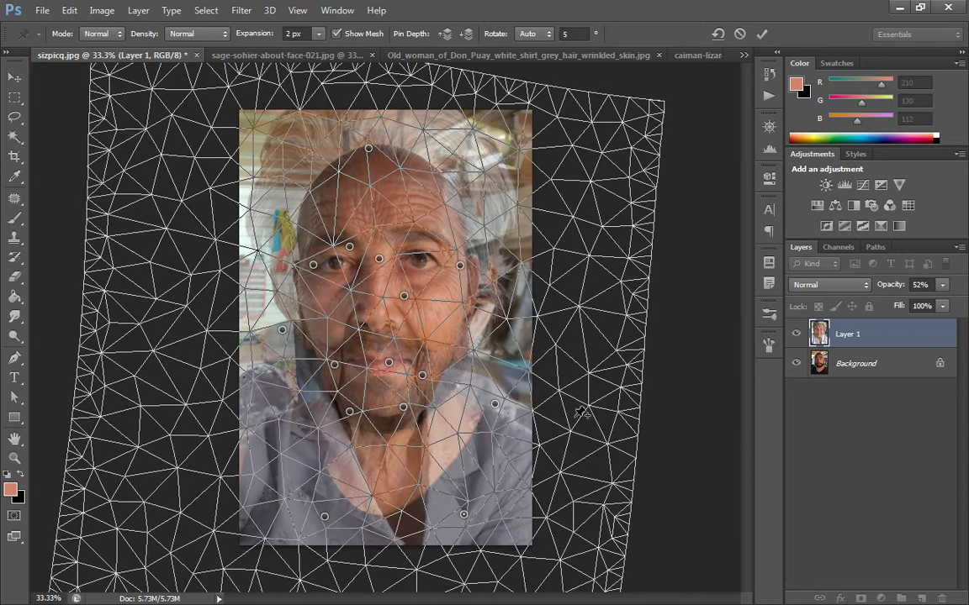
left_click(762, 33)
Restore Layer 1's opacity to 100%.
key("z")
left_click_drag(366, 273, 399, 275)
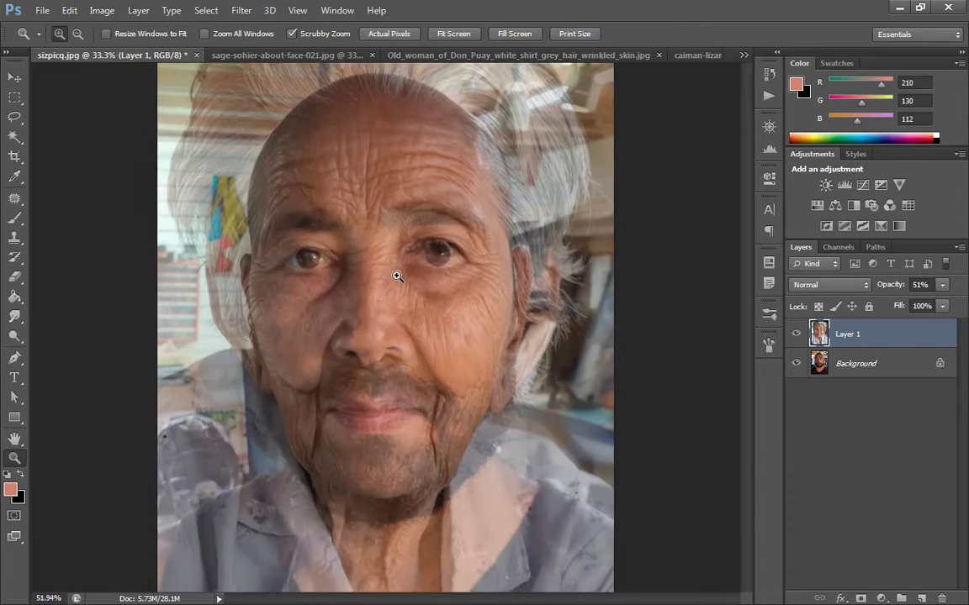
left_click(940, 287)
left_click_drag(922, 303, 651, 287)
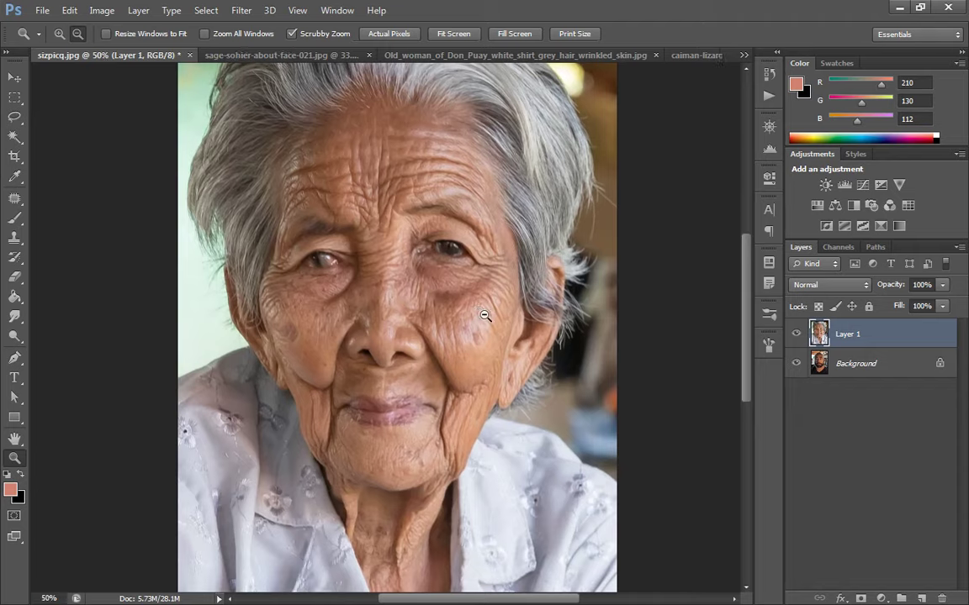
left_click_drag(486, 313, 449, 322)
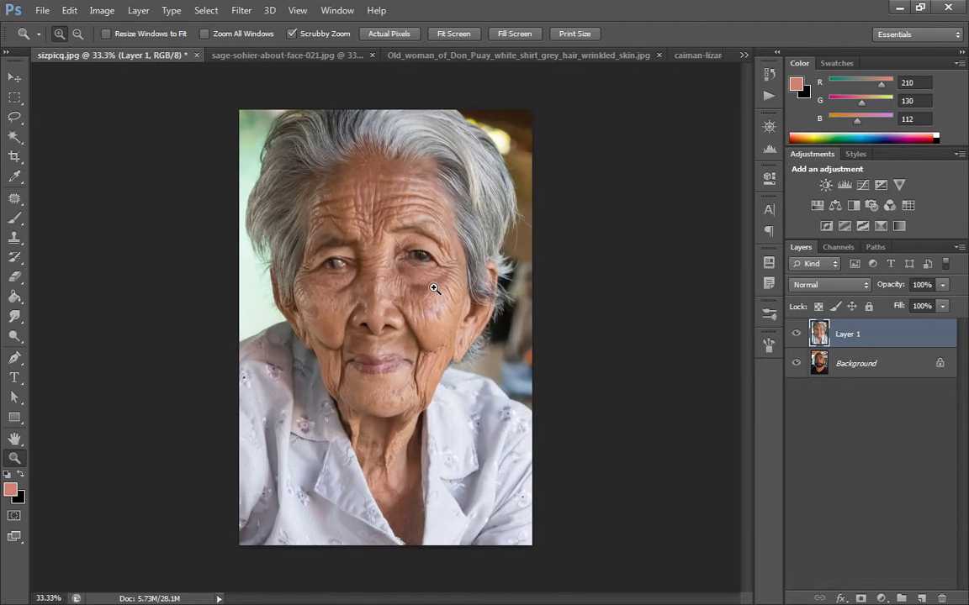
Lasso the woman's head and neck on Layer 1, extending the selection down to the bottom of the shirt opening.
key("l")
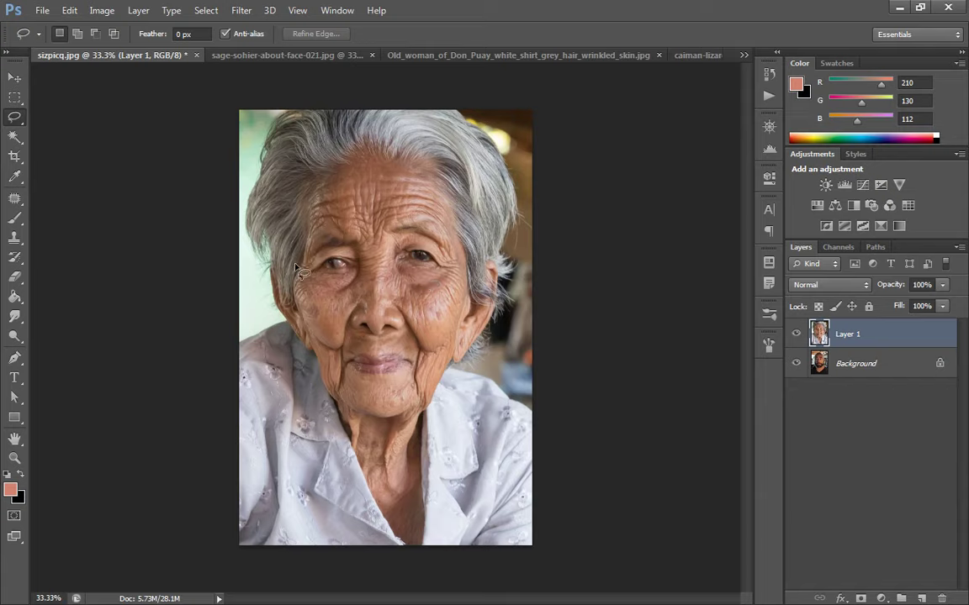
mouse_move(259, 242)
left_mouse_down()
mouse_move(284, 330)
mouse_move(354, 485)
left_mouse_up()
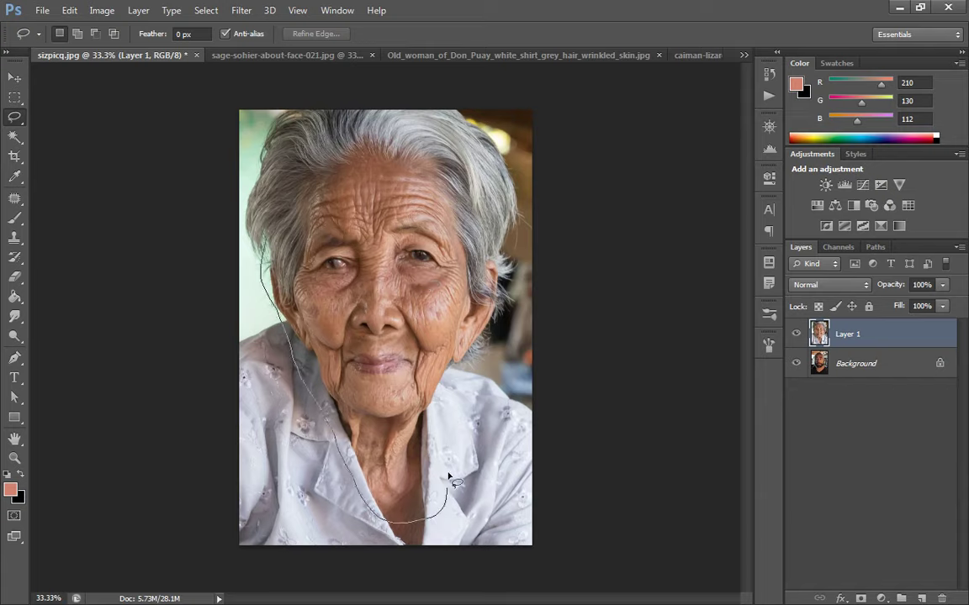
mouse_move(452, 479)
left_mouse_down()
mouse_move(461, 402)
mouse_move(515, 315)
mouse_move(509, 145)
mouse_move(253, 193)
left_mouse_up()
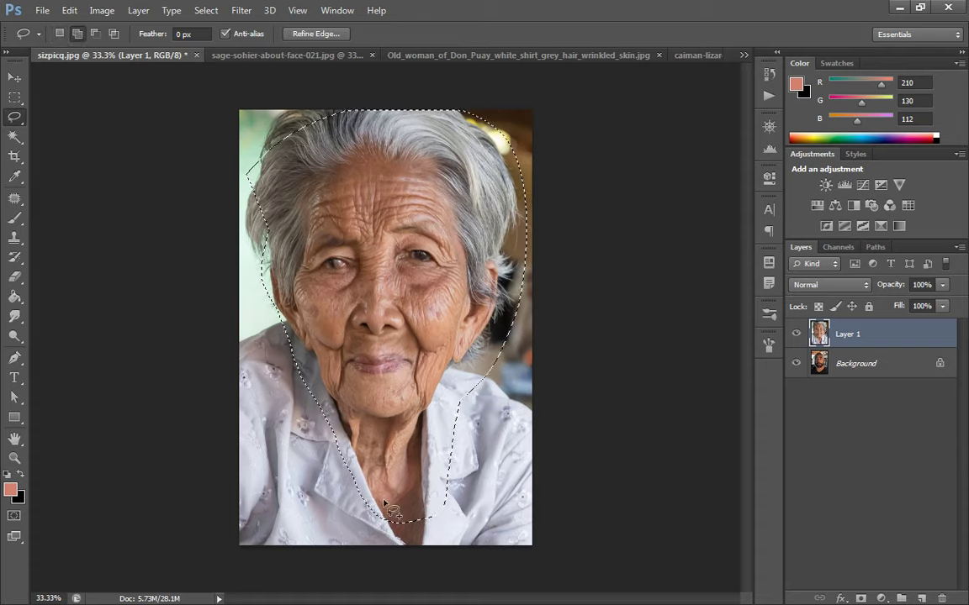
mouse_move(384, 503)
left_mouse_down()
mouse_move(454, 411)
mouse_move(444, 402)
left_mouse_up()
Subtract the outer hair and the background beside the ear from the lasso selection, keeping the face and neck selected.
mouse_move(291, 242)
left_mouse_down()
mouse_move(301, 168)
mouse_move(471, 154)
mouse_move(513, 275)
mouse_move(510, 36)
left_mouse_up()
key("ctrl+z")
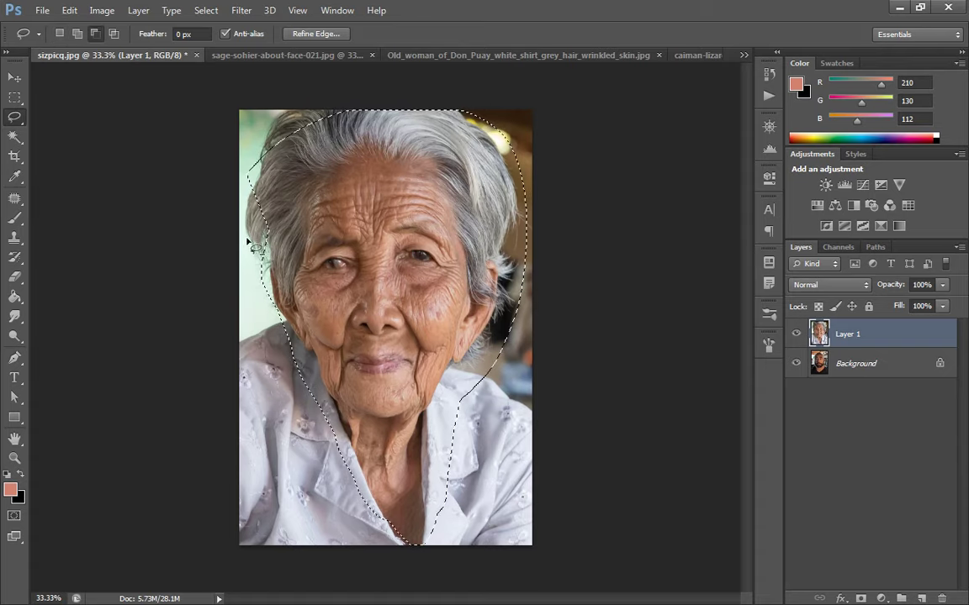
mouse_move(253, 246)
left_mouse_down()
mouse_move(353, 123)
mouse_move(552, 309)
mouse_move(254, 91)
mouse_move(286, 286)
left_mouse_up()
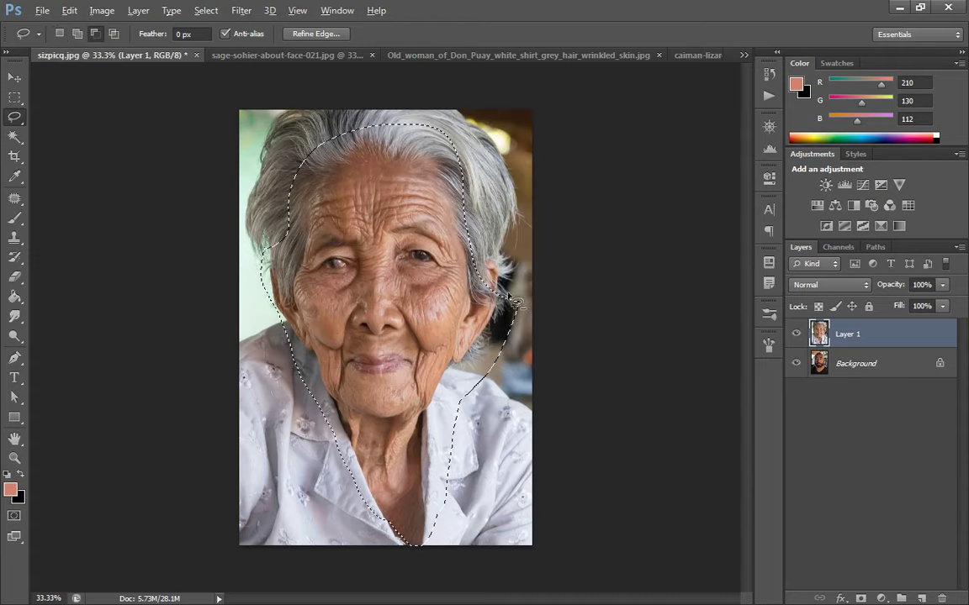
left_click_drag(510, 301, 690, 254)
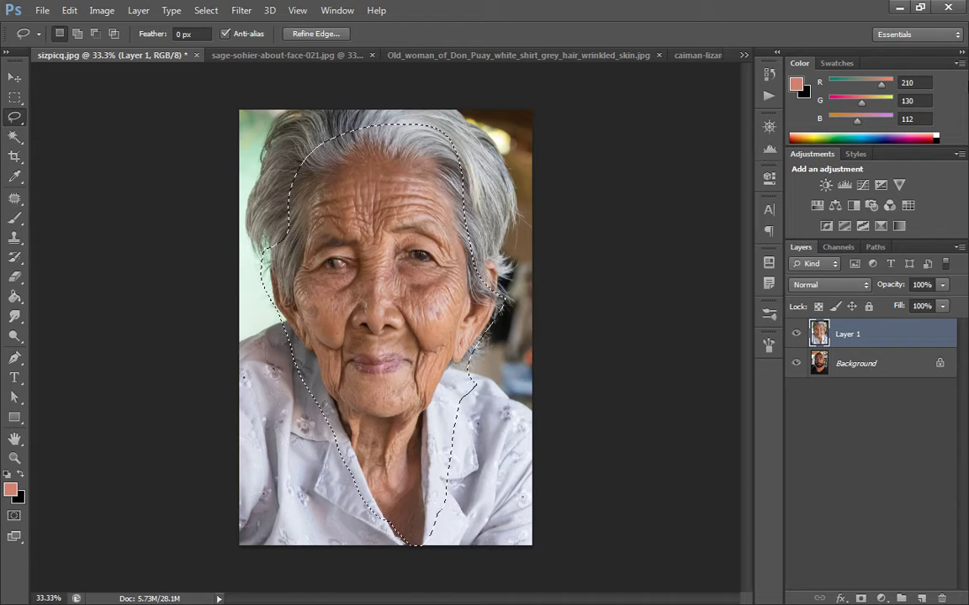
Refine the face selection's edge with a 71.5 px feather and a -33% edge shift.
left_click(316, 34)
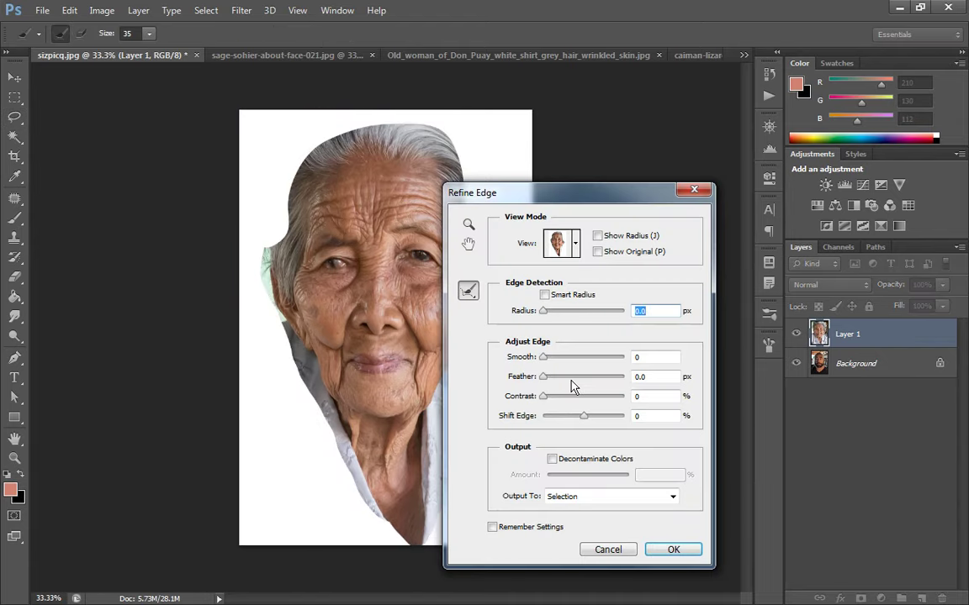
left_click_drag(572, 385, 525, 406)
left_click_drag(586, 416, 570, 415)
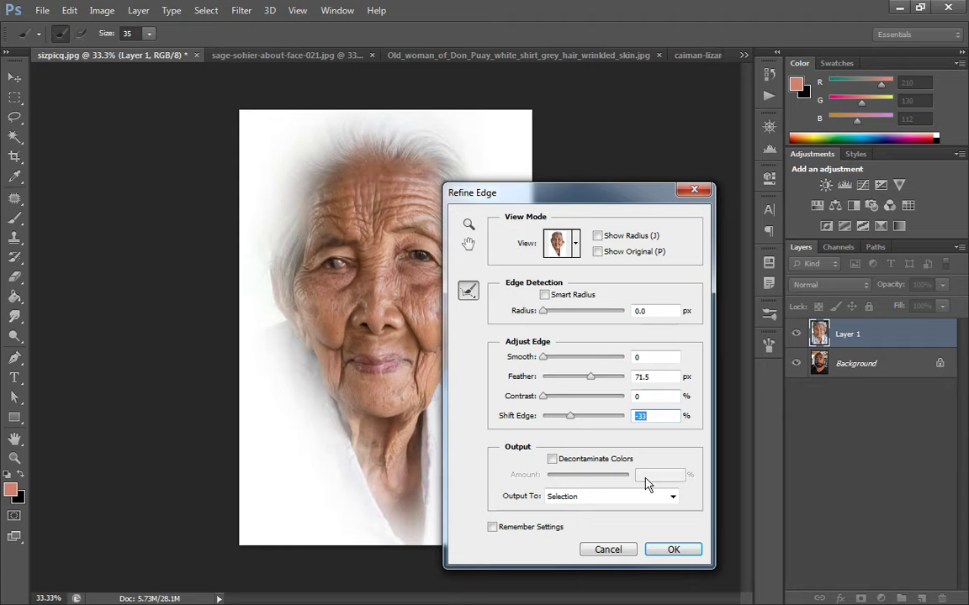
left_click(673, 549)
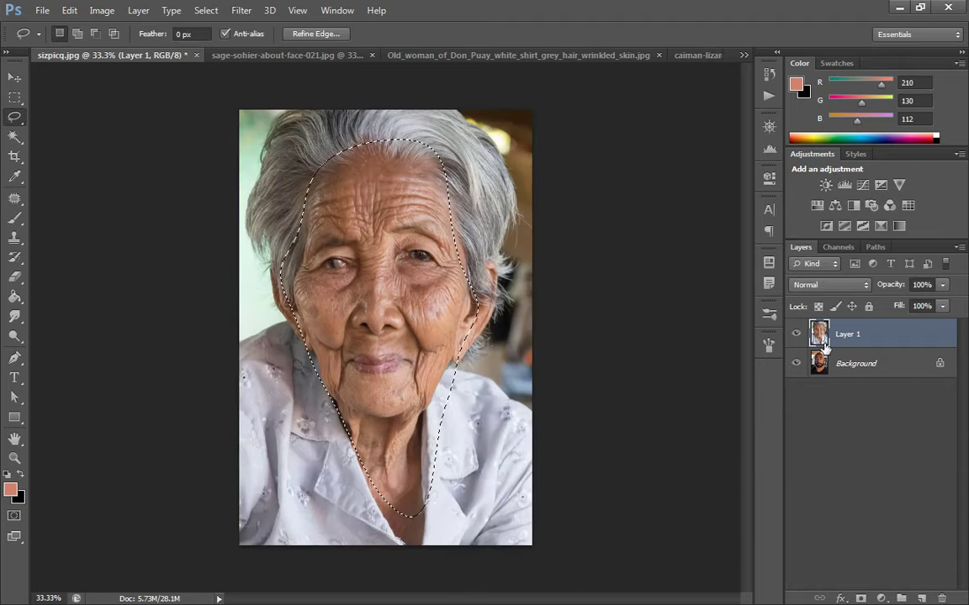
Copy the selected face and neck to a new layer and hide Layer 1.
key("ctrl+j")
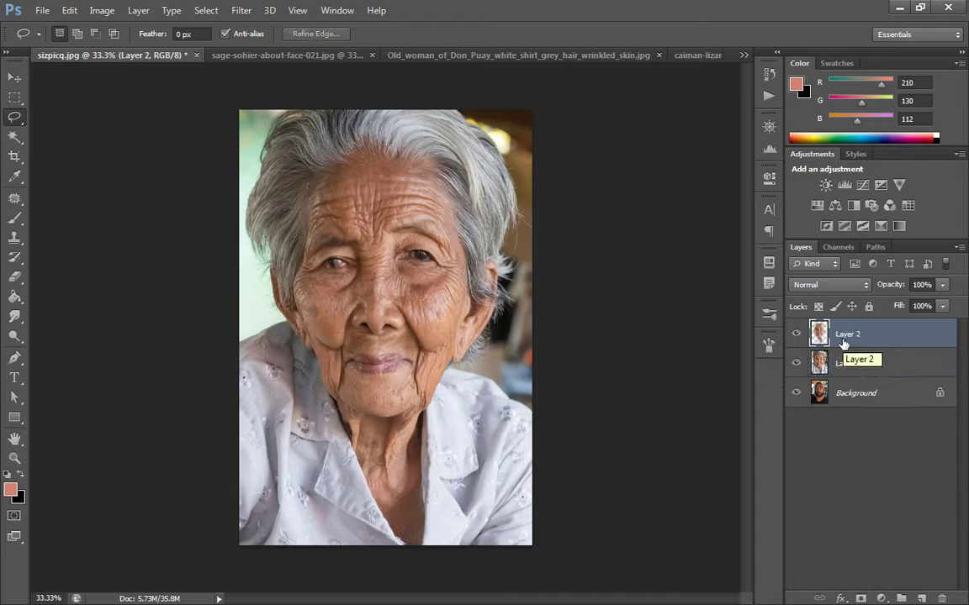
left_click(797, 363)
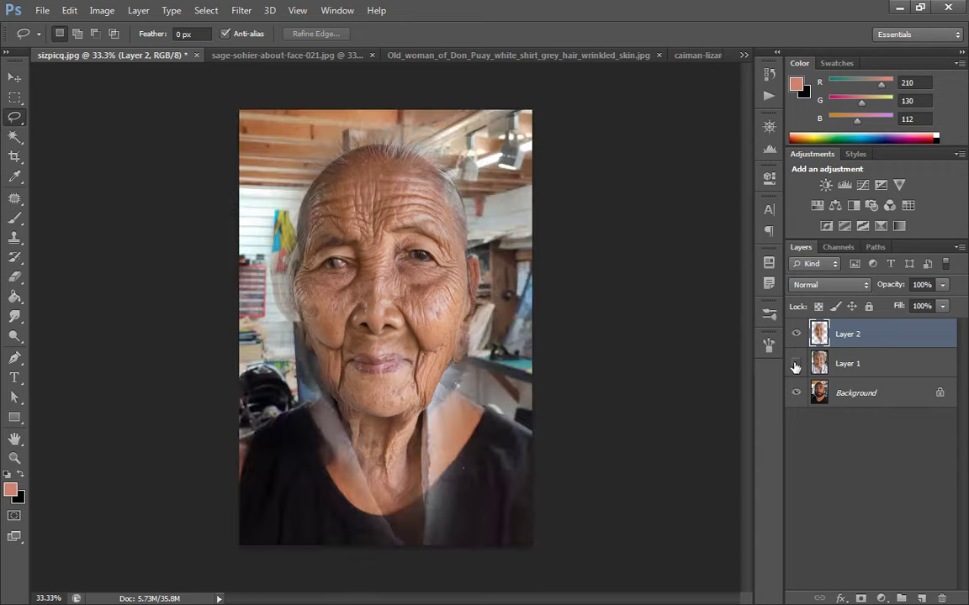
Start a Puppet Warp on Layer 2, lower its opacity to 65%, and pin the forehead and the nose bridge.
key("z")
left_click(377, 291)
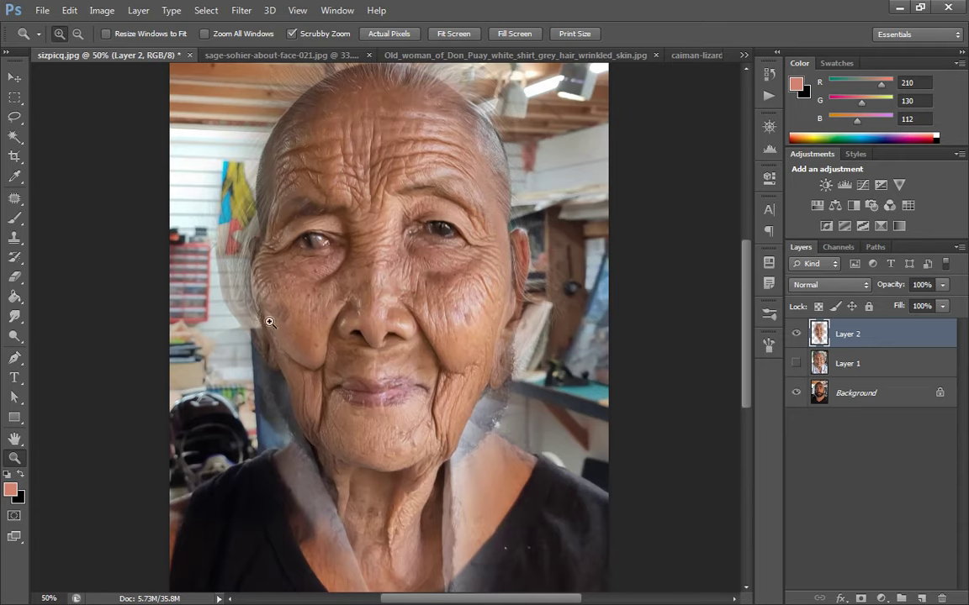
left_click(68, 10)
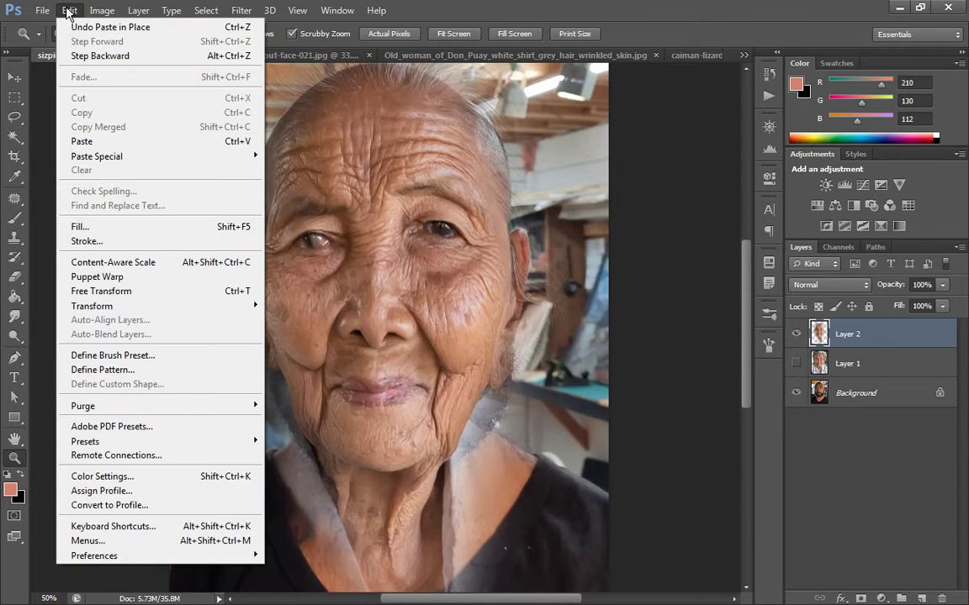
left_click(153, 278)
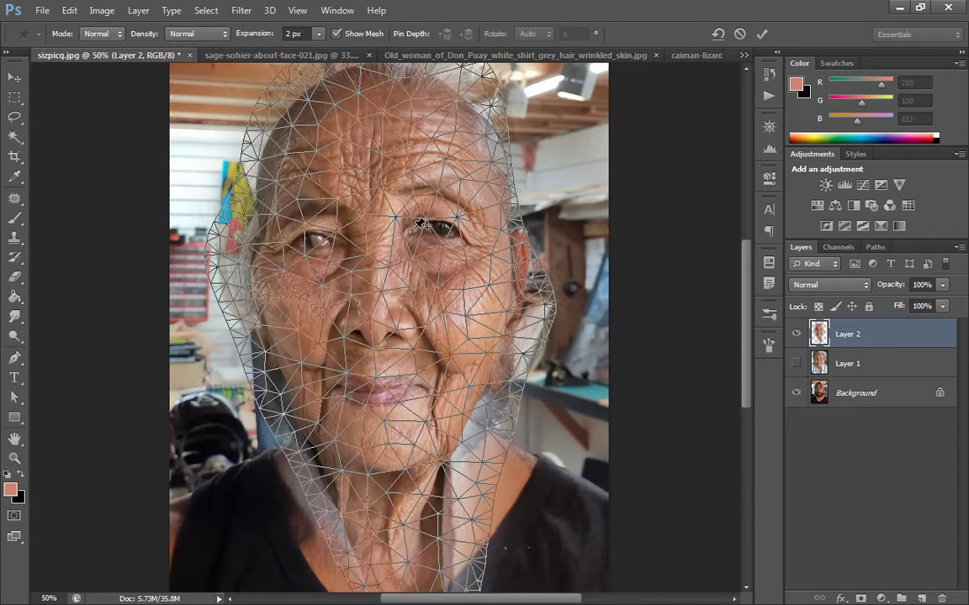
left_click(943, 284)
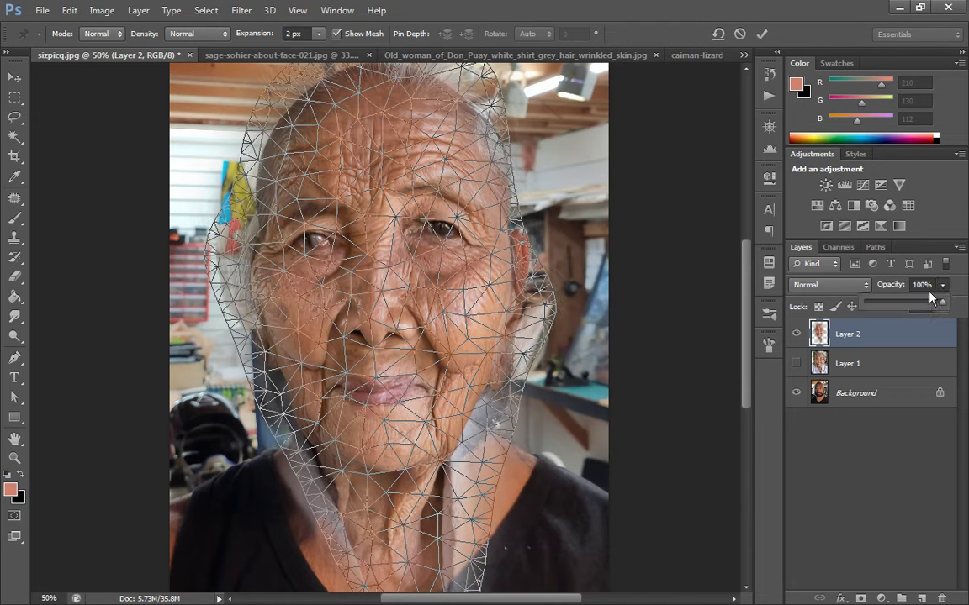
left_click_drag(945, 301, 917, 304)
left_click(369, 147)
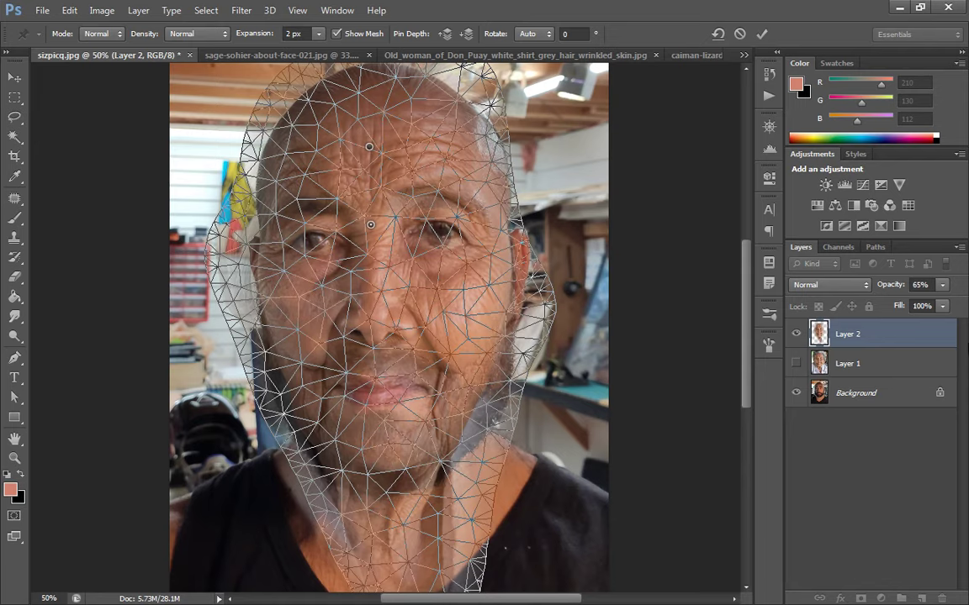
Raise Layer 2's opacity to 96% and pin the inner corner of the right-hand eye and the base of the neck.
left_click(945, 287)
mouse_move(947, 301)
left_mouse_down()
mouse_move(931, 296)
mouse_move(958, 296)
left_mouse_up()
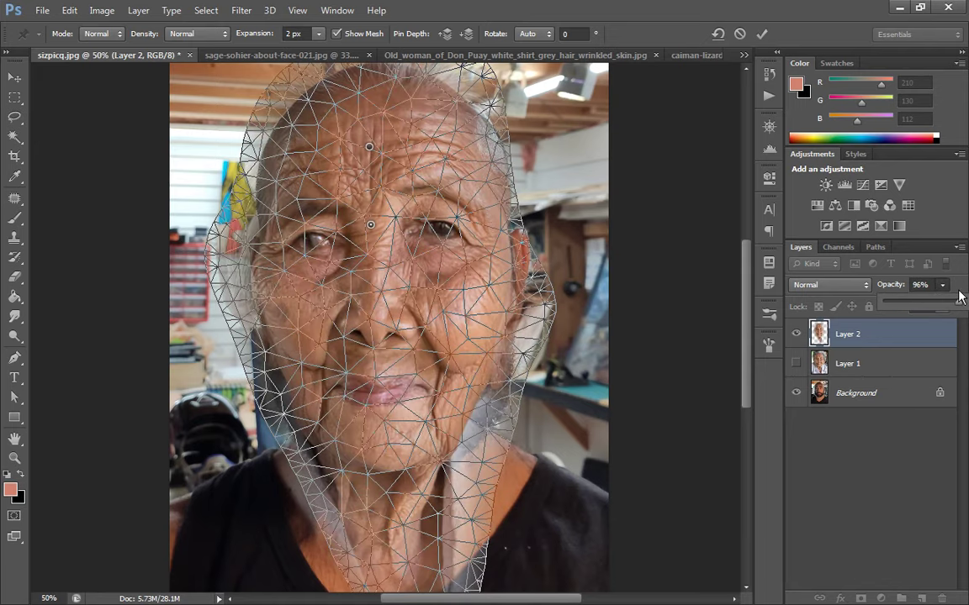
left_click(414, 225)
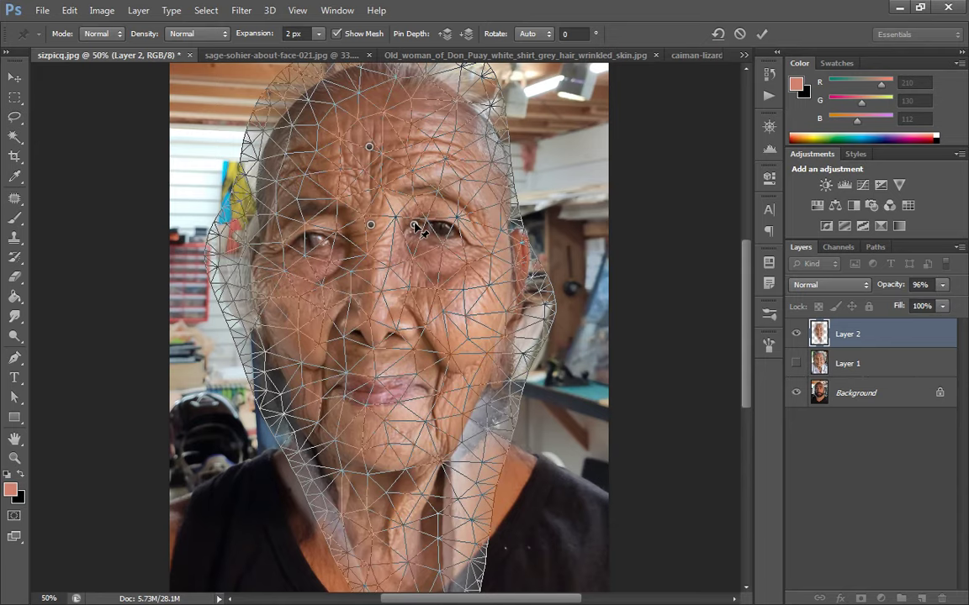
left_click_drag(415, 225, 417, 236)
key("ctrl+z")
left_click(421, 569)
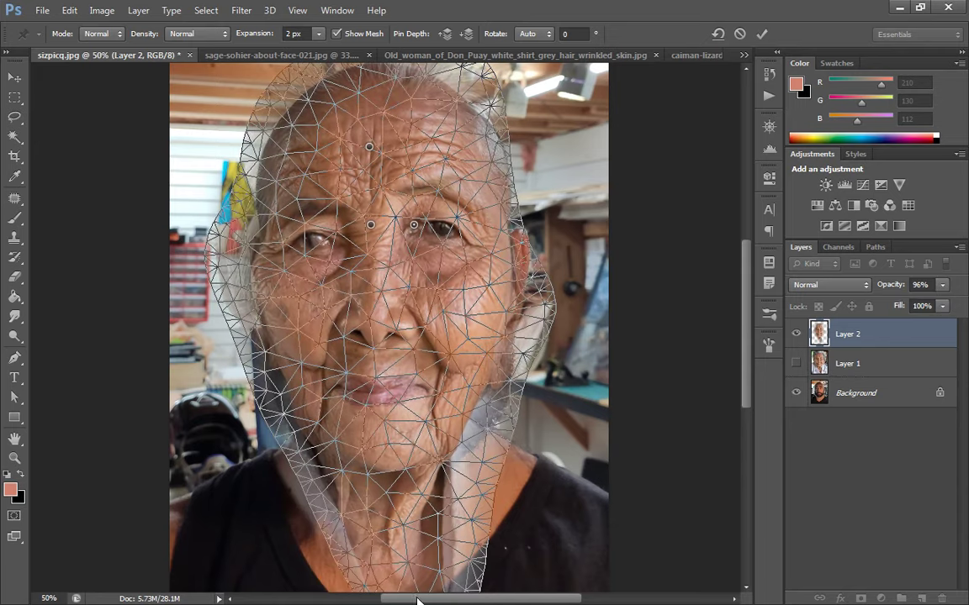
Pin both cheeks, the nose, the lips and both sides of the mouth, nudging the right-hand mouth pin slightly upward.
left_click(504, 347)
left_click(288, 358)
left_click(369, 326)
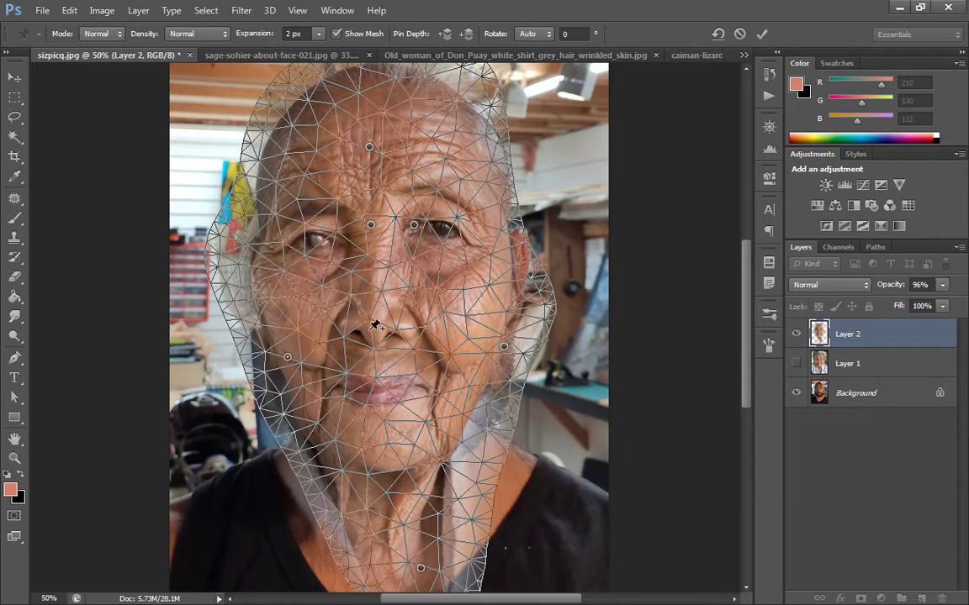
left_click(373, 383)
left_click(319, 396)
left_click(436, 409)
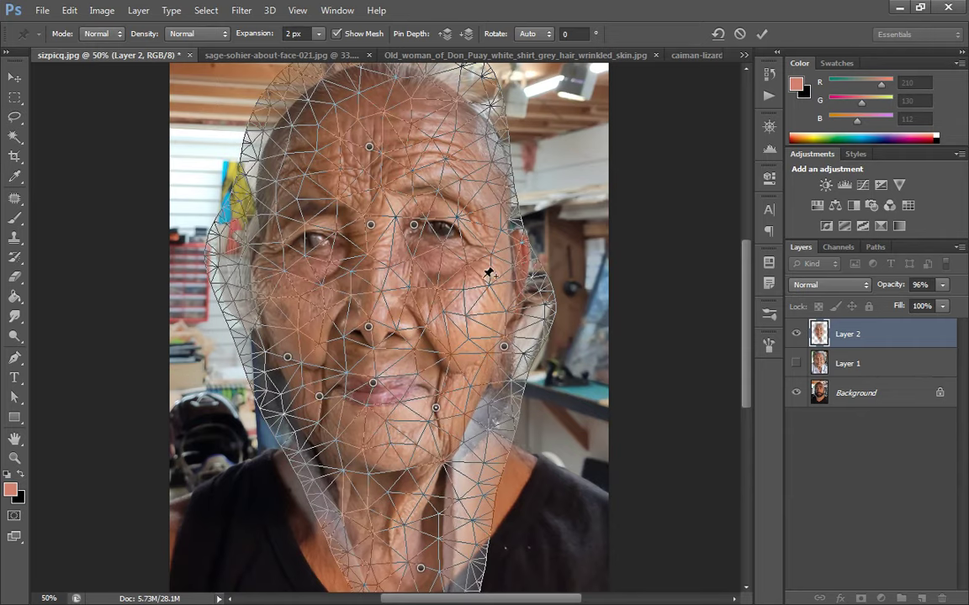
left_click_drag(435, 409, 436, 400)
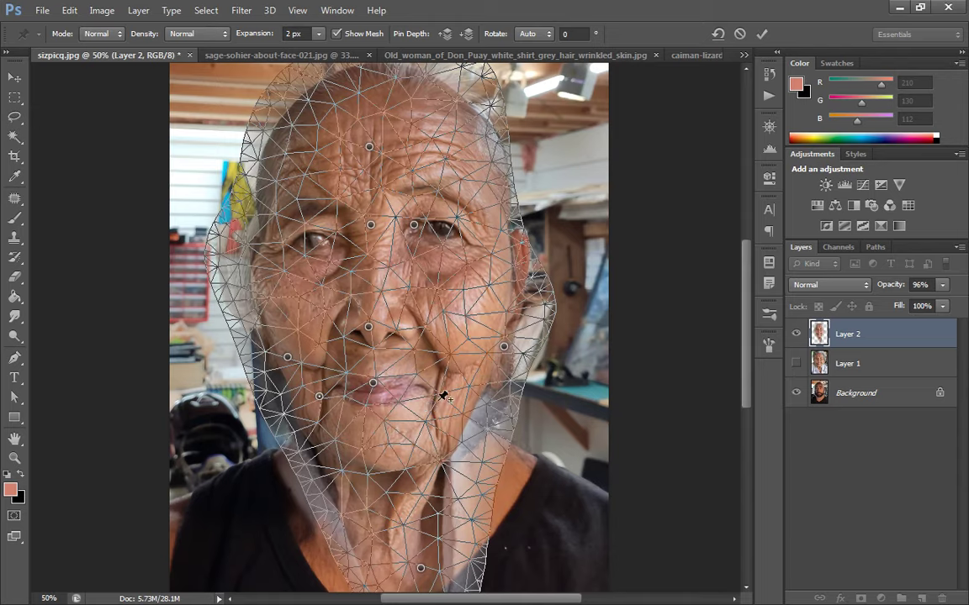
Pin the outer corners of both eyes and the left-hand eye's inner corner, and shift the right-hand eye's inner corner down.
left_click(483, 244)
left_click(274, 245)
left_click(338, 243)
left_click_drag(413, 223, 409, 235)
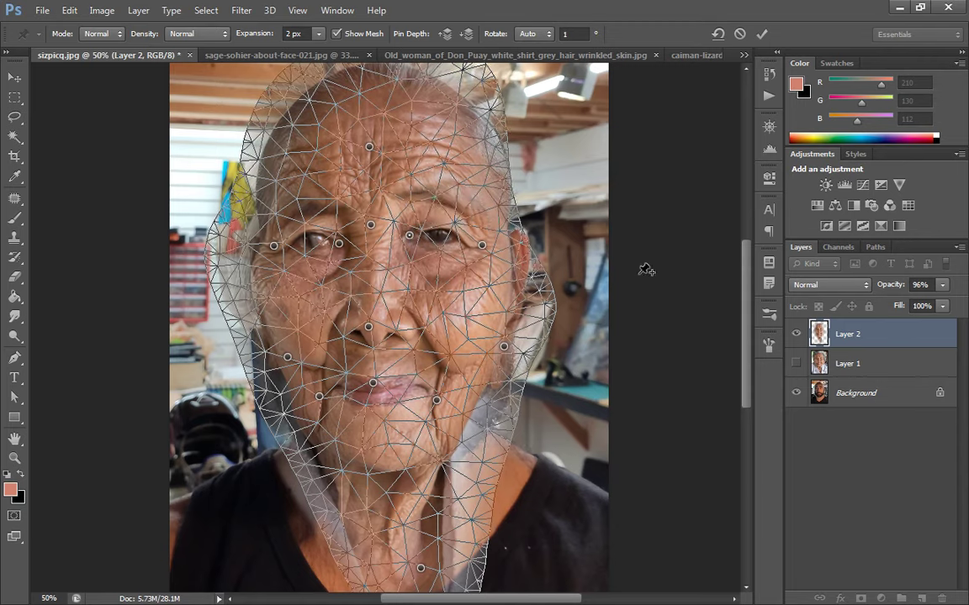
Lower Layer 2's opacity to 55% and warp the right-hand eye with pins above, below and at its inner corner to match the man's eye.
left_click(943, 284)
left_click_drag(945, 301, 912, 306)
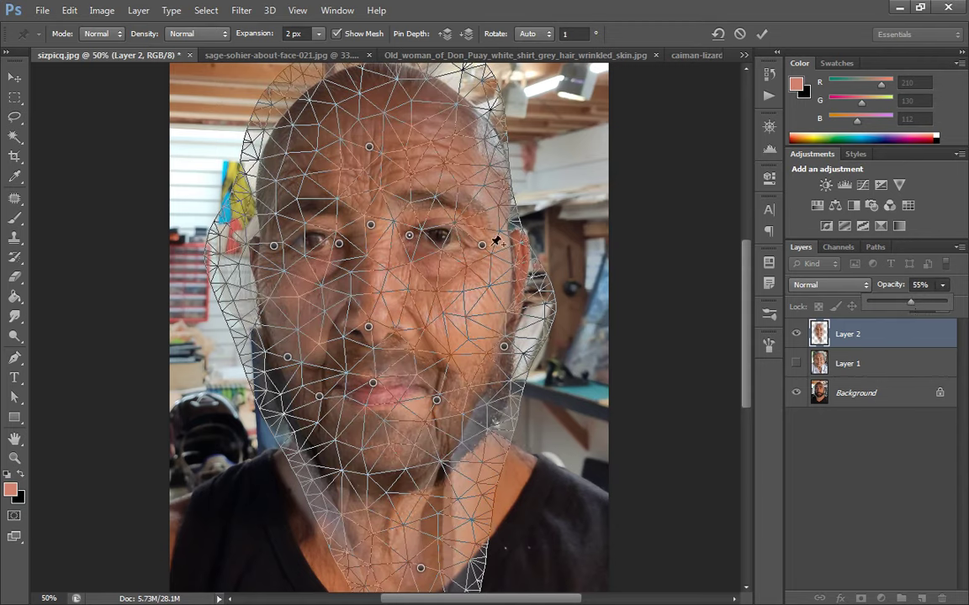
left_click_drag(439, 250, 438, 266)
left_click_drag(445, 217, 405, 239)
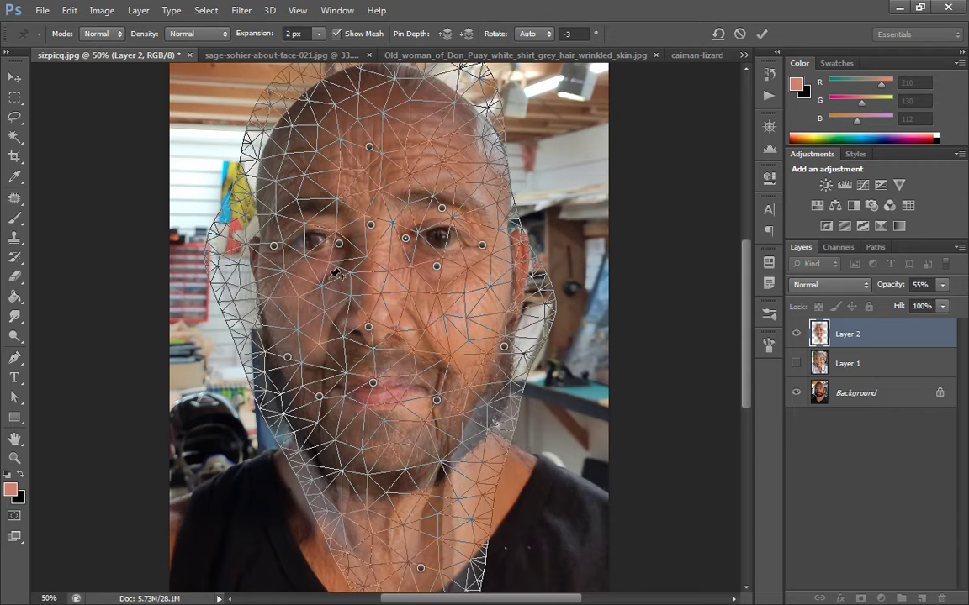
Add and adjust warp pins below the left-hand eye and on its eyebrow to match the man's features.
left_click_drag(319, 280, 313, 277)
left_click_drag(318, 203, 319, 206)
key("ctrl+z")
left_click(292, 193)
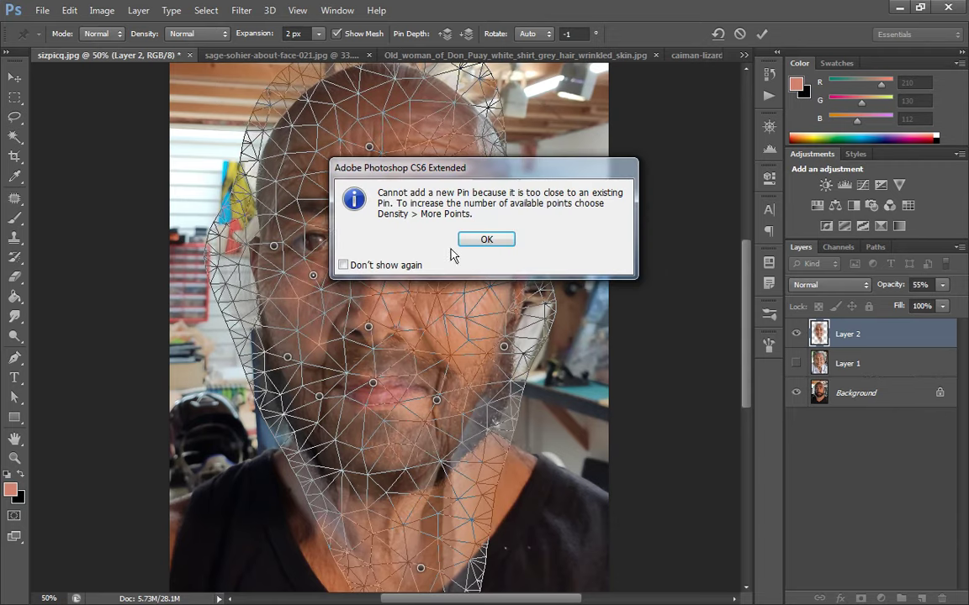
left_click(486, 238)
left_click_drag(309, 208, 302, 210)
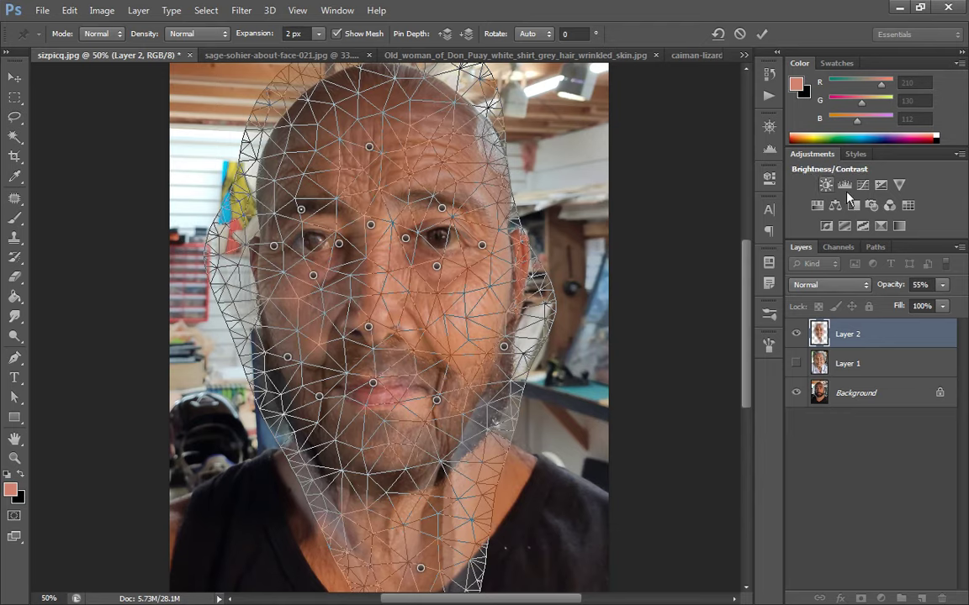
Set Layer 2's opacity to 84%, pin the inner end of the right-hand eyebrow, and adjust the brow's shape.
left_click(943, 285)
left_click_drag(934, 300, 962, 302)
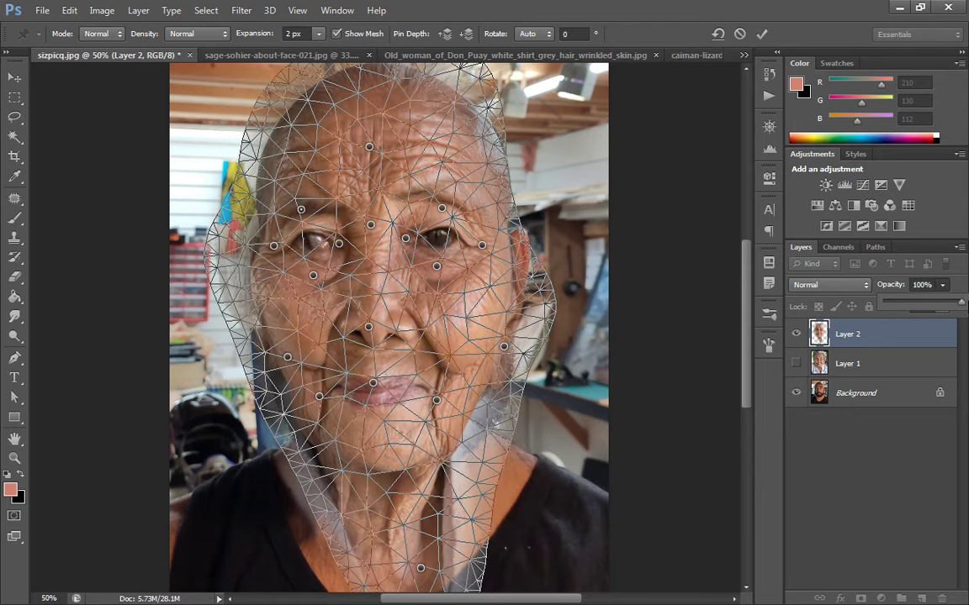
left_click(950, 303)
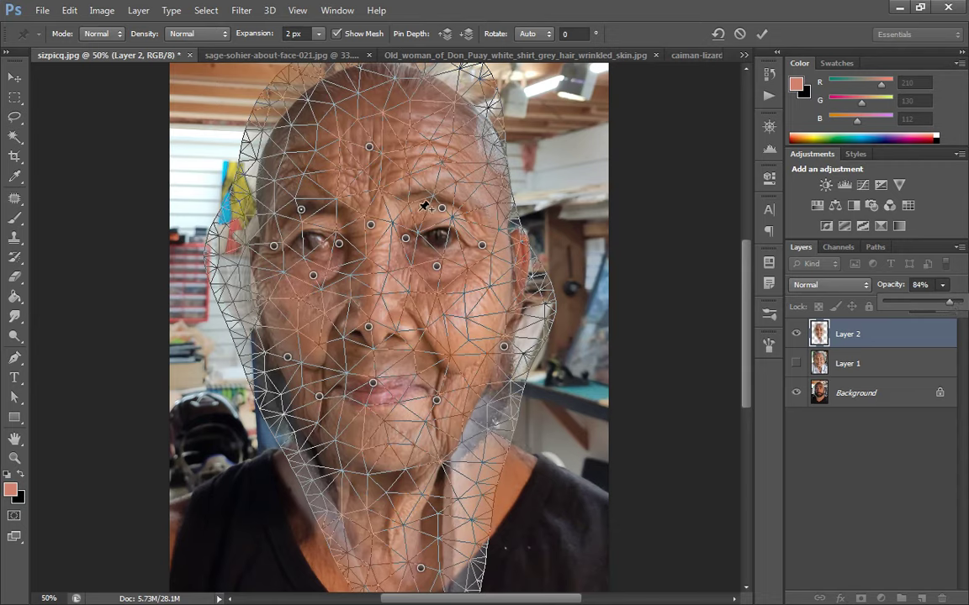
left_click_drag(375, 181, 436, 205)
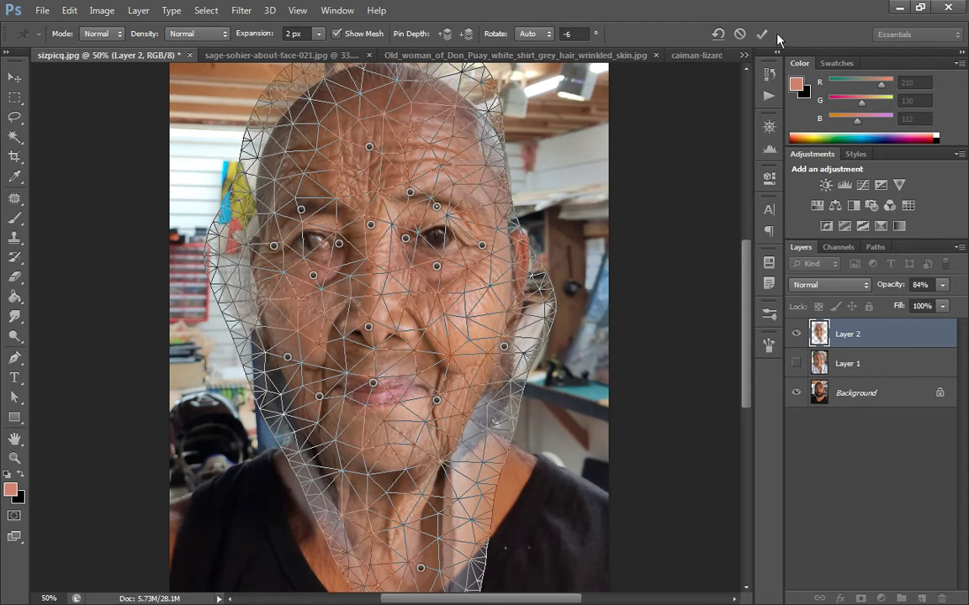
Set Layer 2's opacity to 77%, pin the right-hand nostril, and pull it inward to narrow the nose.
left_click(943, 286)
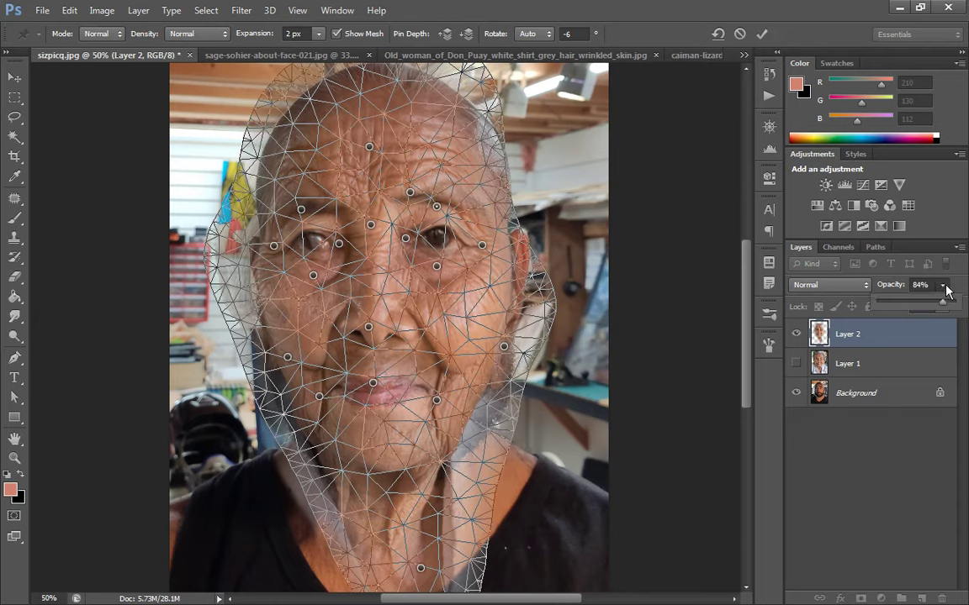
left_click_drag(922, 304, 939, 304)
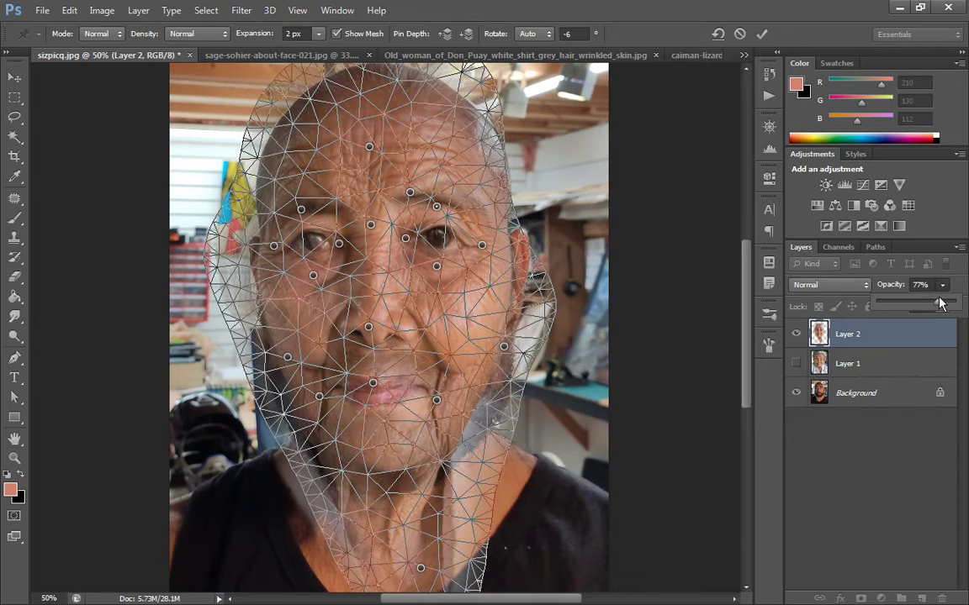
left_click(417, 331)
left_click_drag(417, 331, 405, 327)
Lower Layer 2's opacity to 46% and add warp pins just below the nose and beside the left-hand nostril.
left_click(943, 286)
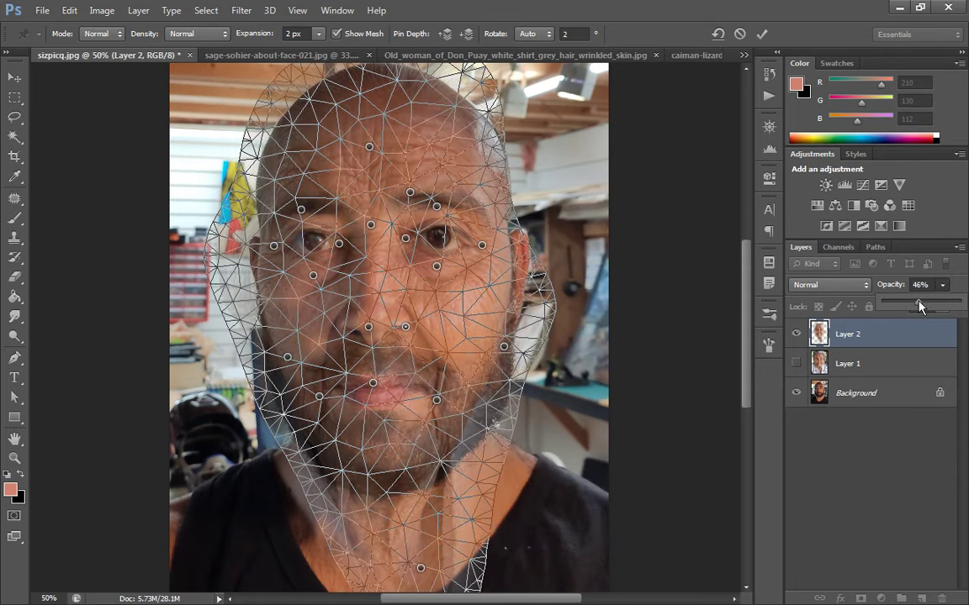
left_click_drag(370, 327, 371, 320)
key("ctrl+z")
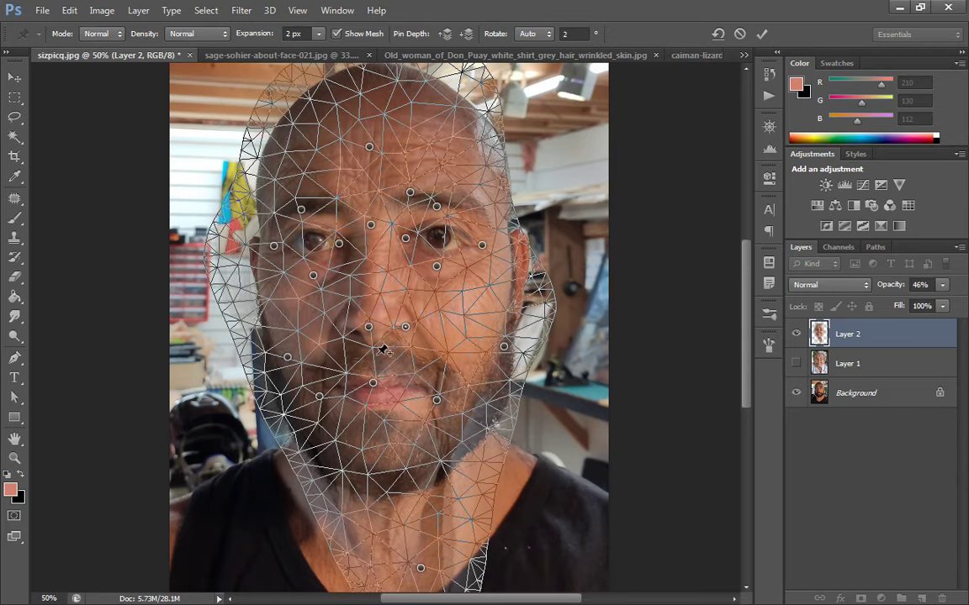
left_click_drag(372, 340, 371, 340)
left_click(337, 325)
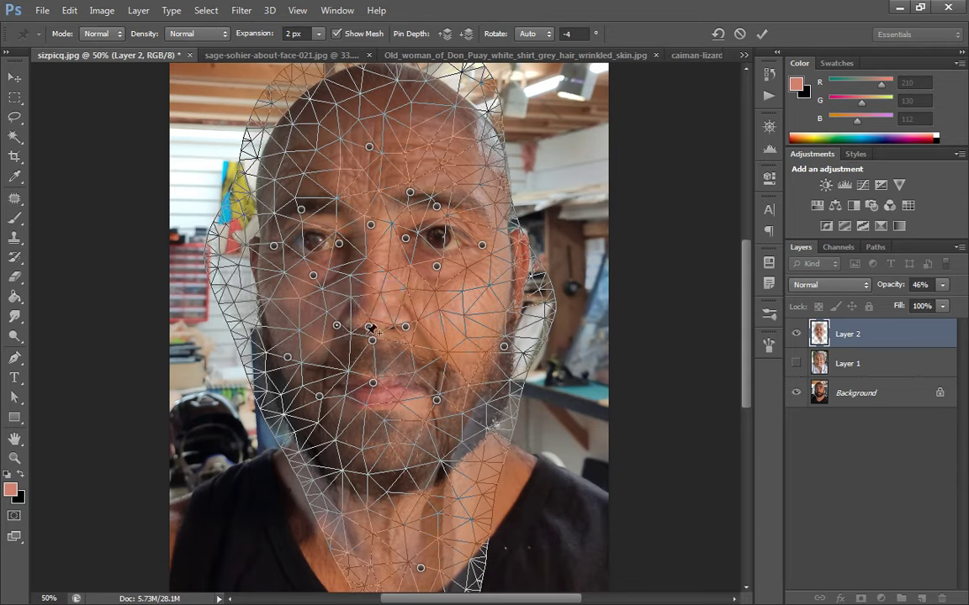
Restore Layer 2's opacity to 100% and apply the Puppet Warp.
left_click_drag(940, 301, 963, 306)
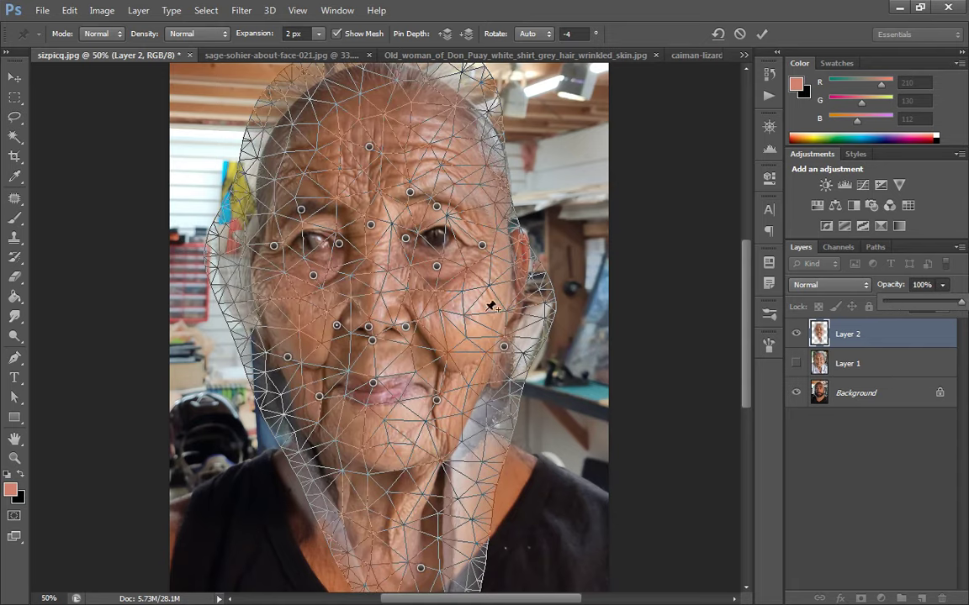
left_click(762, 34)
Lasso the nose on Layer 2 and copy it to a new layer.
key("z")
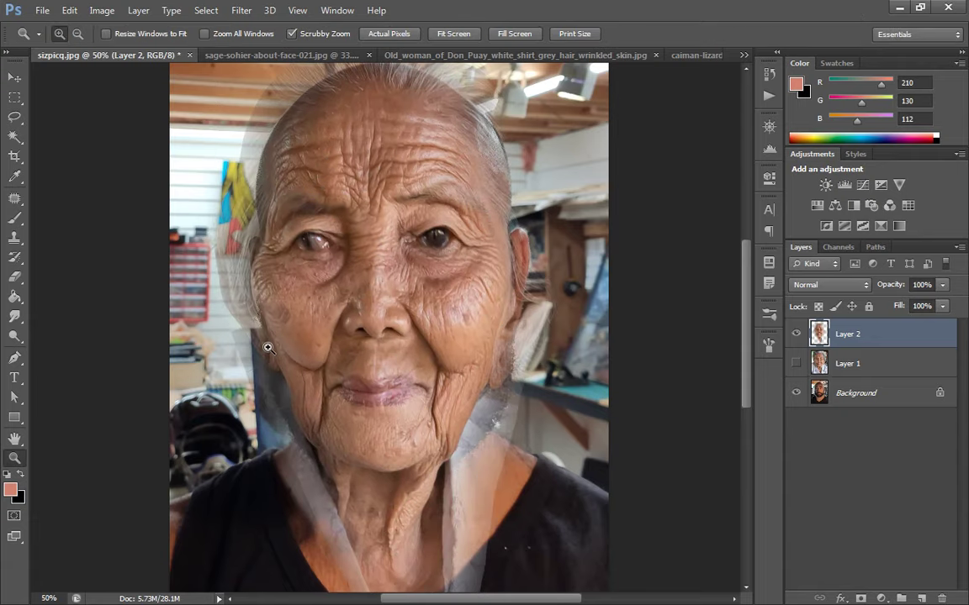
left_click_drag(345, 332, 443, 320)
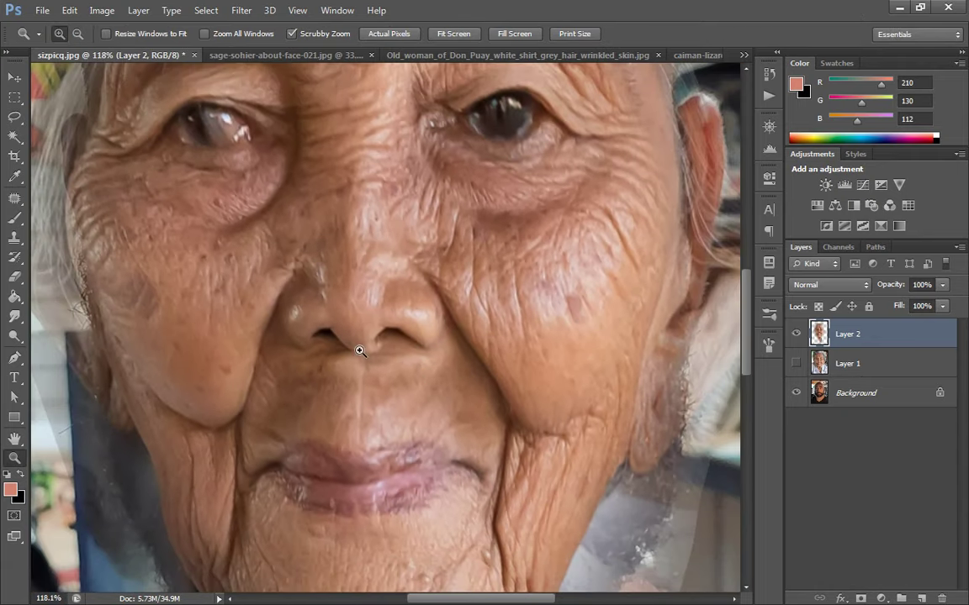
key("l")
mouse_move(292, 307)
left_mouse_down()
mouse_move(363, 185)
mouse_move(307, 378)
mouse_move(284, 357)
left_mouse_up()
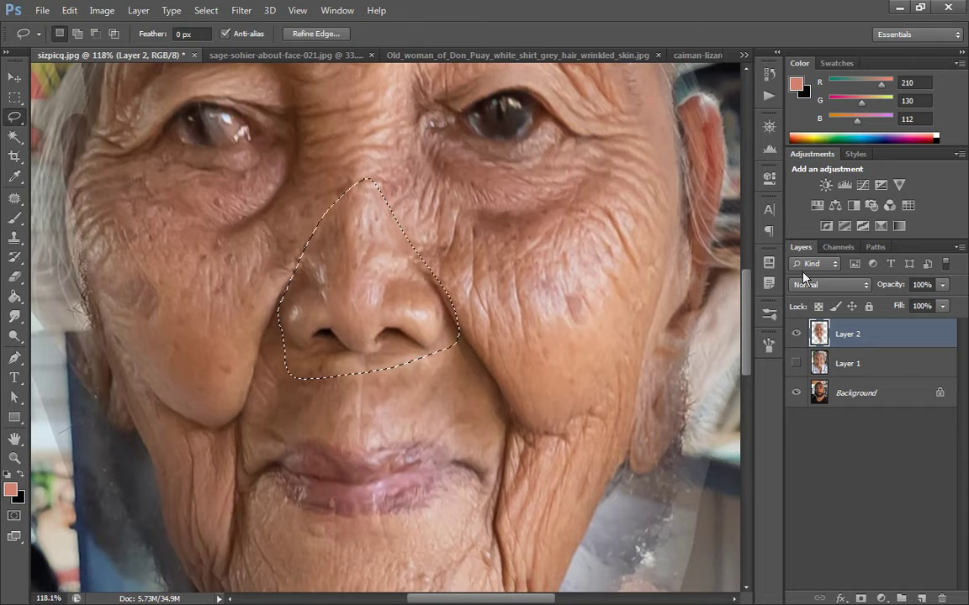
key("ctrl+j")
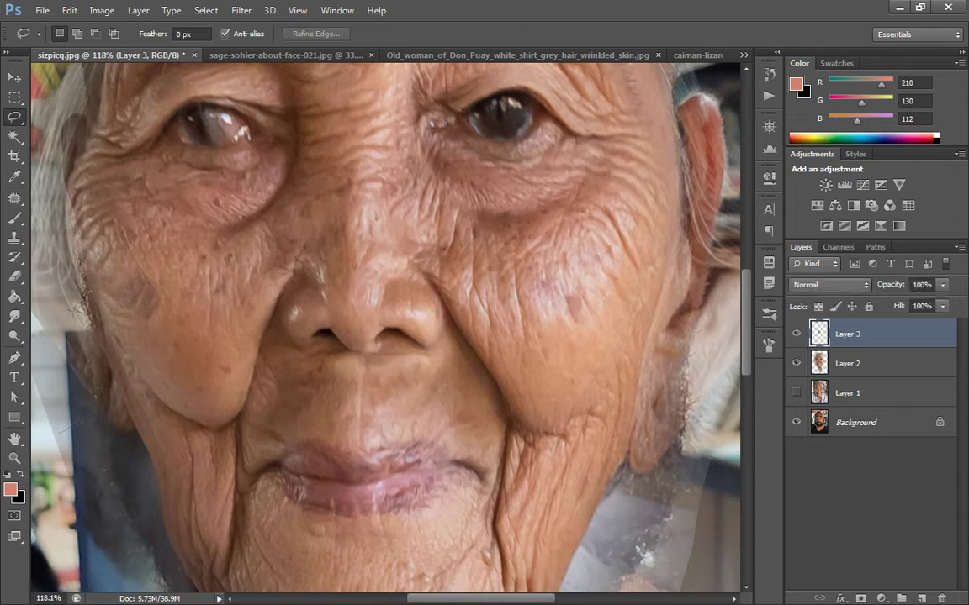
Undo the last copy of the nose to a new layer so its lasso selection is active again.
left_click(101, 10)
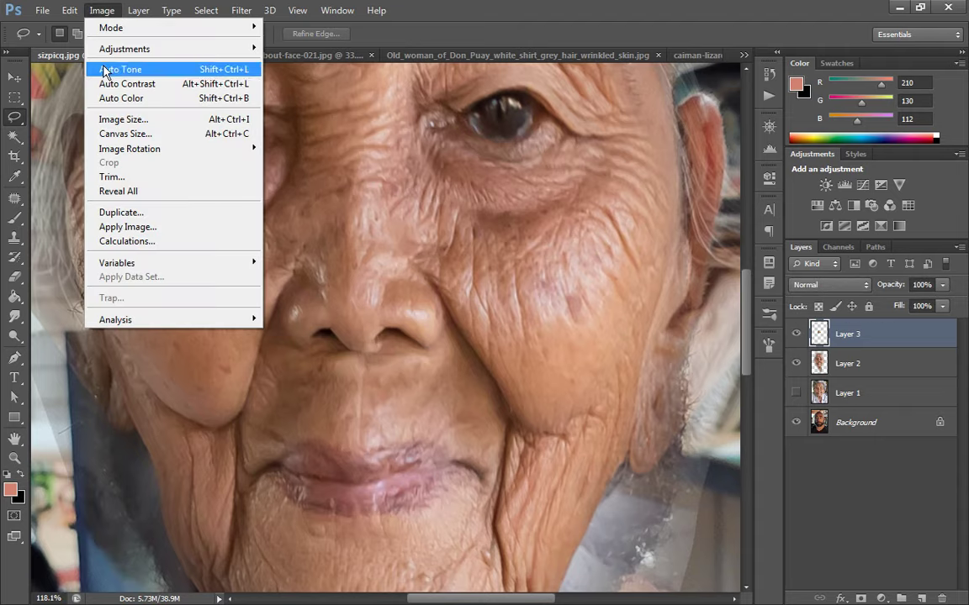
left_click(661, 28)
key("ctrl+z")
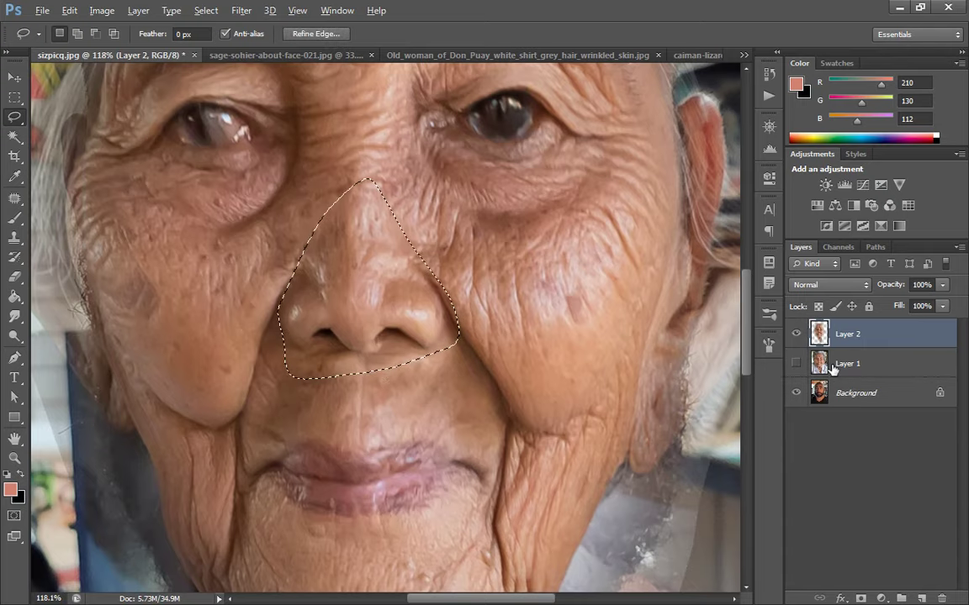
Feather the nose selection by 8.3 px with Refine Edge and copy it from Layer 2 to a new layer.
left_click(316, 33)
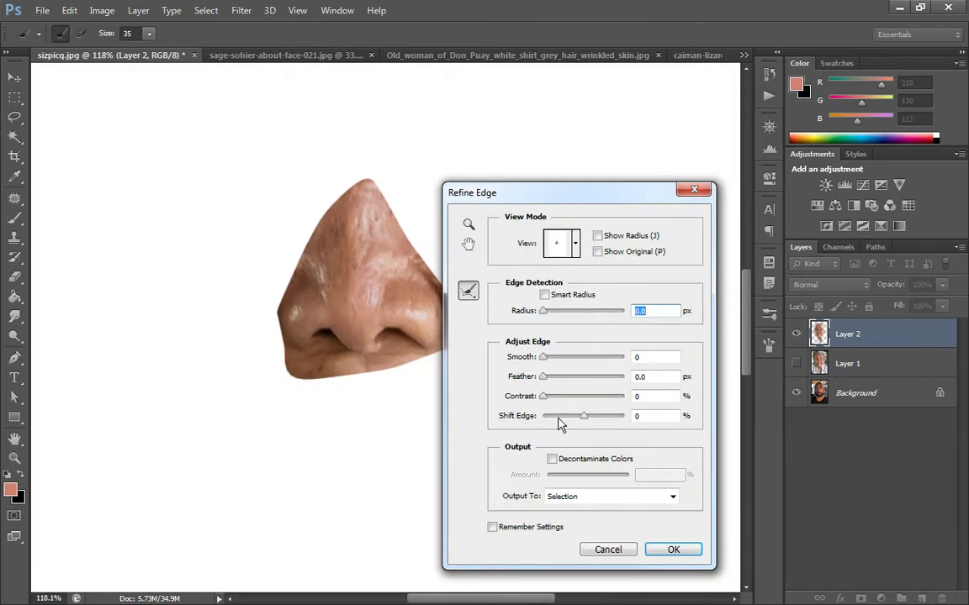
mouse_move(571, 377)
left_mouse_down()
mouse_move(584, 378)
mouse_move(573, 383)
left_mouse_up()
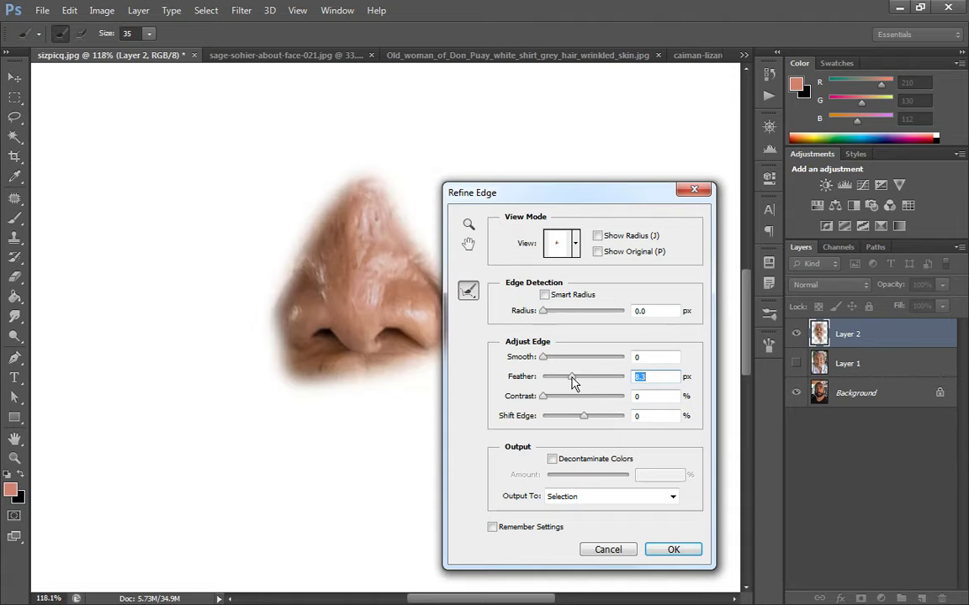
left_click(671, 549)
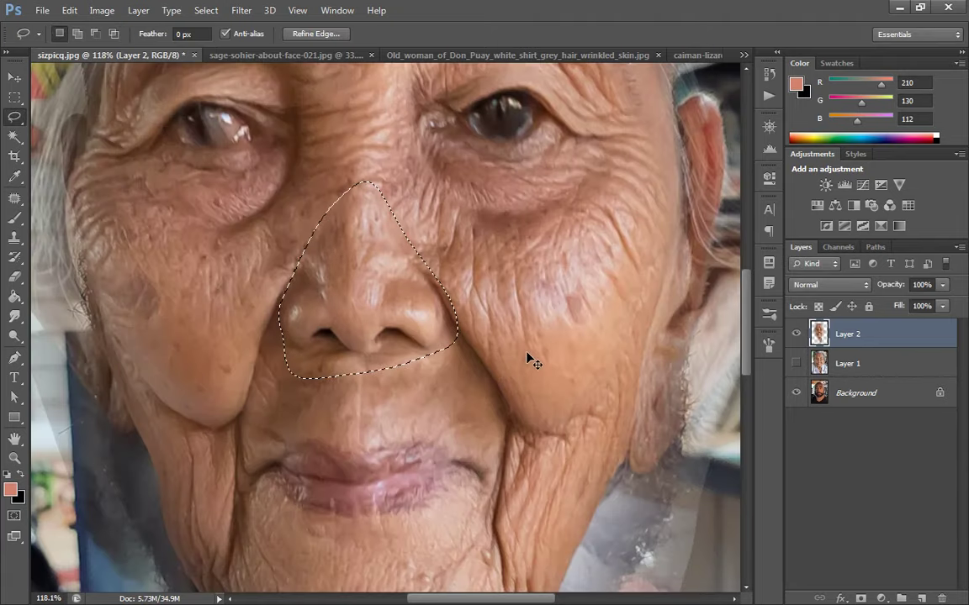
key("ctrl+j")
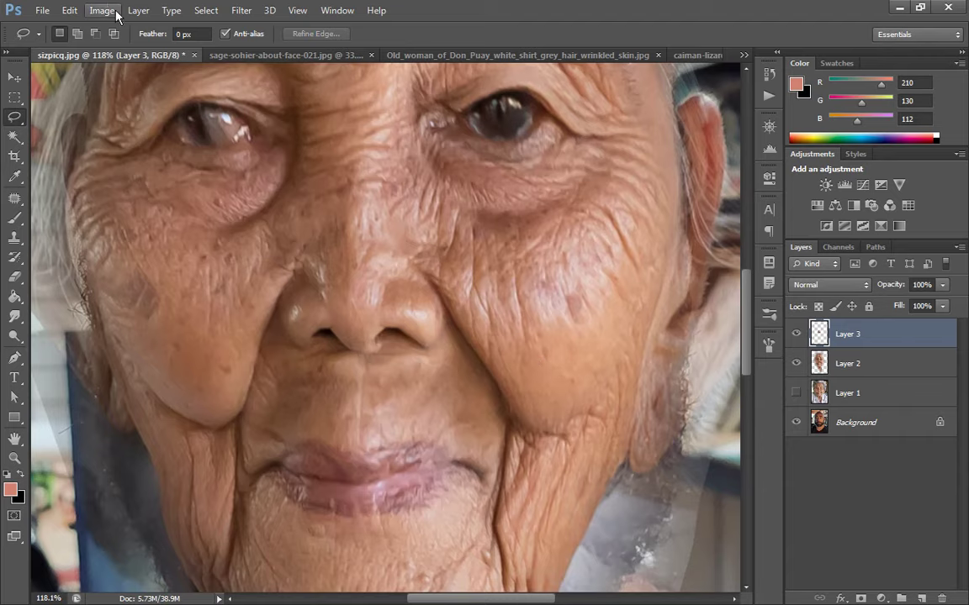
Start a Puppet Warp on Layer 3 and pin both sides, the base and the bridge of the nose.
left_click(69, 10)
left_click(145, 277)
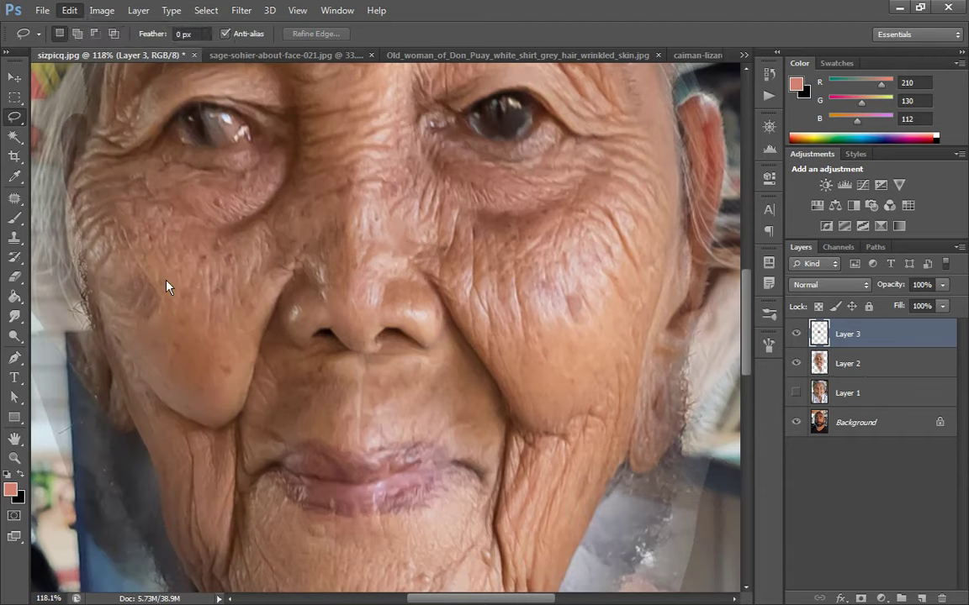
left_click(289, 321)
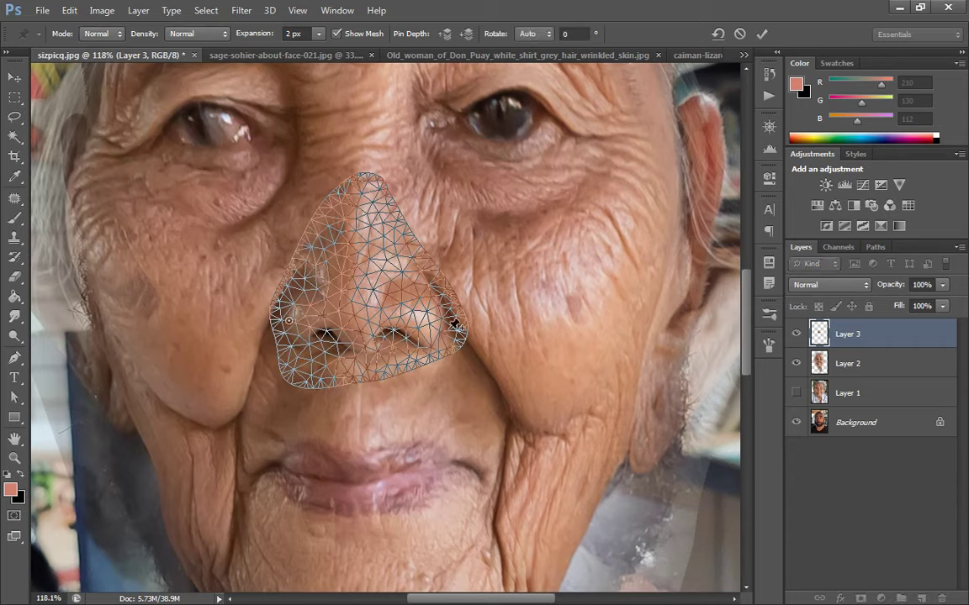
left_click(437, 328)
left_click(358, 355)
left_click(356, 197)
Add warp pins above and inside both nostrils, nudge them outward to reshape the nostrils, and apply the warp.
left_click(323, 314)
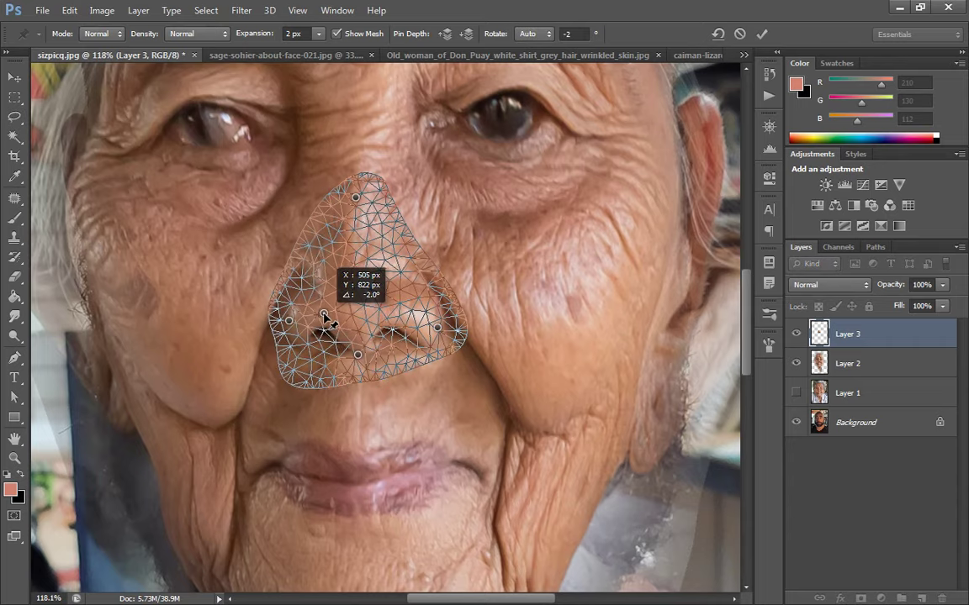
left_click(389, 316)
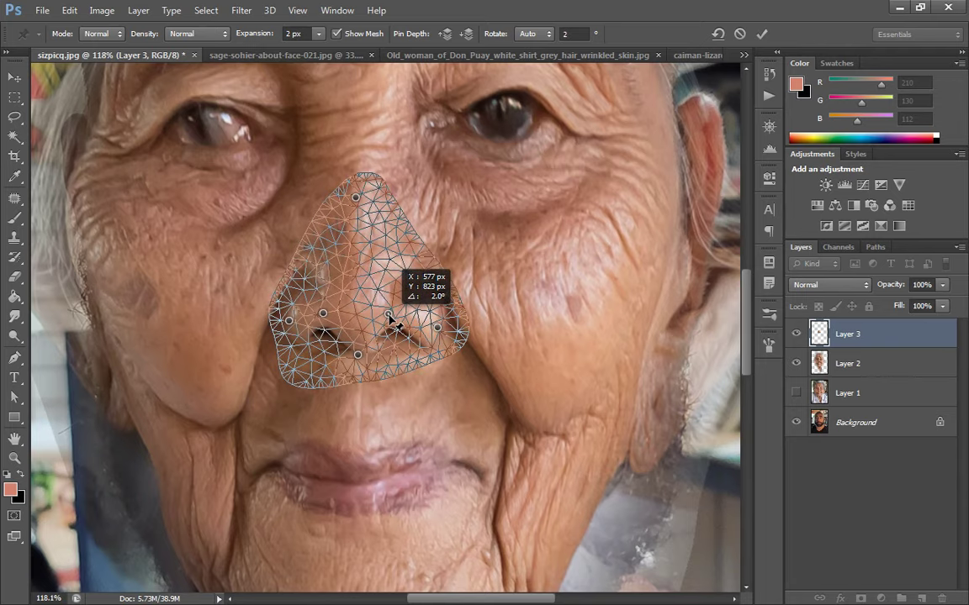
left_click(332, 330)
mouse_move(387, 328)
left_mouse_down()
mouse_move(395, 333)
mouse_move(396, 312)
left_mouse_up()
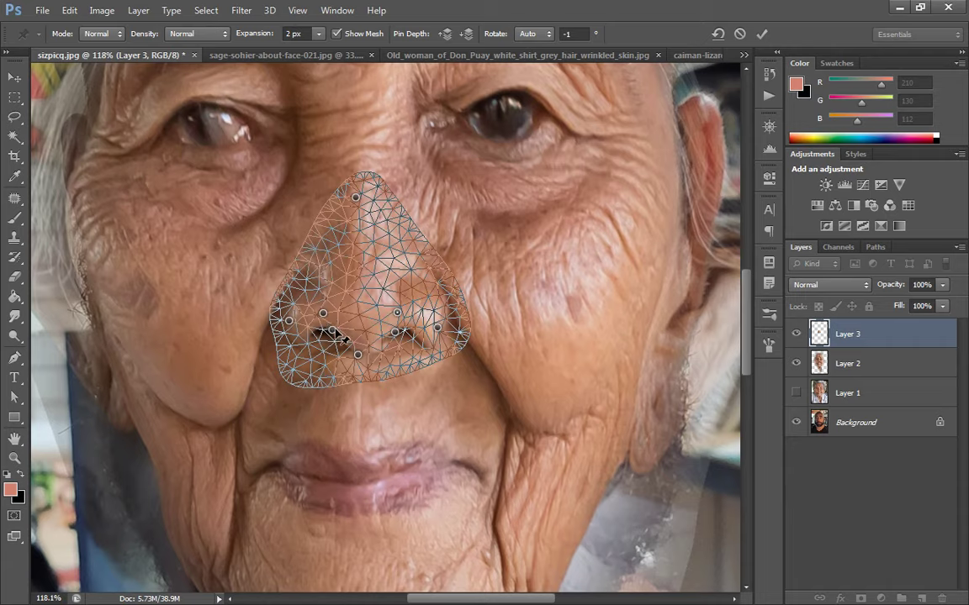
mouse_move(335, 332)
left_mouse_down()
mouse_move(319, 318)
mouse_move(331, 333)
left_mouse_up()
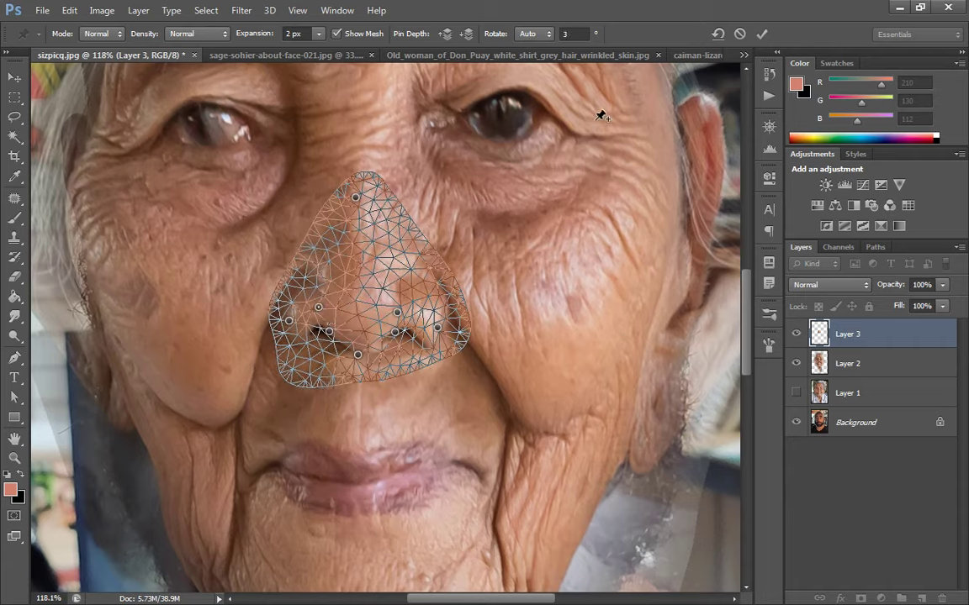
left_click(762, 33)
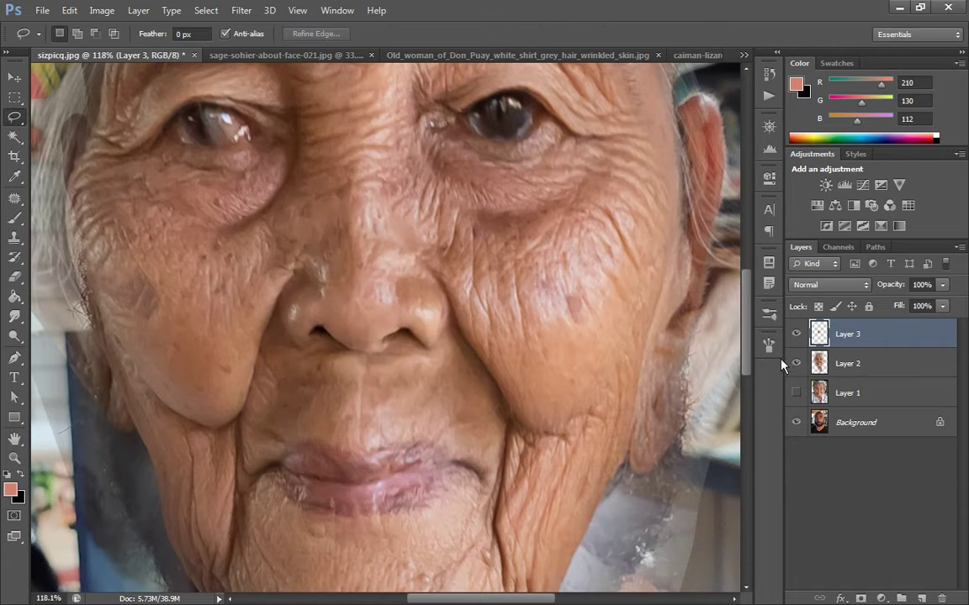
Compare the face with and without the warped nose, and merge Layer 3 with Layer 2.
left_click(796, 333)
left_click(796, 334)
left_click(910, 367, "shift")
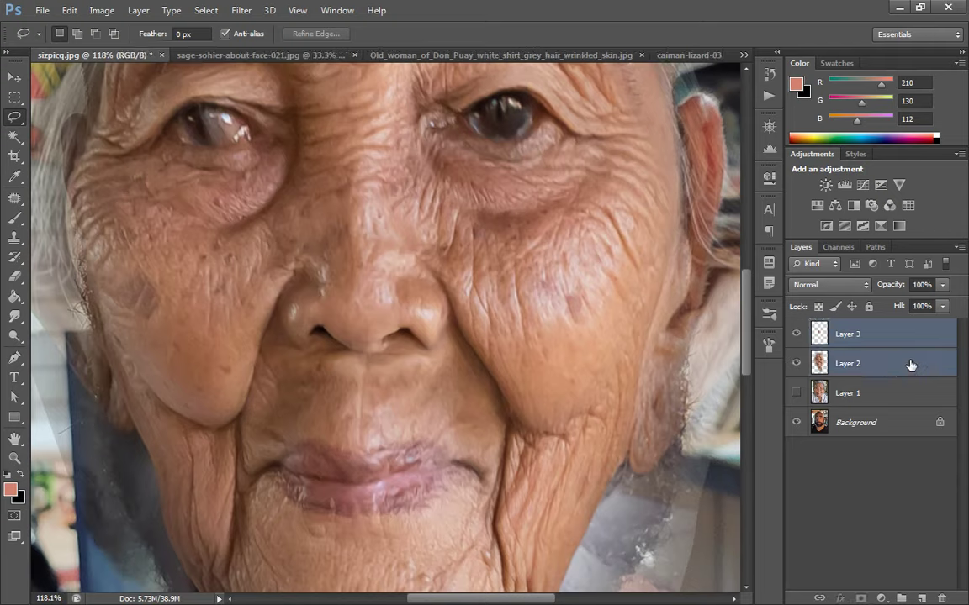
key("ctrl+e")
Duplicate the merged face layer, name the copy "Blurred", and rename the original "Edit".
left_click_drag(884, 336, 922, 598)
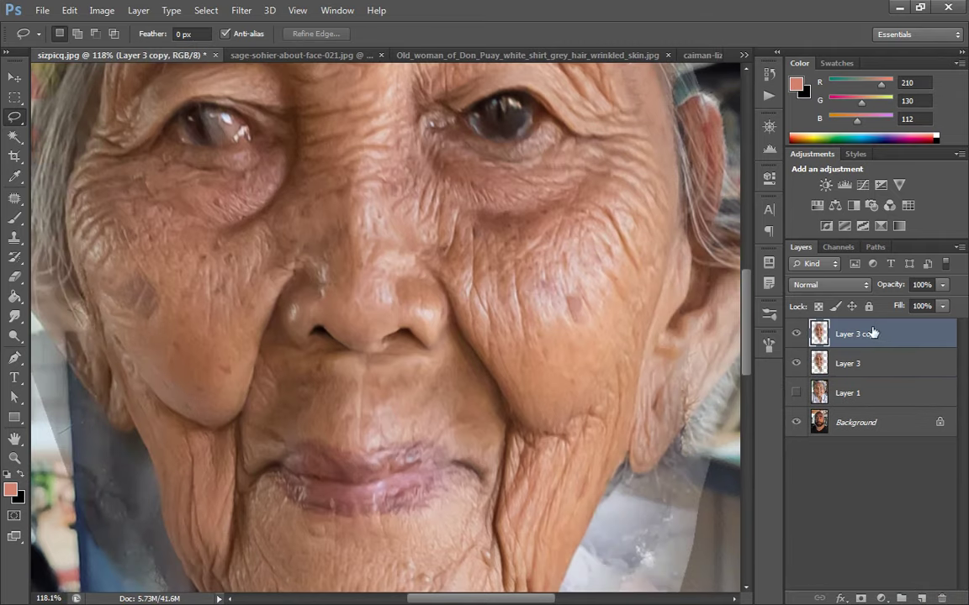
double_click(837, 335)
type("Blurred")
key("Return")
double_click(849, 363)
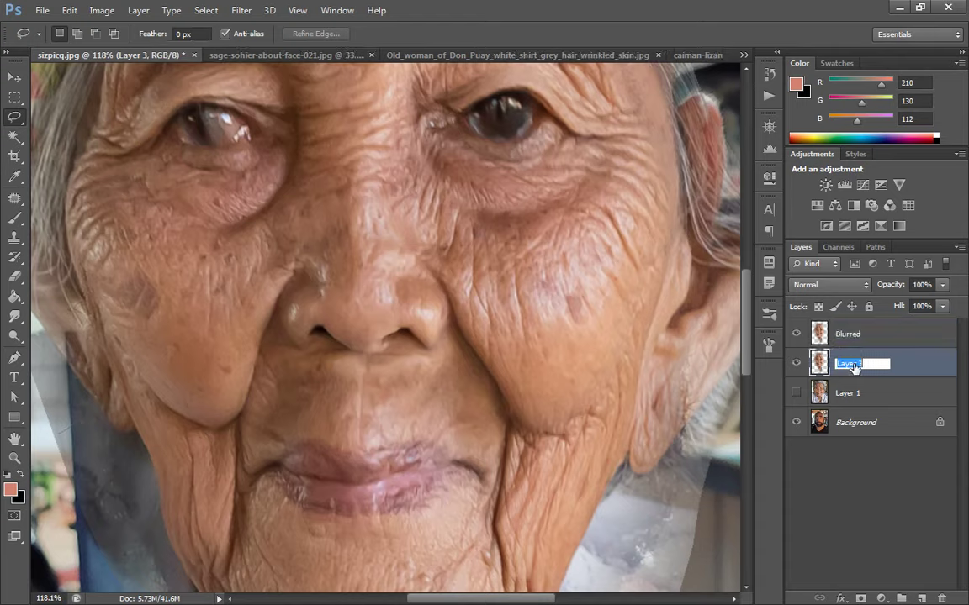
type("Edit")
key("Return")
Duplicate the Edit layer to the top of the layer stack and name the copy "Detail".
left_click_drag(883, 364, 894, 332)
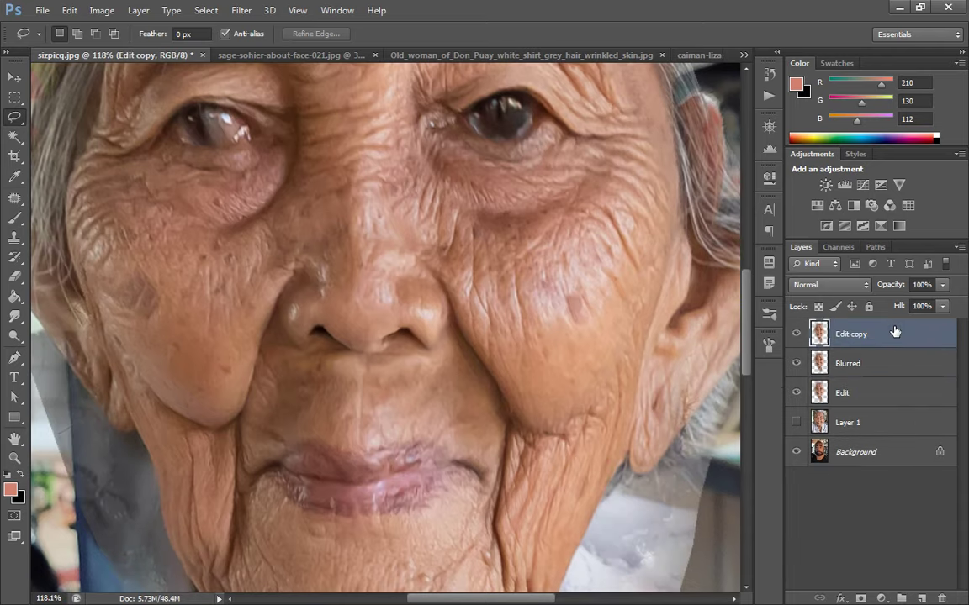
double_click(848, 336)
type("Detail")
key("Return")
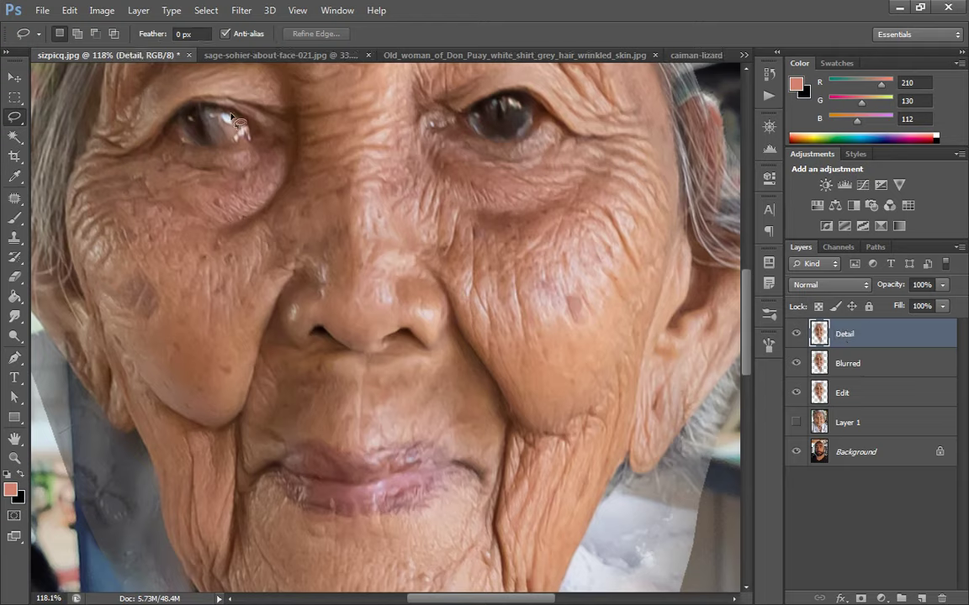
Hide the Detail layer and apply a Gaussian Blur with a radius of 7.6 pixels to the Blurred layer.
left_click(796, 335)
left_click(882, 366)
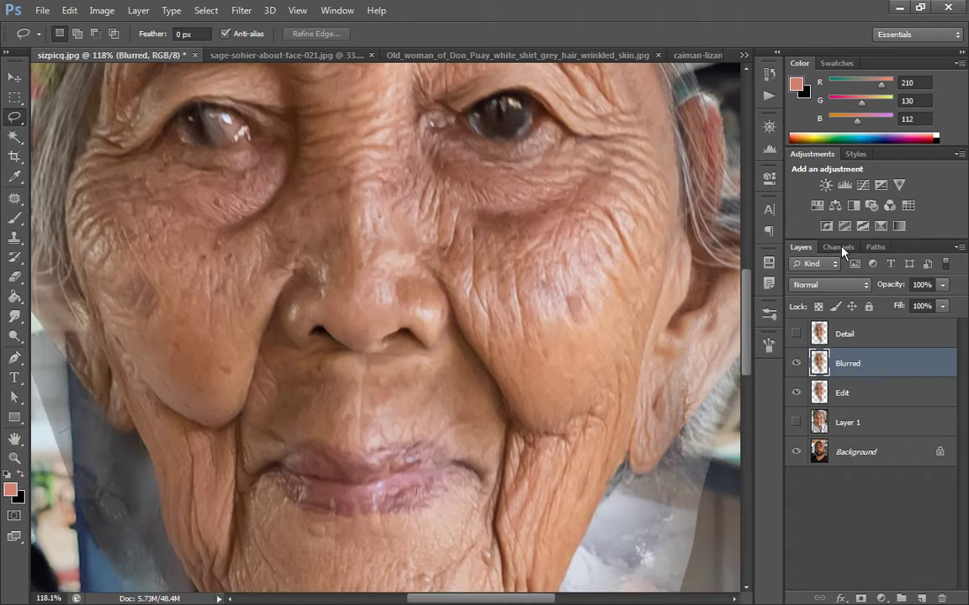
left_click(241, 10)
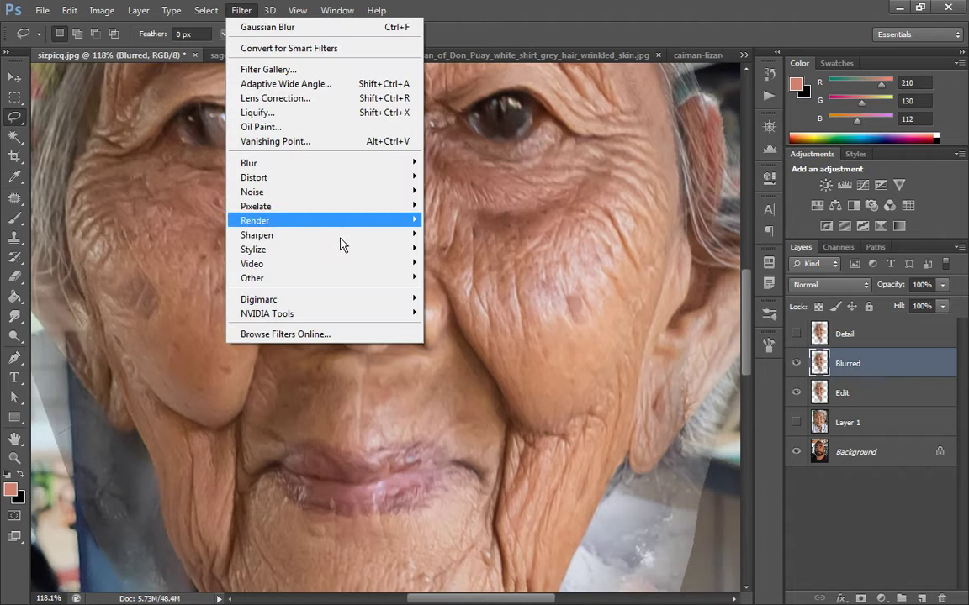
mouse_move(335, 163)
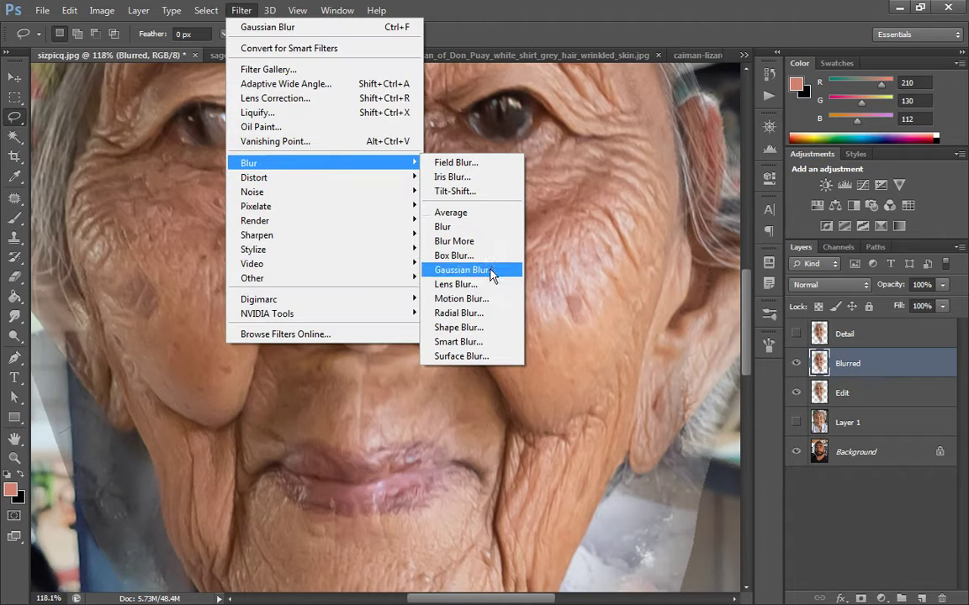
left_click(483, 270)
left_click_drag(202, 106, 823, 232)
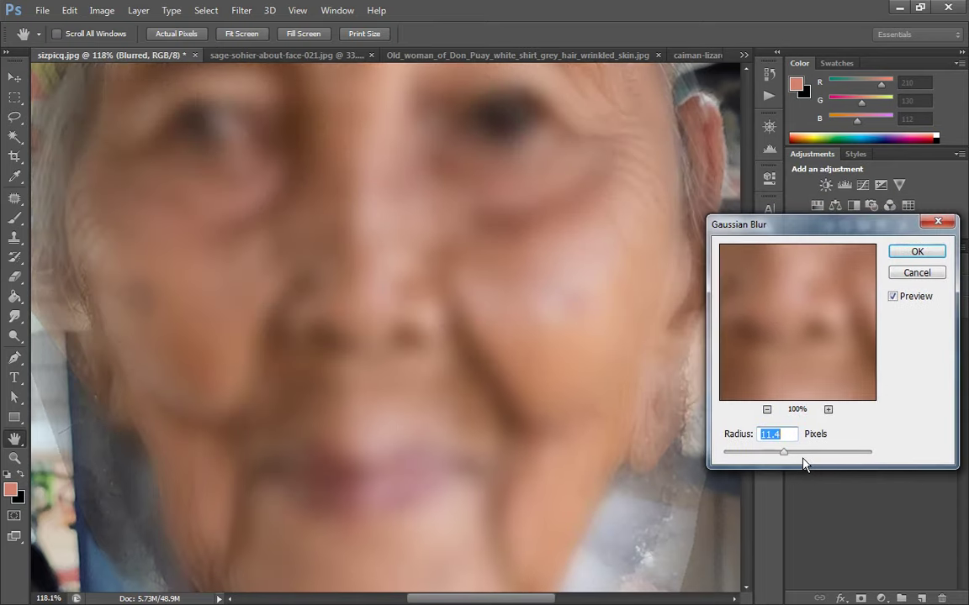
left_click_drag(802, 459, 782, 456)
left_click_drag(832, 225, 621, 300)
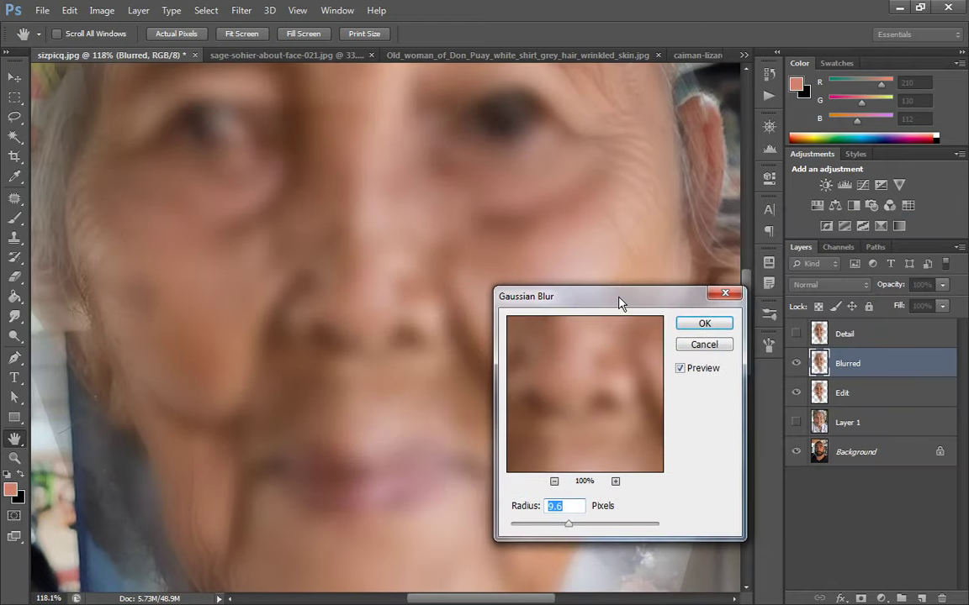
mouse_move(569, 524)
left_mouse_down()
mouse_move(579, 527)
mouse_move(552, 527)
mouse_move(561, 531)
left_mouse_up()
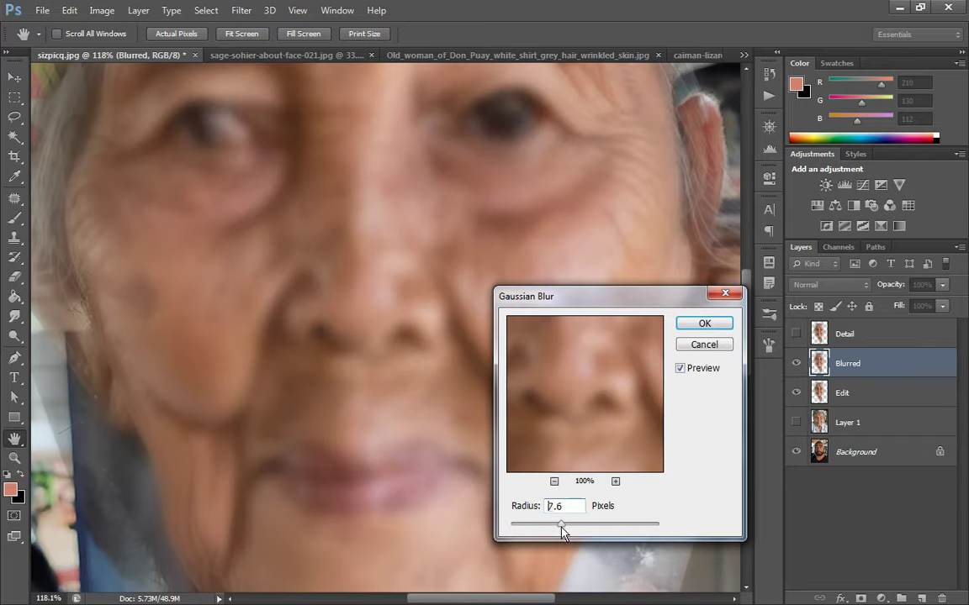
left_click(704, 324)
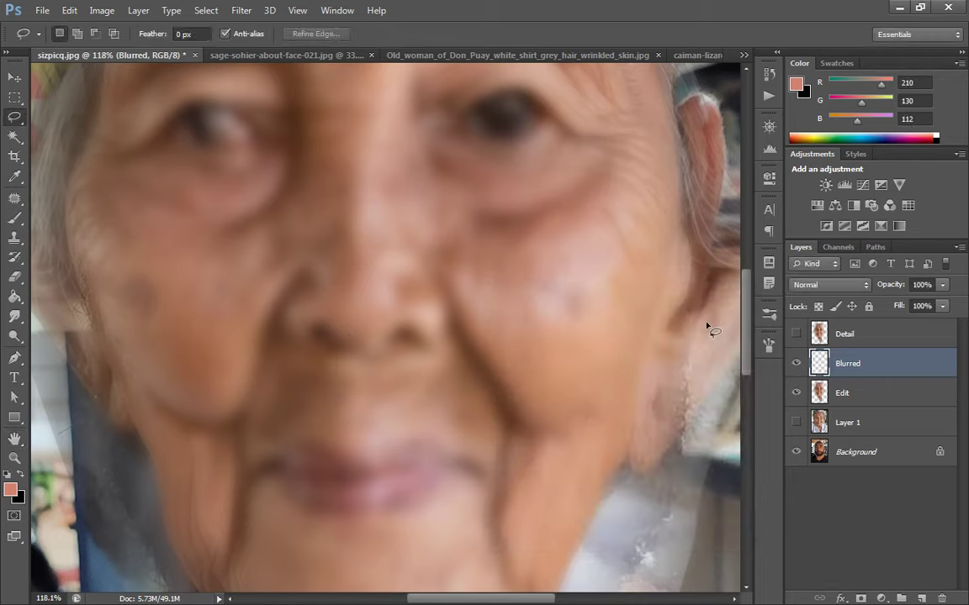
Show and select the Detail layer, and open Apply Image for it with the Blurred layer as the source.
left_click(796, 335)
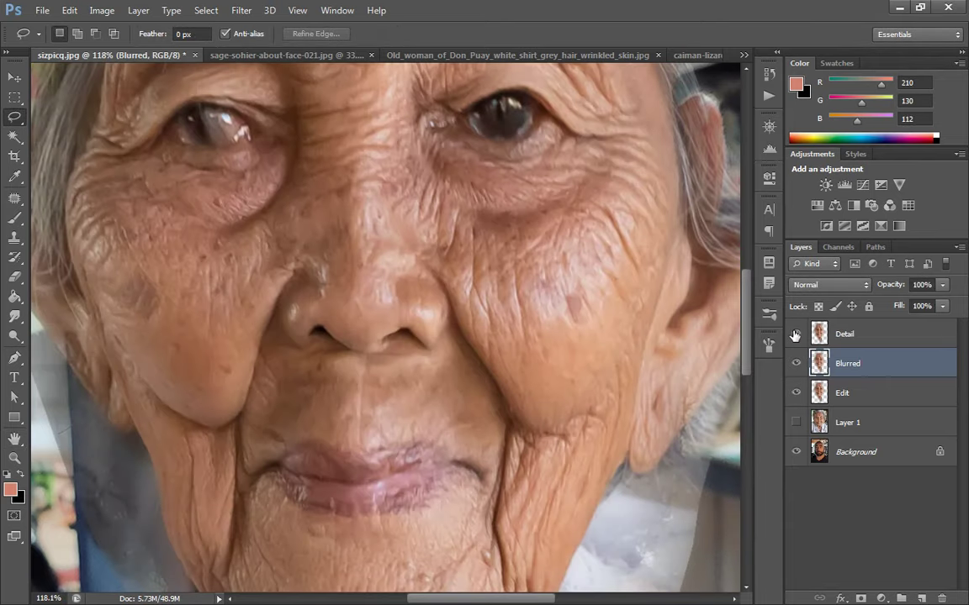
left_click(872, 342)
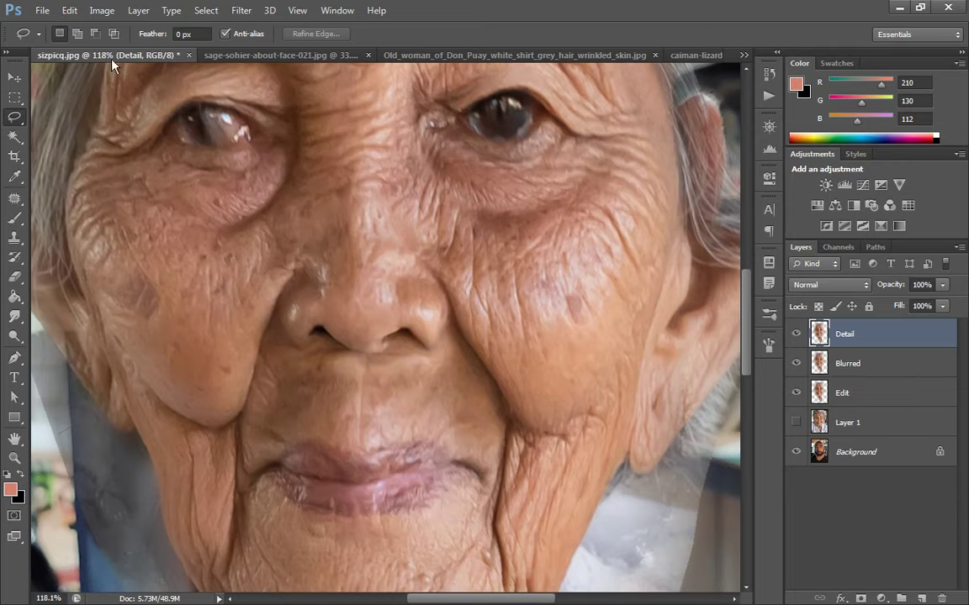
left_click(102, 11)
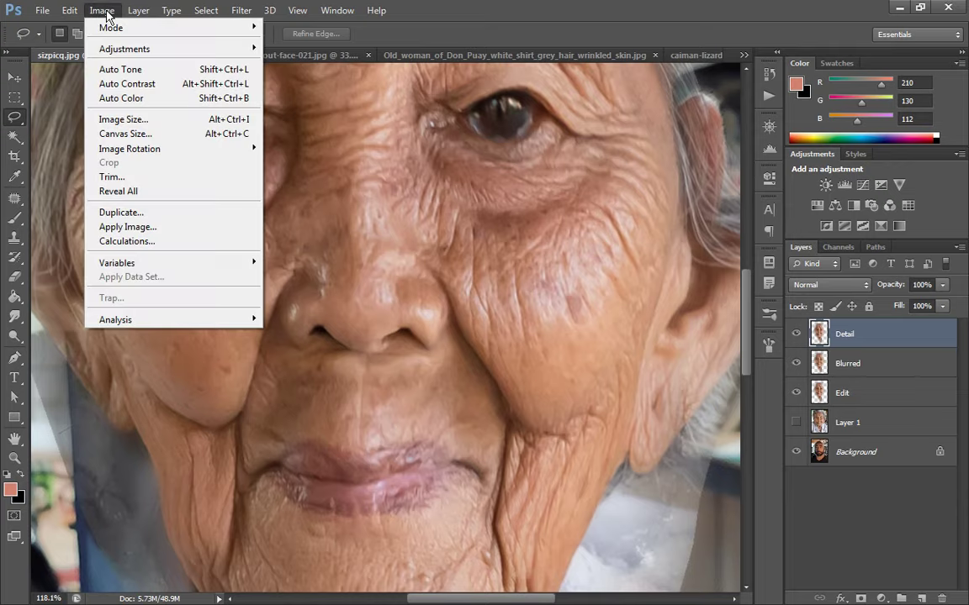
left_click(173, 229)
left_click_drag(256, 135, 682, 150)
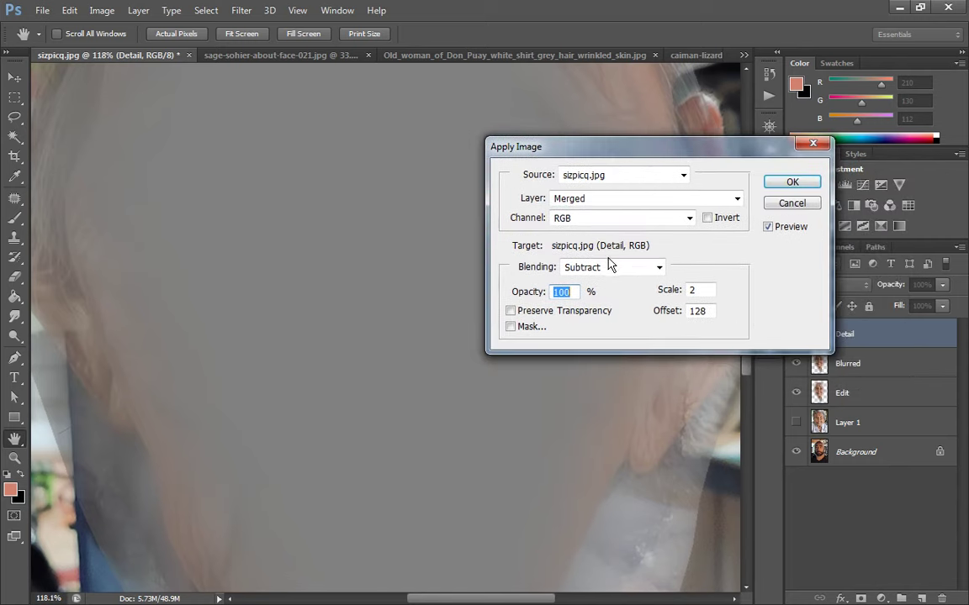
left_click(615, 198)
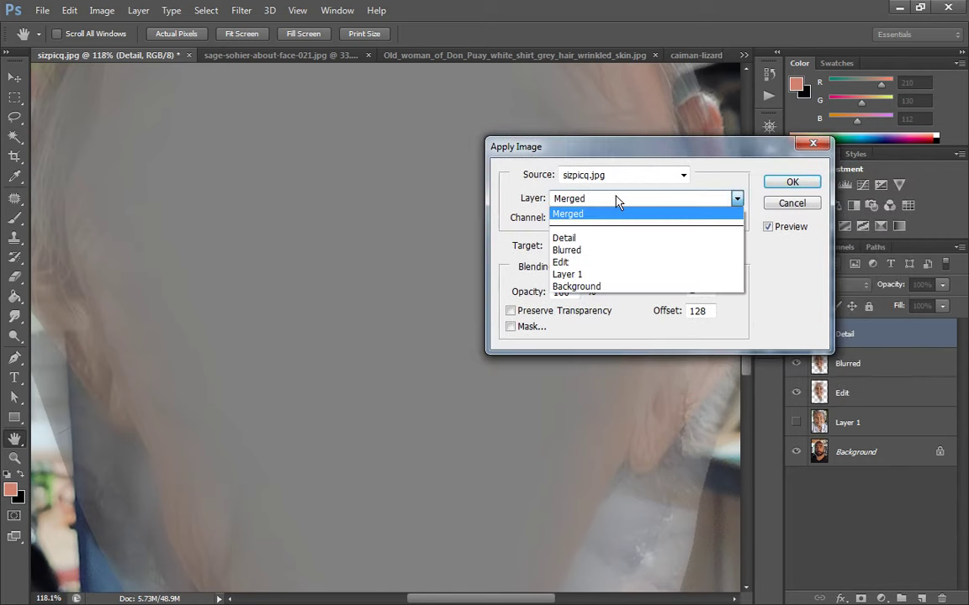
left_click(612, 253)
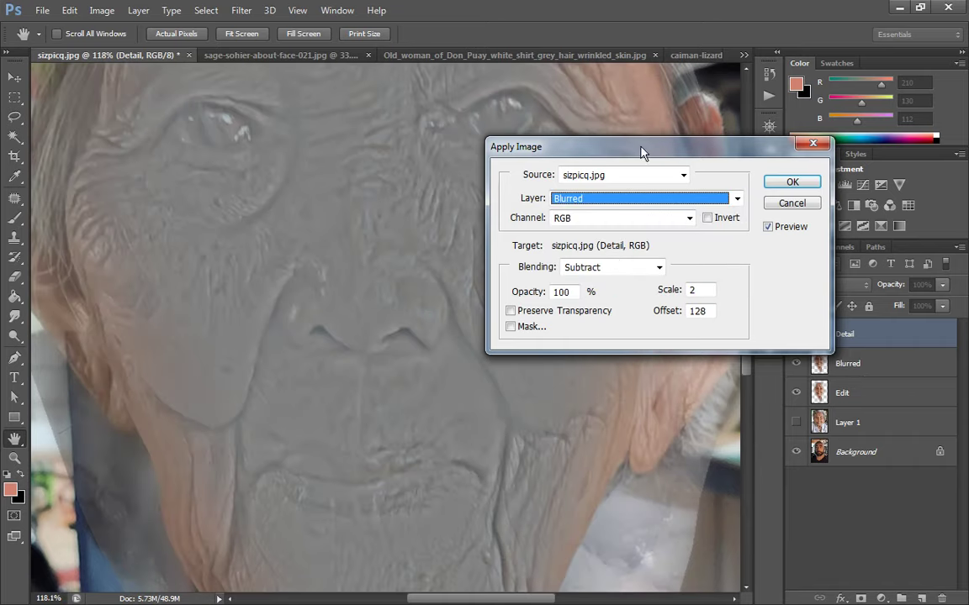
left_click_drag(641, 152, 760, 62)
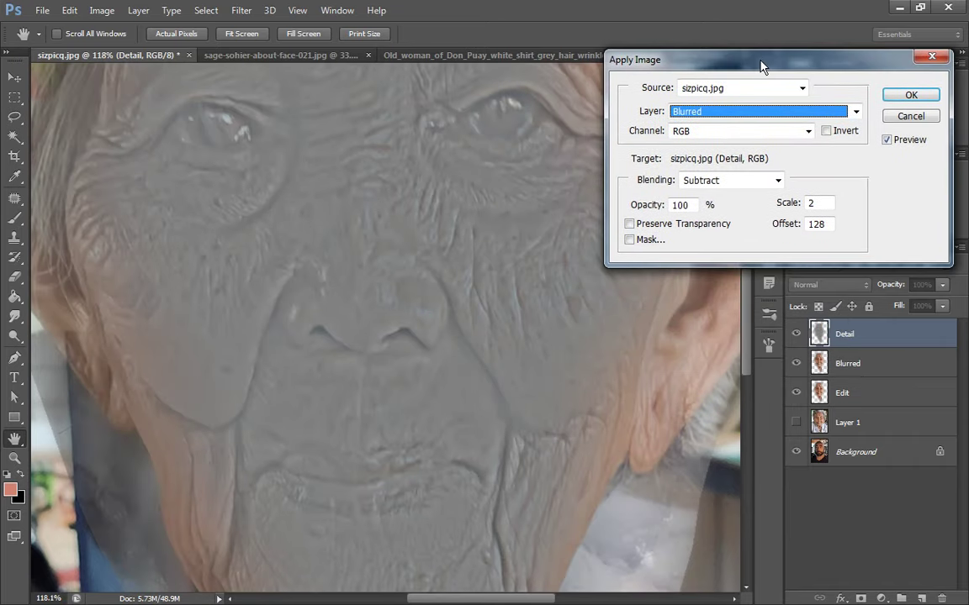
Apply the Blurred layer to the Detail layer with Subtract blending at 100% opacity, scale 2 and offset 128.
left_click(777, 182)
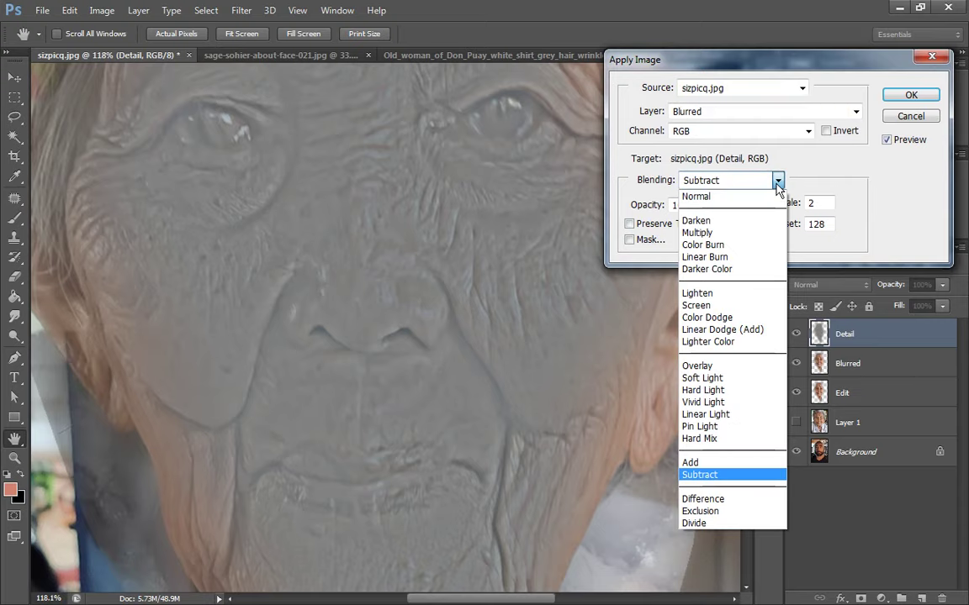
left_click(778, 181)
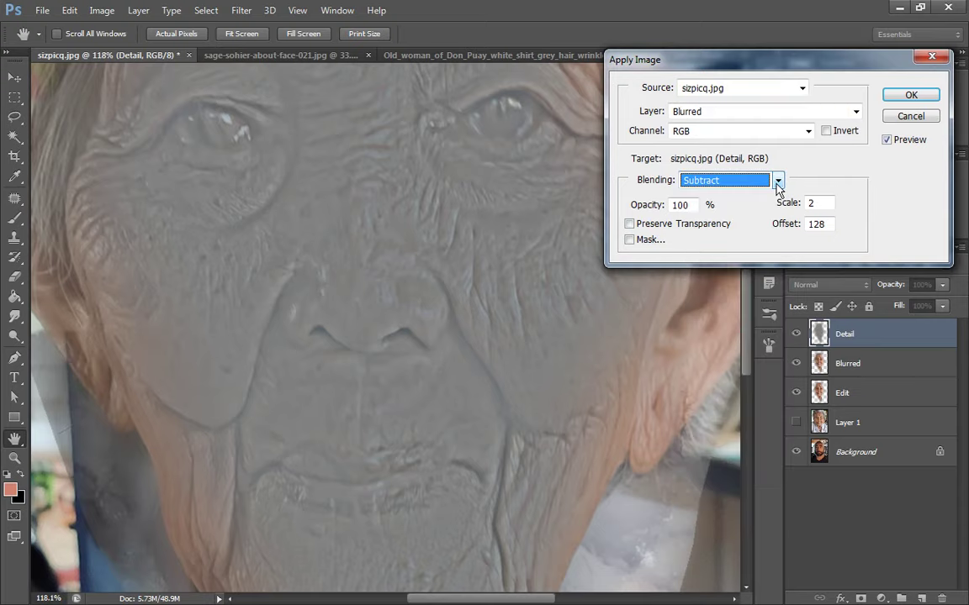
left_click(824, 203)
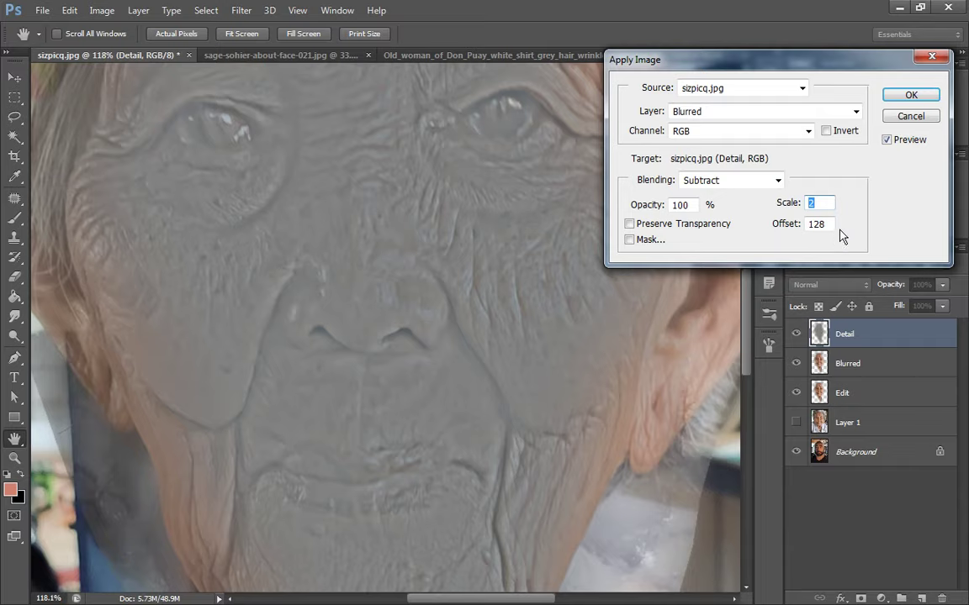
key("Tab")
left_click(825, 203)
left_click(778, 182)
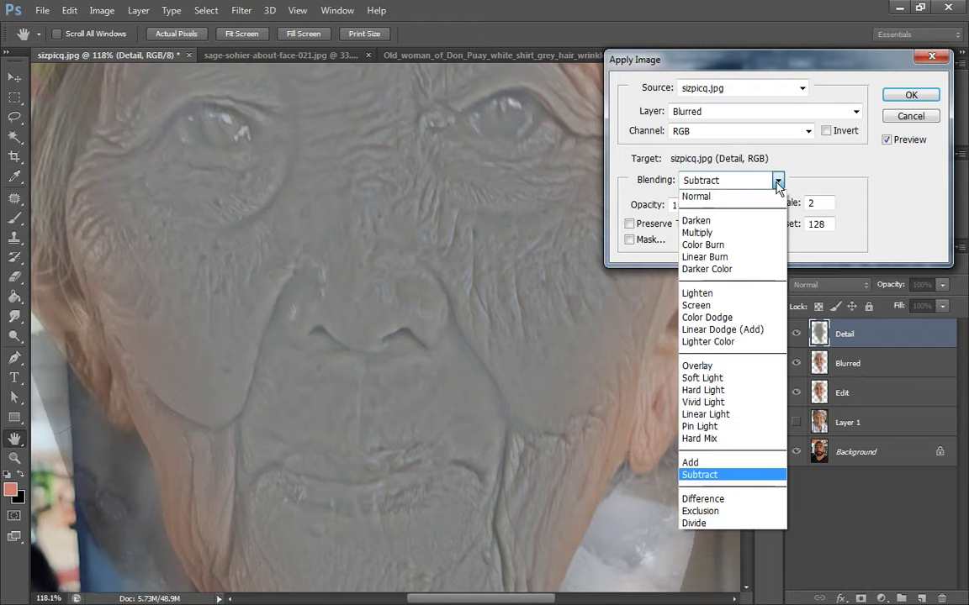
left_click(777, 181)
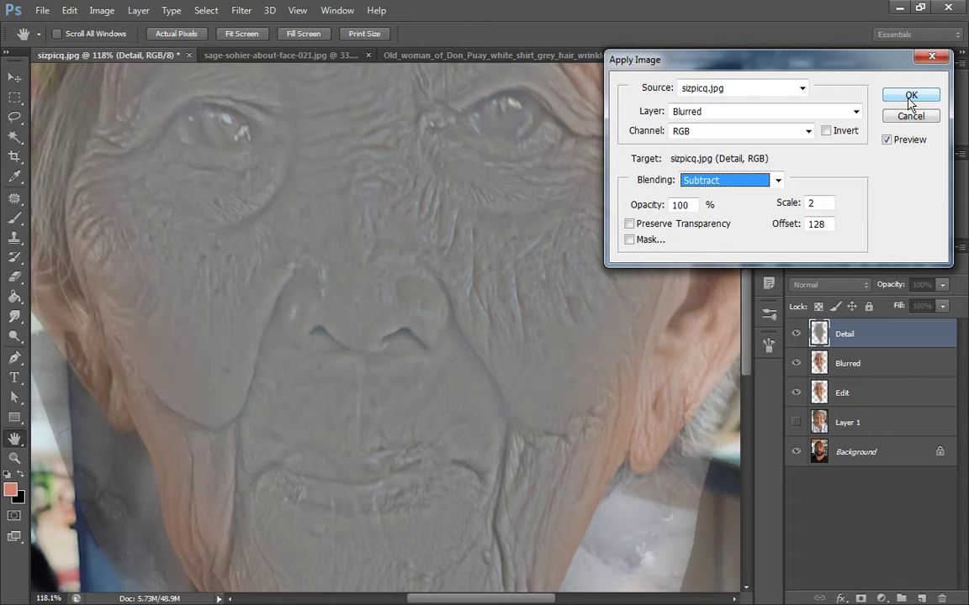
left_click(910, 96)
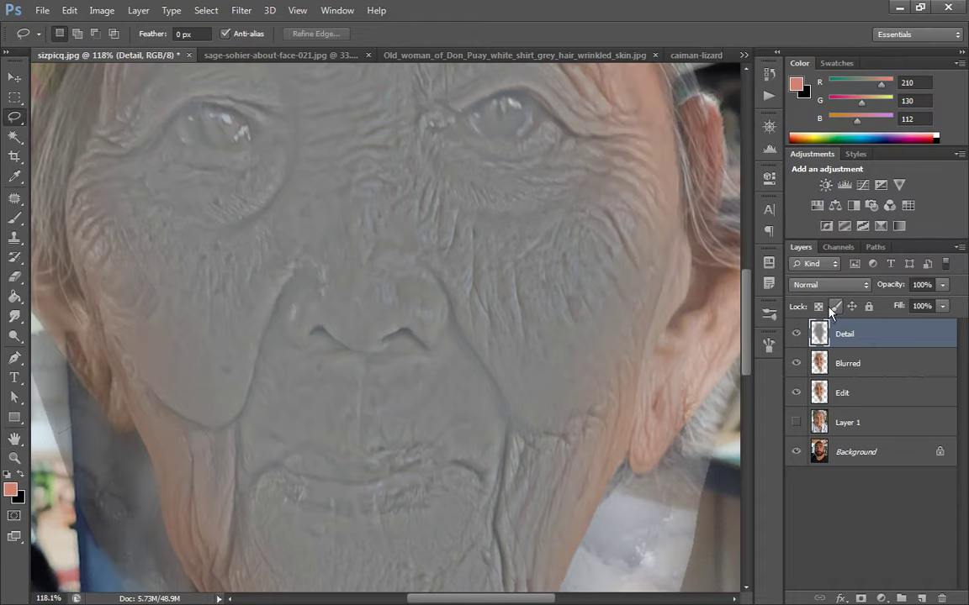
Set the Detail layer's blend mode to Linear Light and group it with the Blurred layer.
left_click(795, 335)
left_click(795, 334)
left_click_drag(529, 264, 527, 348)
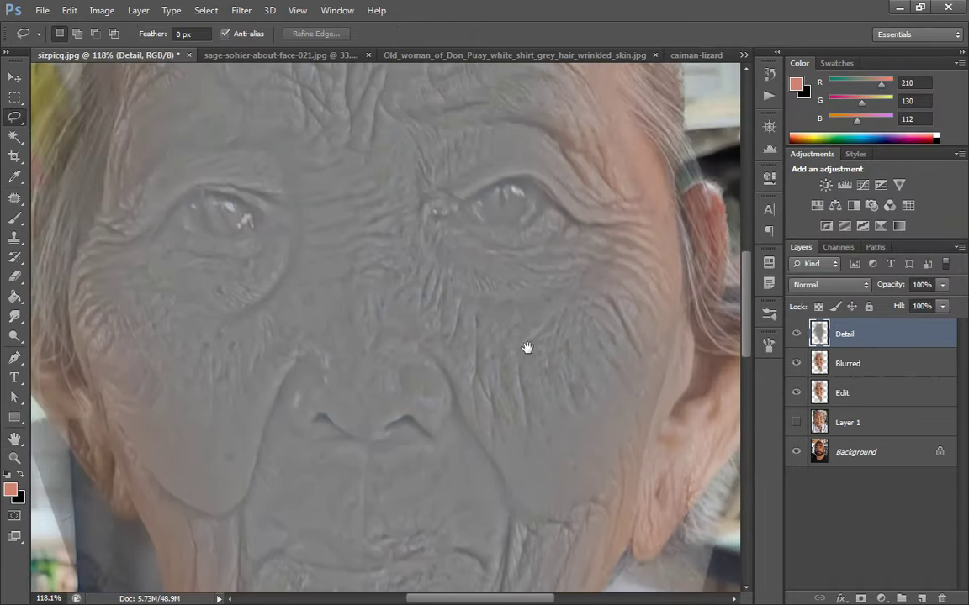
left_click(829, 286)
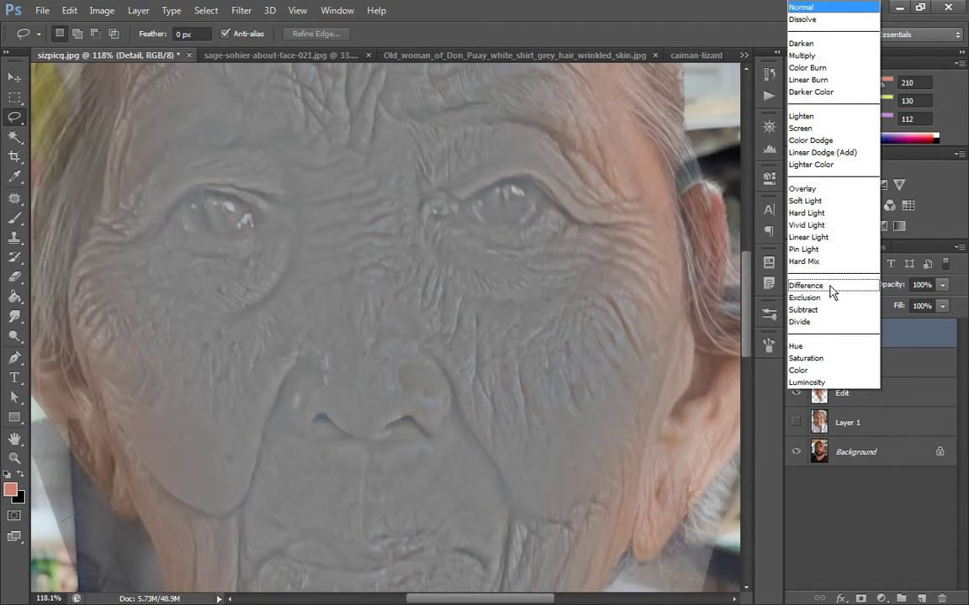
left_click(843, 239)
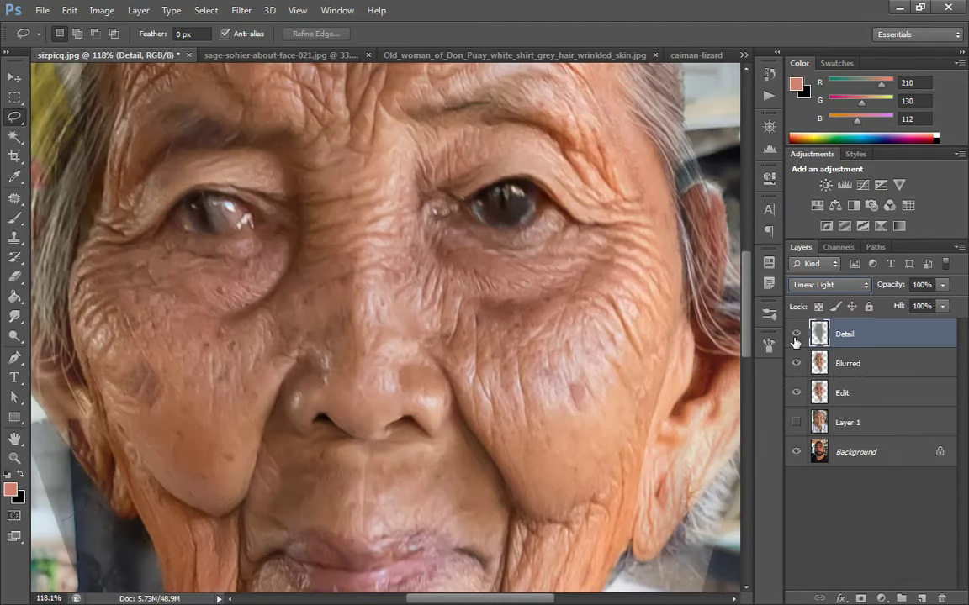
left_click(892, 370, "shift")
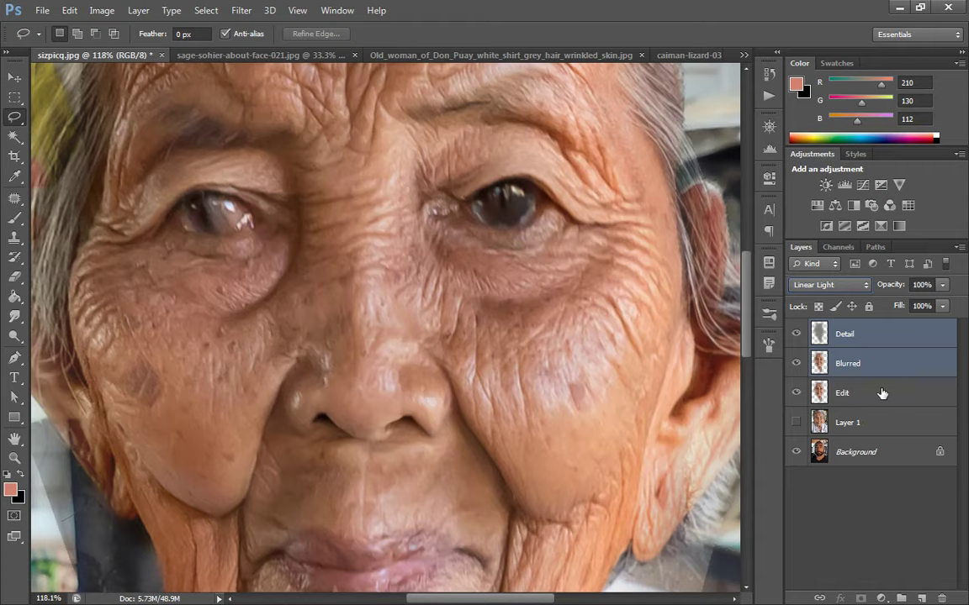
left_click_drag(895, 380, 900, 598)
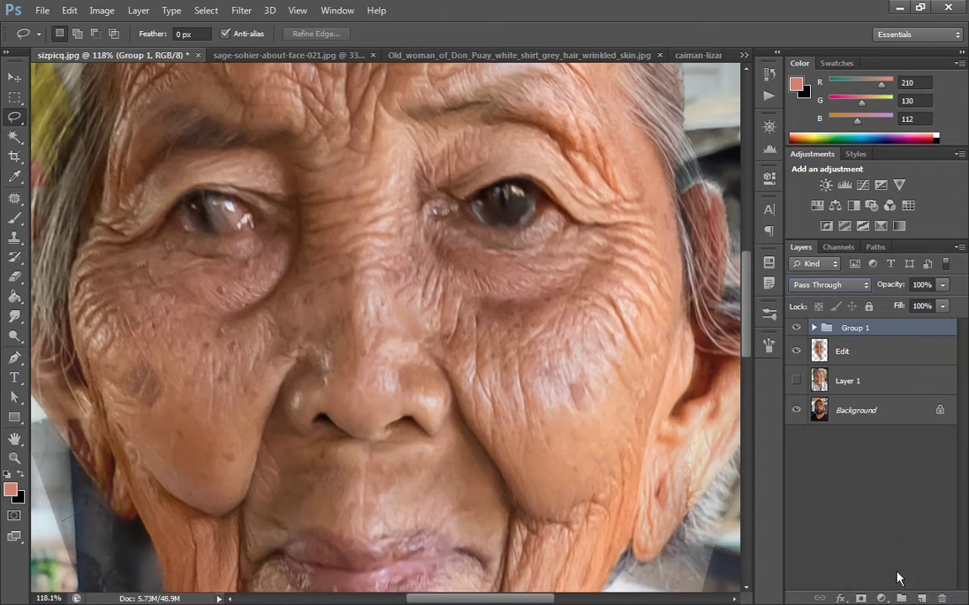
Compare the face with Group 1 shown and hidden against the original Edit layer.
left_click(796, 328)
left_click(796, 328)
left_click(797, 328)
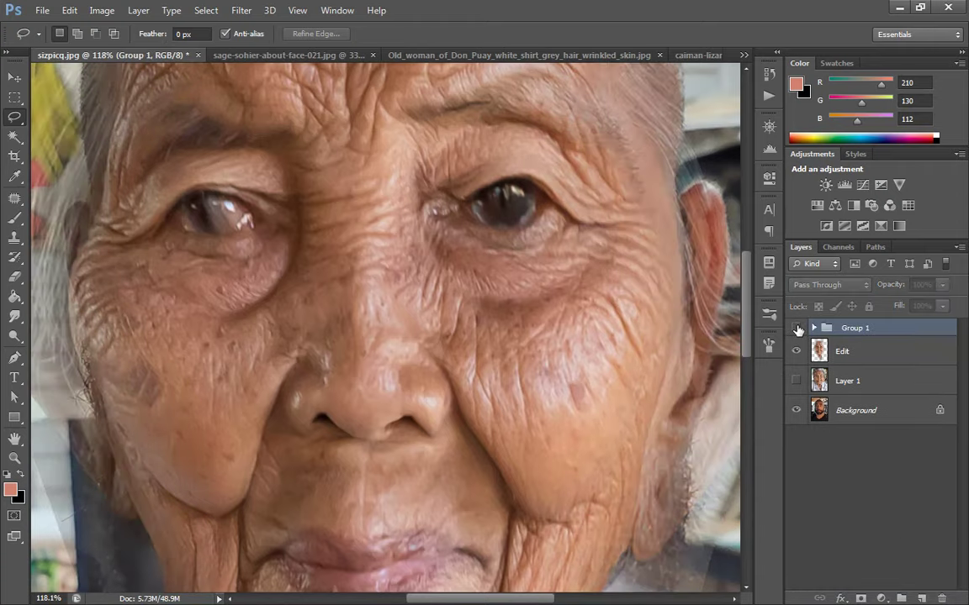
left_click(796, 328)
left_click(796, 328)
left_click(797, 328)
left_click(797, 328)
left_click(797, 328)
left_click(796, 328)
Hide the Edit layer and the Blurred layer inside Group 1, leaving only the Detail layer over the man's portrait.
left_click(795, 351)
left_click(796, 328)
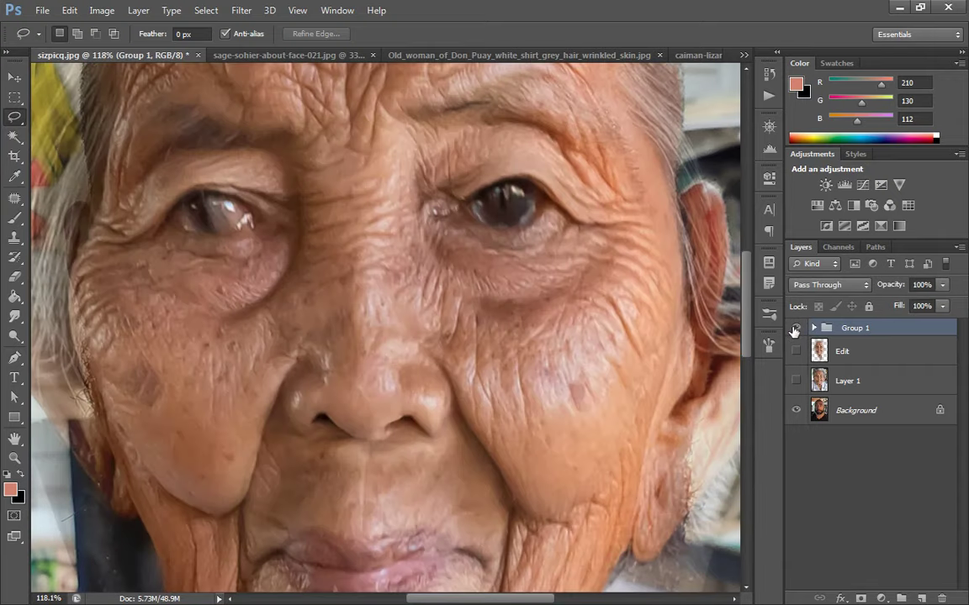
left_click(796, 328)
left_click(813, 328)
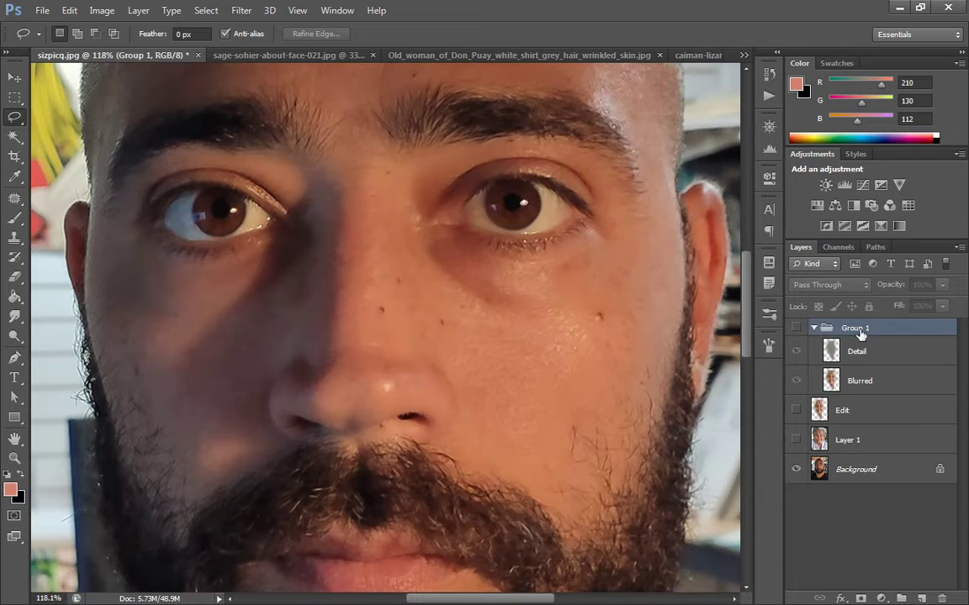
left_click(796, 328)
left_click(795, 380)
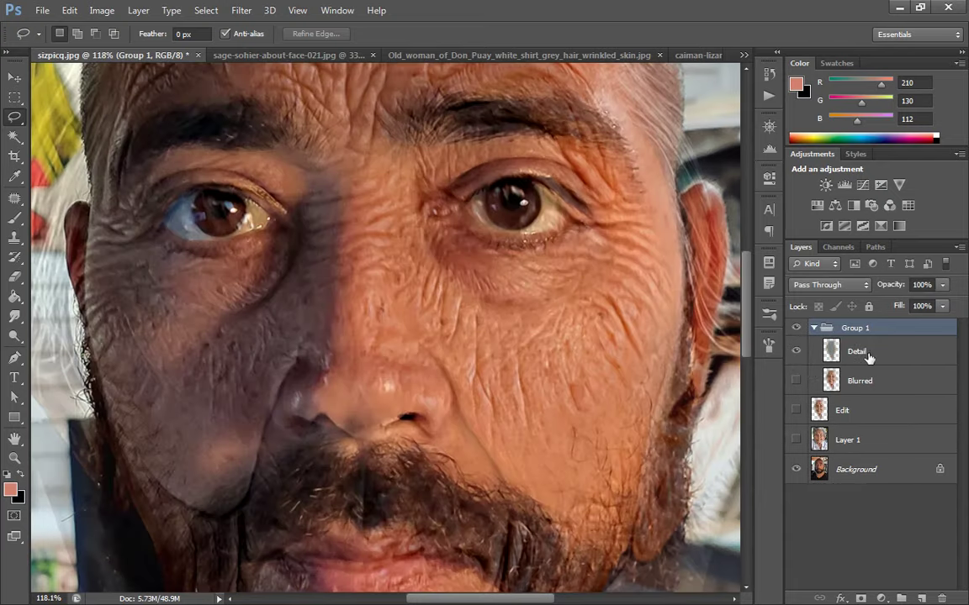
Add a layer mask to the Detail layer and invert it to black.
left_click(892, 359)
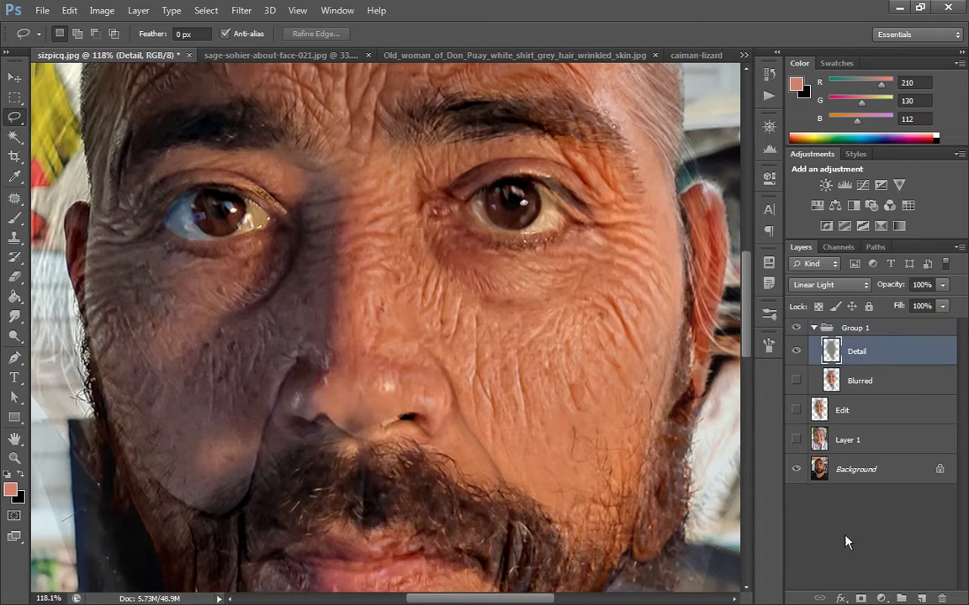
left_click(860, 599)
key("ctrl+i")
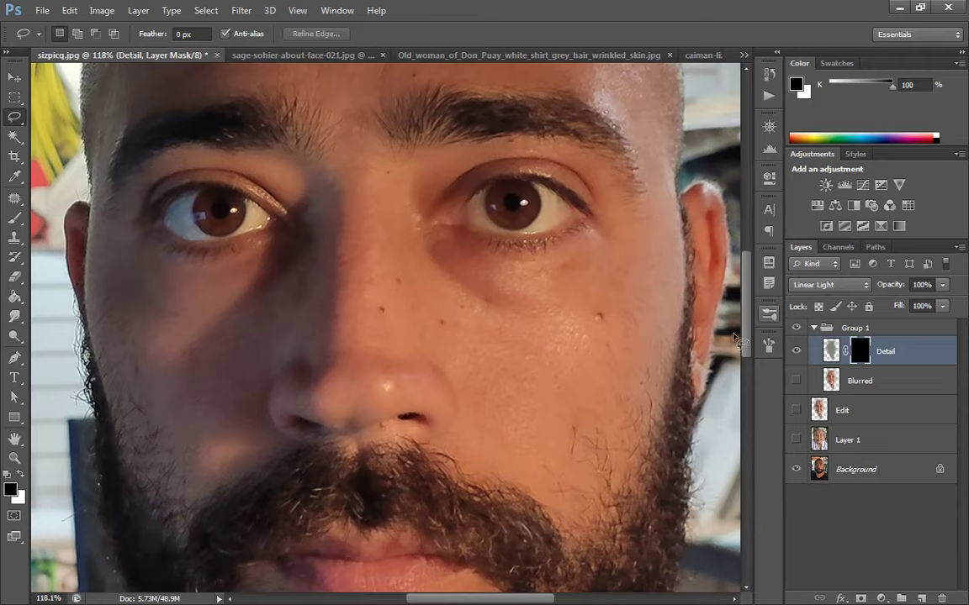
key("ctrl+i")
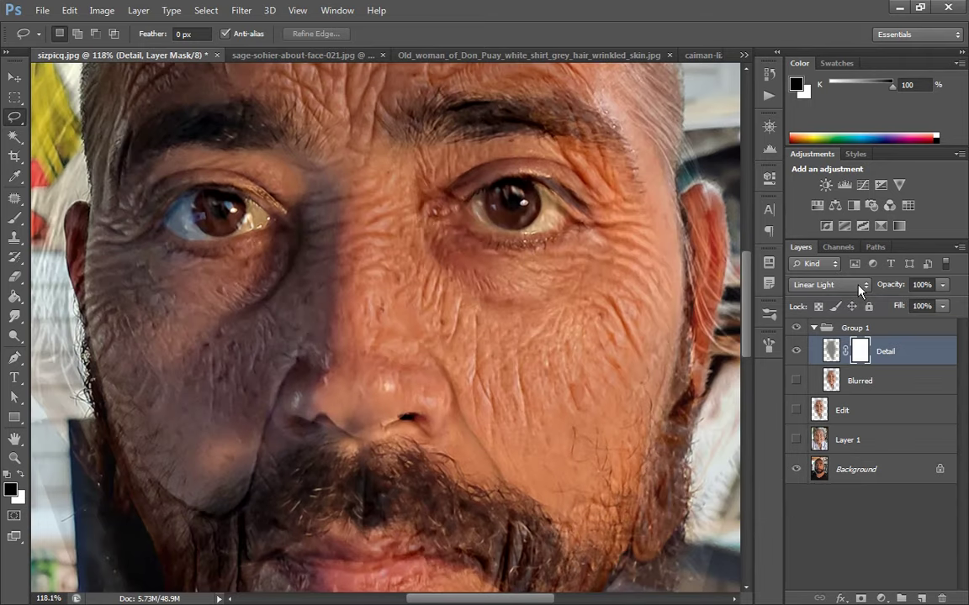
key("ctrl+i")
Paint white on the Detail mask to reveal wrinkles under the brightly lit eye, on that cheek and along the nose bridge.
key("b")
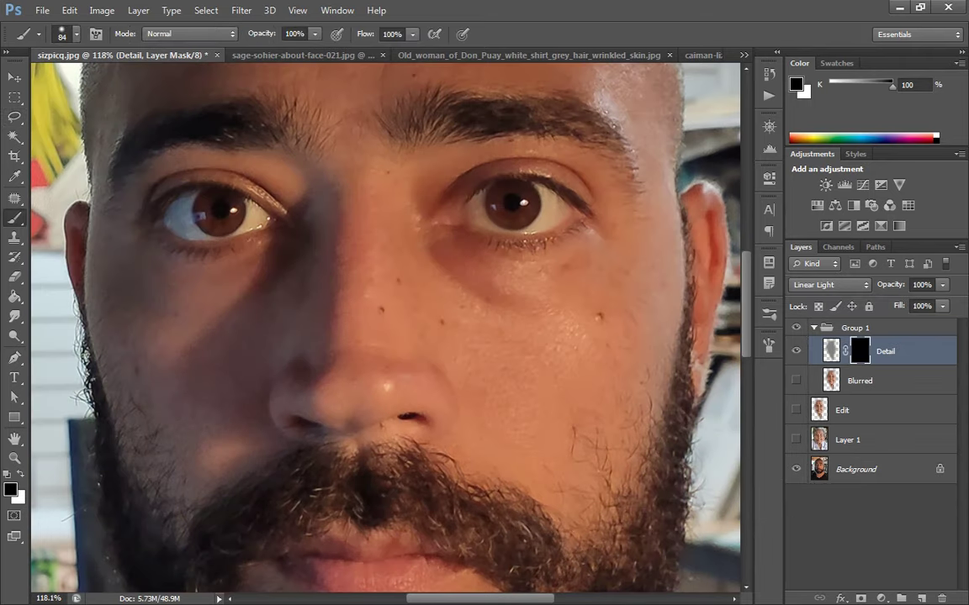
key("x")
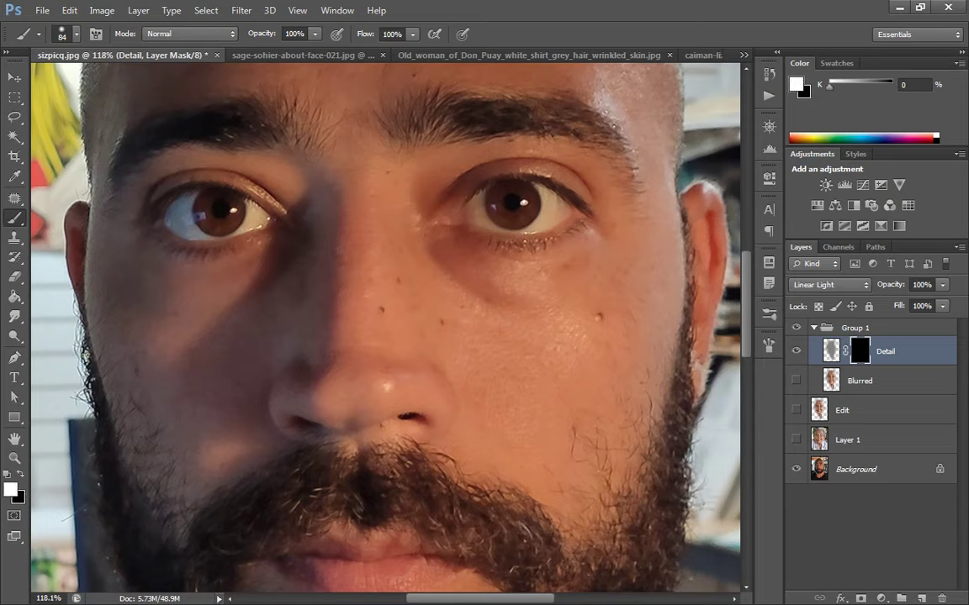
mouse_move(479, 252)
left_mouse_down()
mouse_move(610, 290)
mouse_move(588, 189)
mouse_move(617, 300)
left_mouse_up()
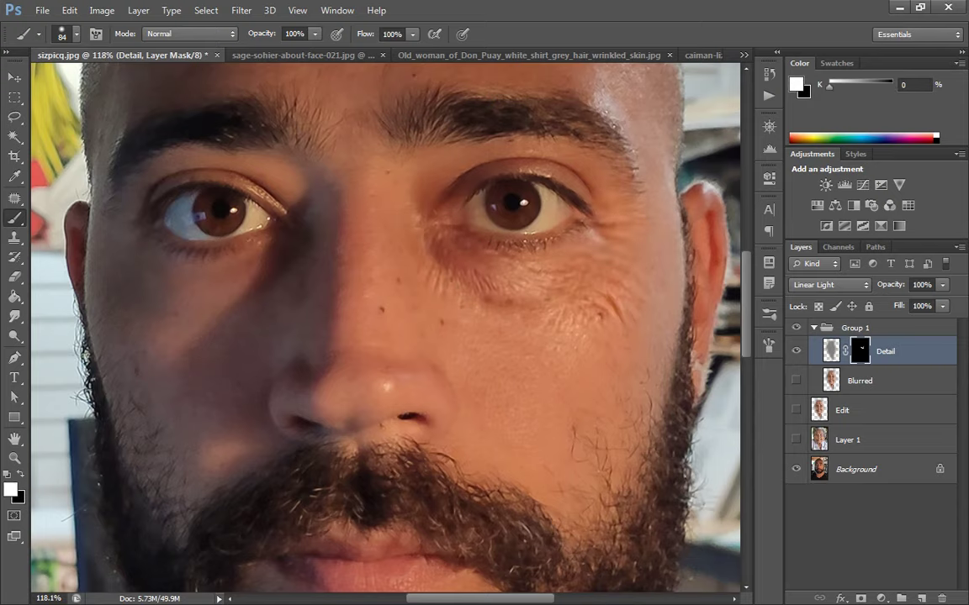
mouse_move(521, 332)
left_mouse_down()
mouse_move(454, 324)
mouse_move(392, 342)
mouse_move(356, 216)
mouse_move(357, 277)
mouse_move(357, 168)
left_mouse_up()
right_click(421, 308, "alt")
Paint white on the Detail mask with a 125-pixel soft brush to reveal wrinkles between the eyebrows and across the forehead.
left_click_drag(442, 150, 542, 327)
left_click_drag(398, 197, 454, 218)
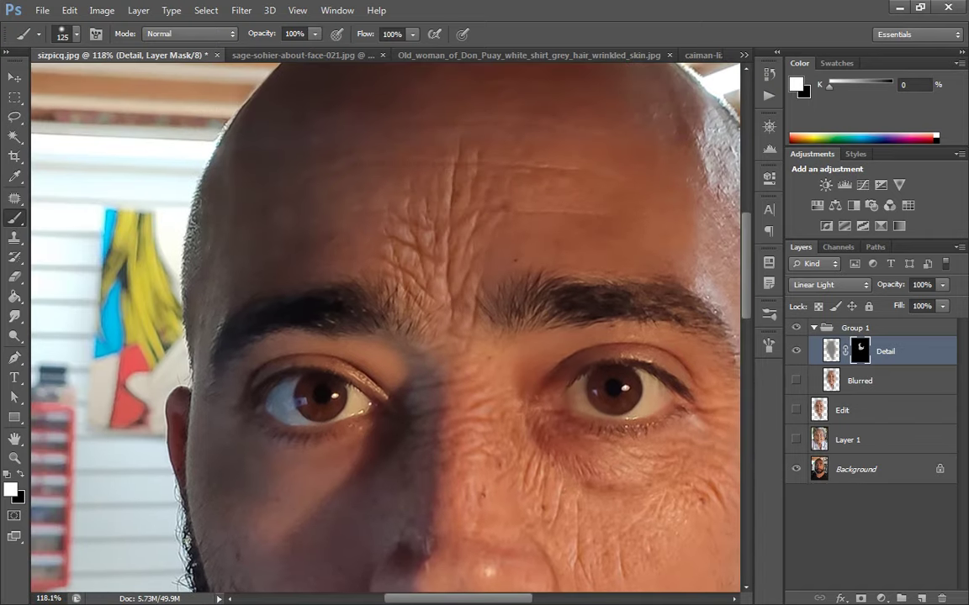
mouse_move(484, 185)
left_mouse_down()
mouse_move(589, 185)
mouse_move(521, 220)
mouse_move(378, 177)
mouse_move(294, 236)
left_mouse_up()
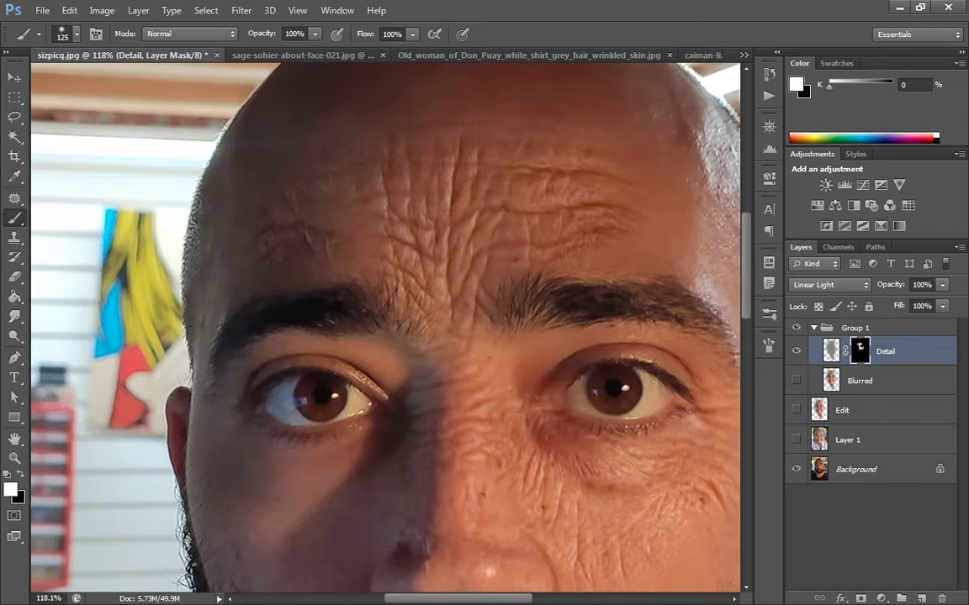
left_click_drag(541, 332, 579, 389)
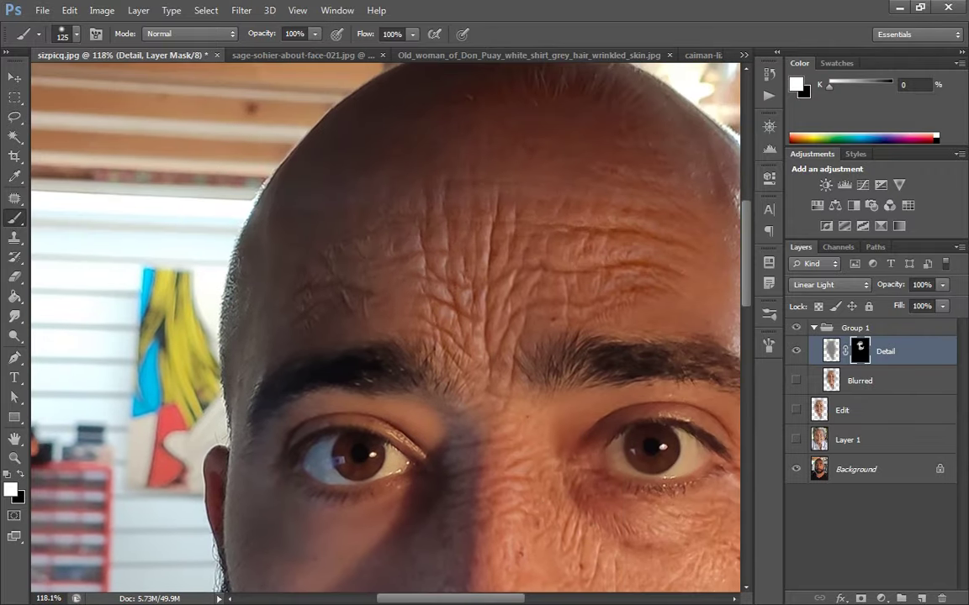
key("x")
left_click_drag(677, 123, 606, 264)
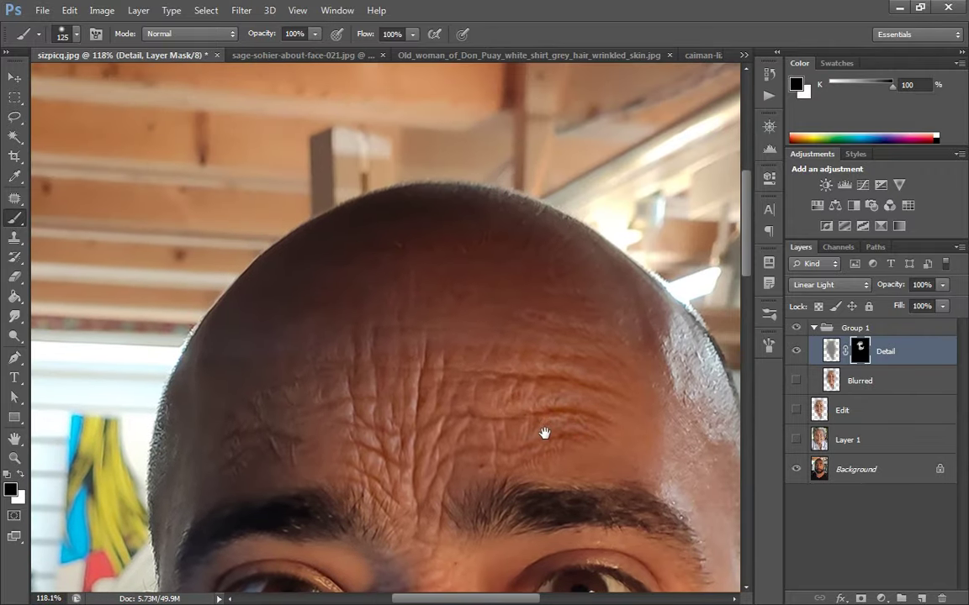
key("x")
mouse_move(563, 202)
left_mouse_down()
mouse_move(492, 190)
mouse_move(252, 235)
left_mouse_up()
key("ctrl+z")
key("x")
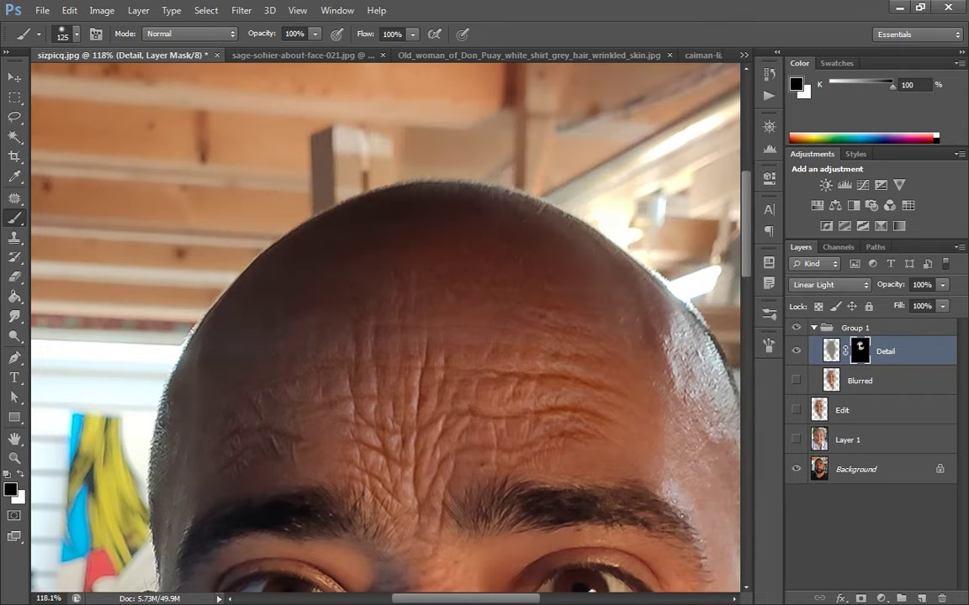
Paint white on the Detail mask to reveal wrinkles across the shaded side of the forehead and temple, above the eyebrow.
key("x")
left_click_drag(675, 351, 698, 313)
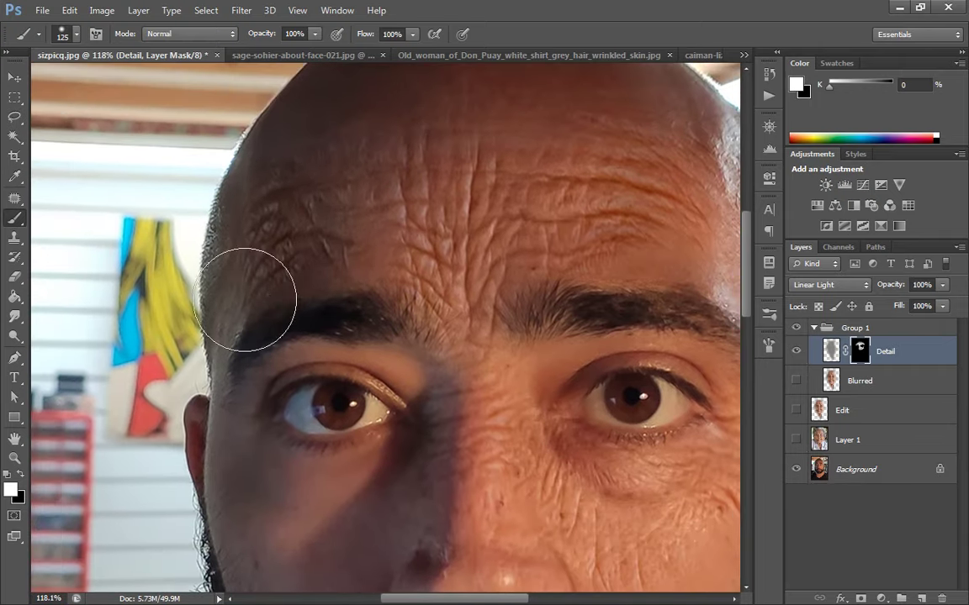
left_click_drag(371, 316, 338, 315)
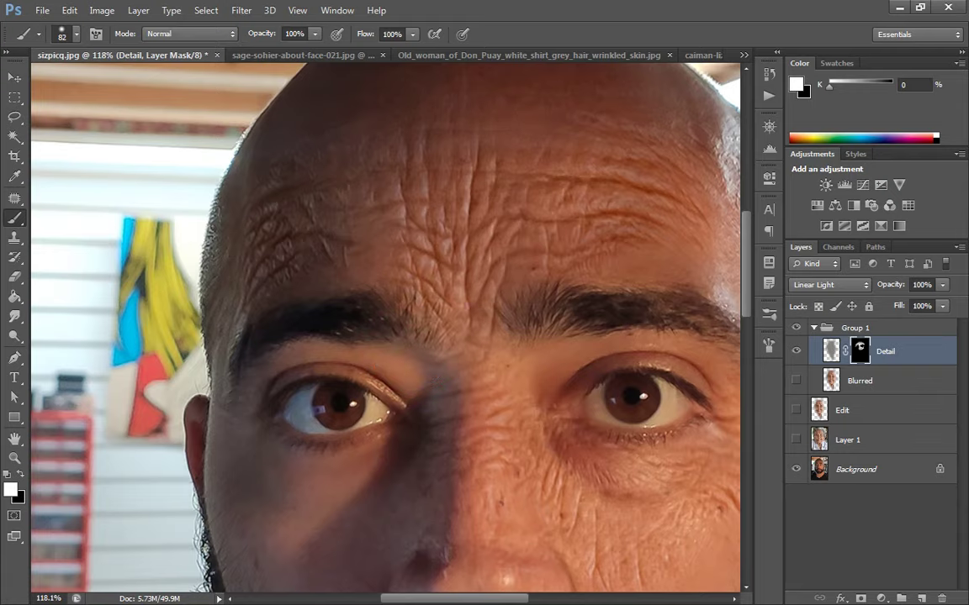
Paint on the Detail mask in white and black to bring wrinkles under the shaded eye and down that cheek.
left_click_drag(540, 396, 687, 233)
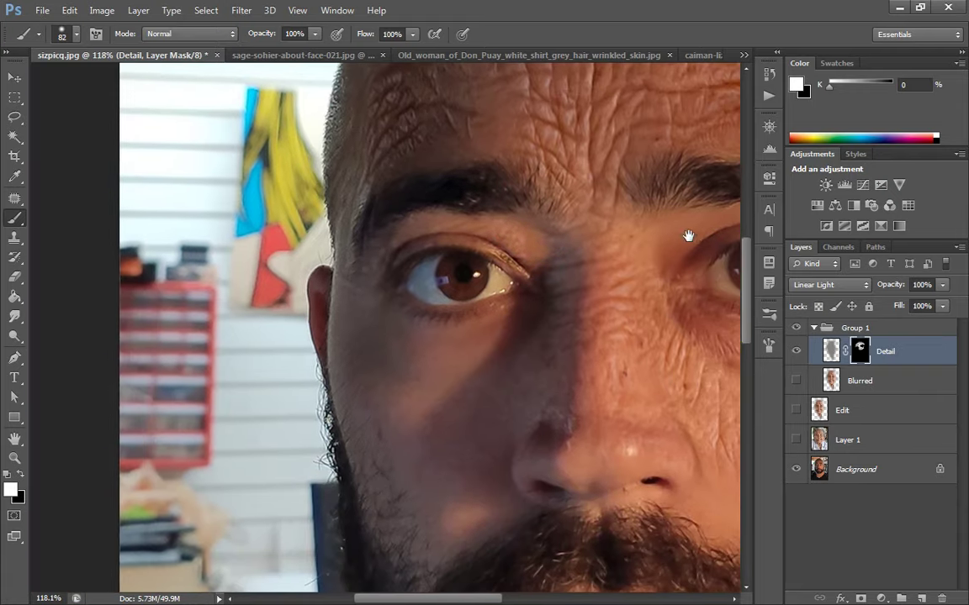
key("x")
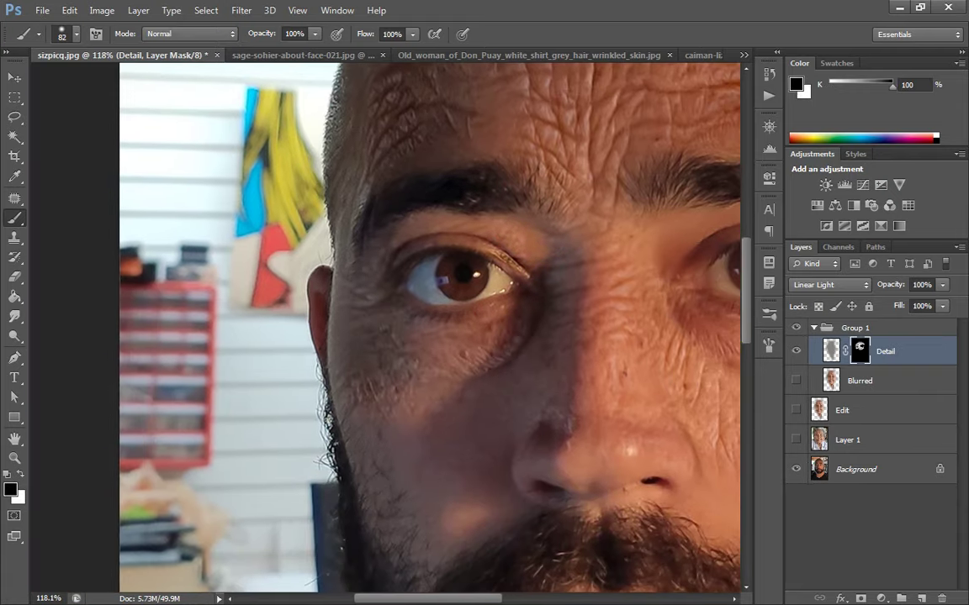
mouse_move(405, 379)
left_mouse_down()
mouse_move(468, 379)
mouse_move(459, 410)
left_mouse_up()
key("x")
left_click_drag(612, 309, 598, 194)
mouse_move(581, 305)
left_mouse_down()
mouse_move(516, 305)
mouse_move(491, 359)
mouse_move(504, 377)
mouse_move(487, 370)
left_mouse_up()
key("x")
key("x")
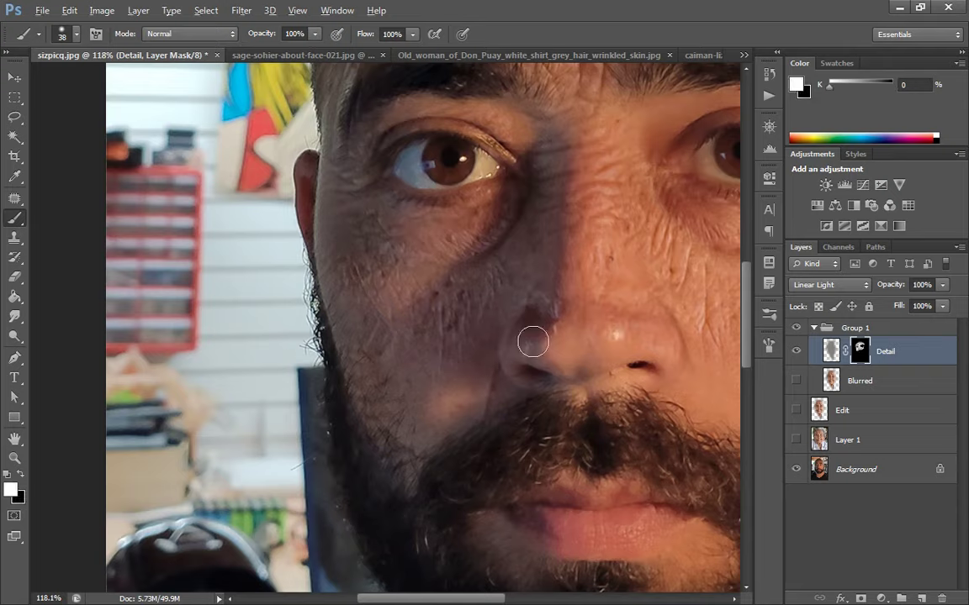
Touch up the Detail mask around the shaded nostril and side of the nose with a small brush of about 39 pixels.
left_click_drag(533, 342, 519, 341)
key("x")
key("x")
left_click_drag(537, 281, 551, 282)
key("x")
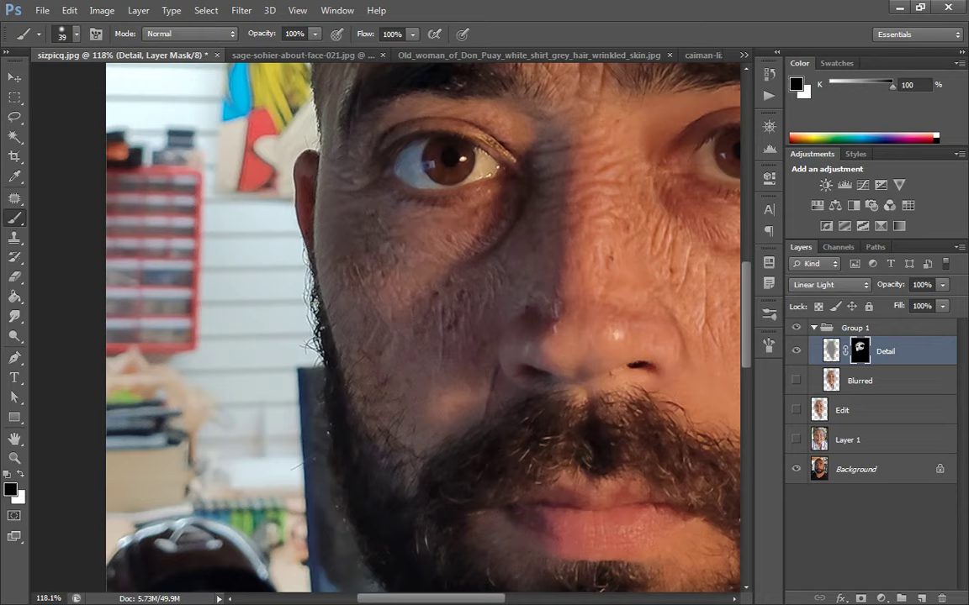
key("x")
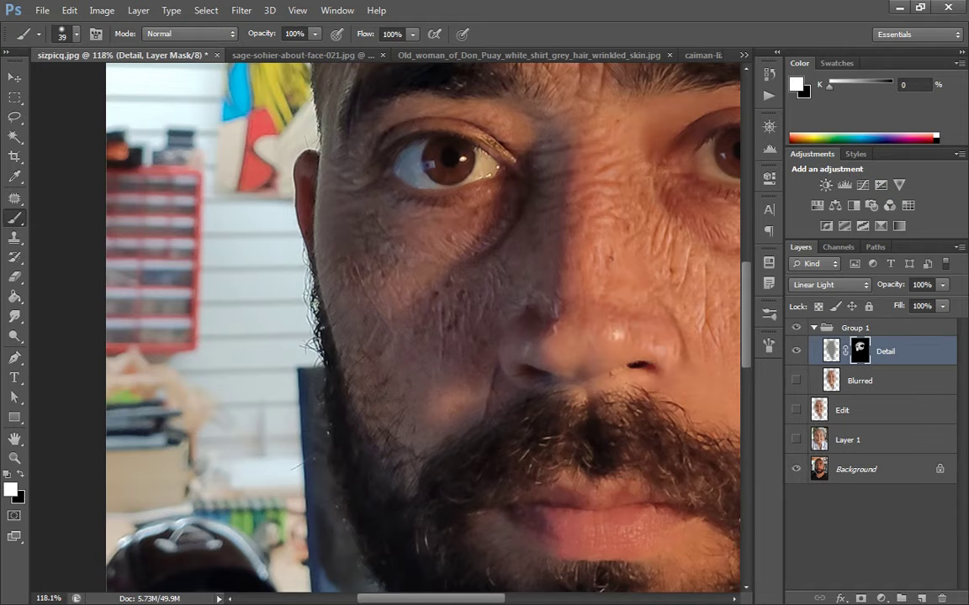
Paint white on the Detail mask with a 74-pixel brush to reveal skin texture on the lower cheeks and beside the nose.
mouse_move(707, 354)
left_mouse_down()
mouse_move(638, 258)
mouse_move(609, 269)
left_mouse_up()
left_click_drag(586, 331, 611, 329)
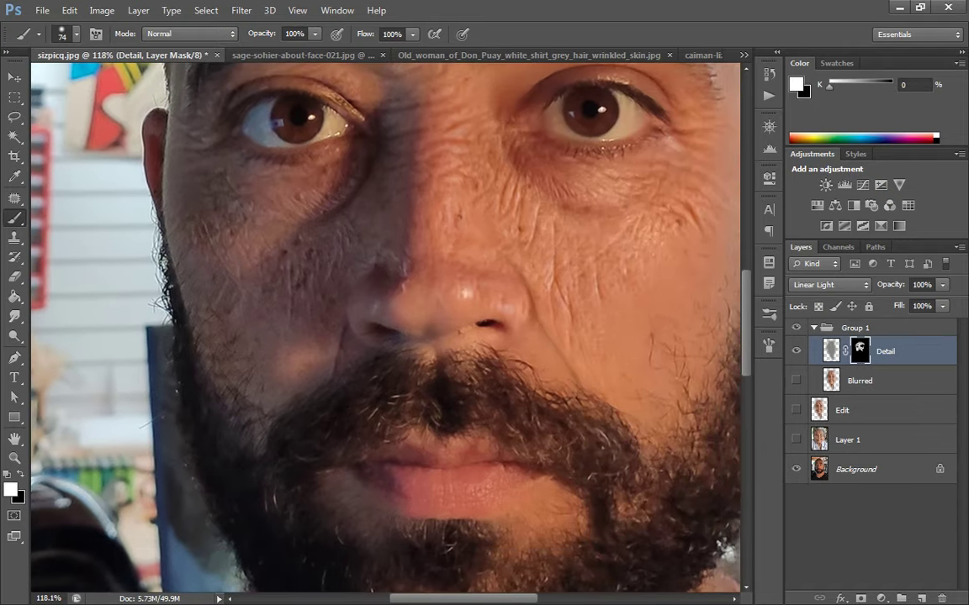
left_click_drag(545, 326, 717, 301)
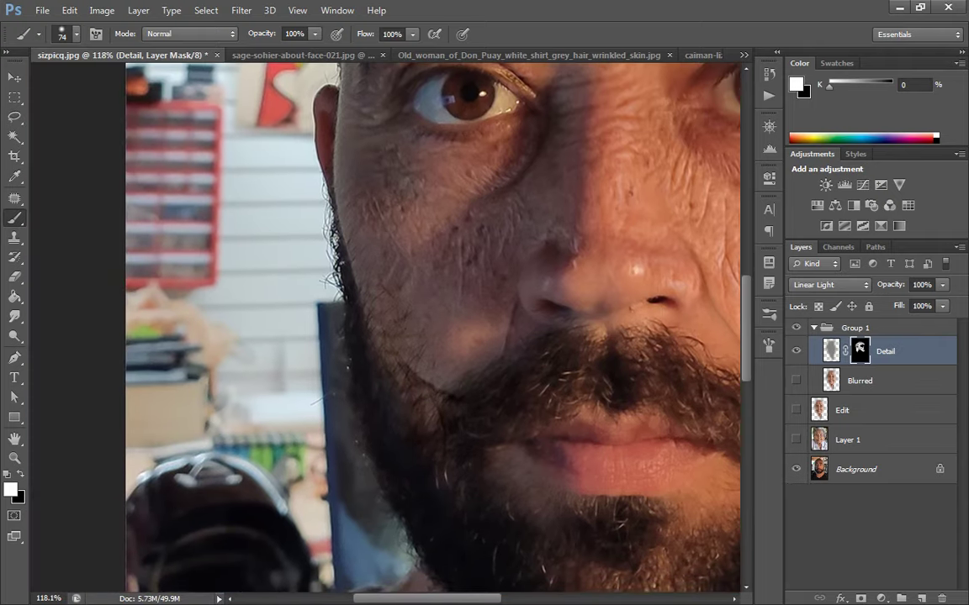
key("x")
left_click_drag(664, 371, 614, 280)
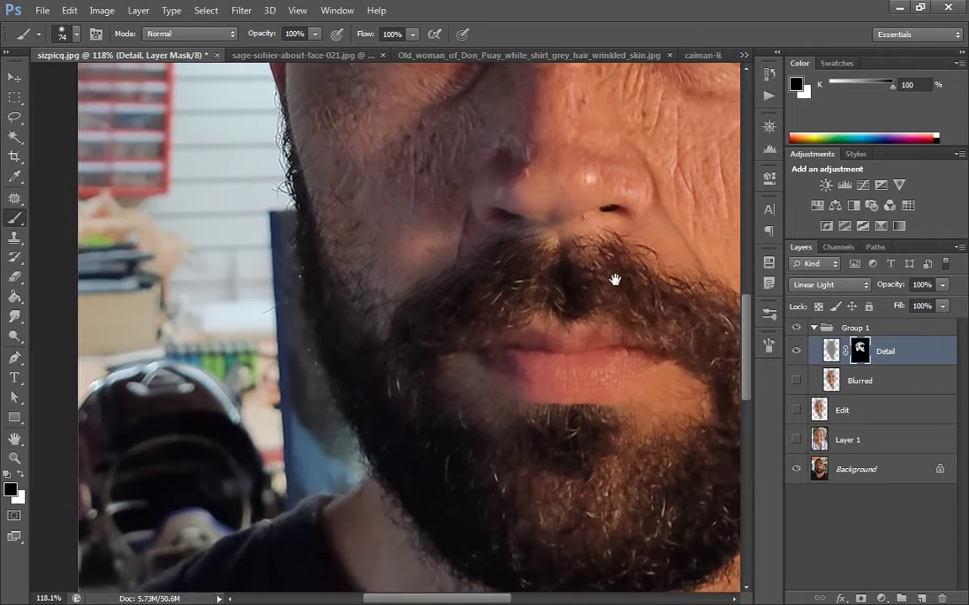
key("x")
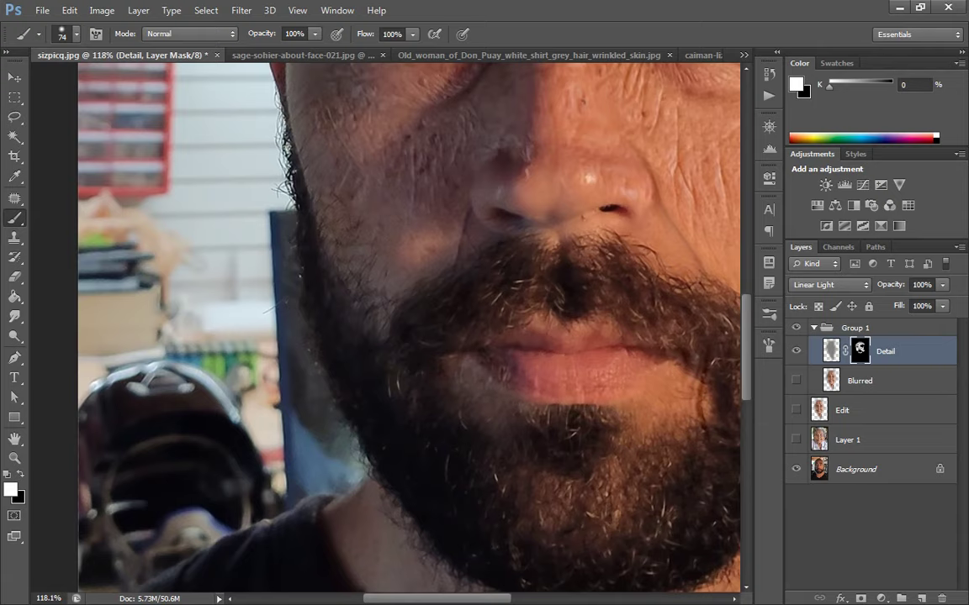
Paint the aged skin texture onto the lips through the Detail mask, refining it with a 28-pixel brush.
left_click_drag(660, 324, 520, 390)
key("x")
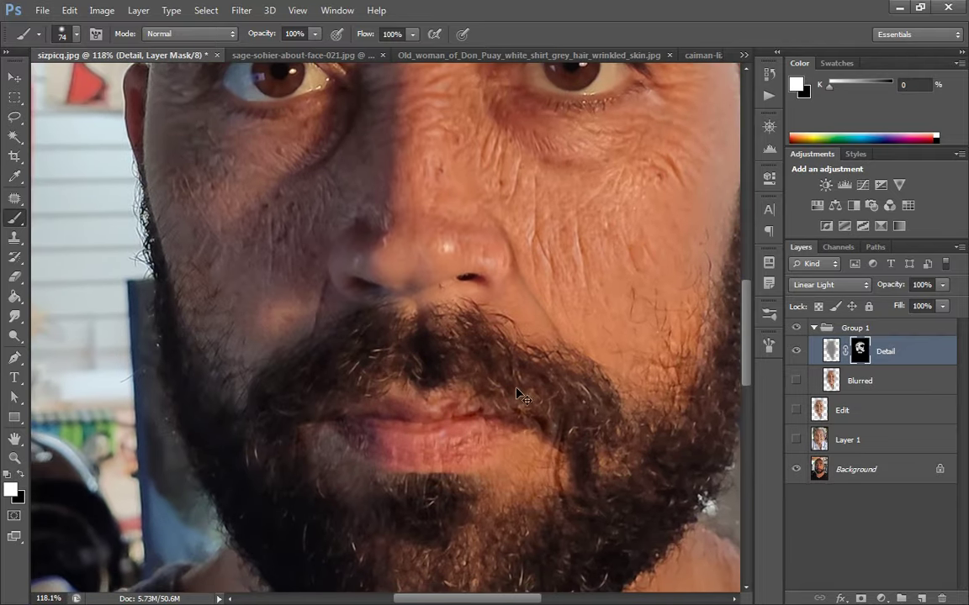
left_click_drag(457, 426, 437, 431)
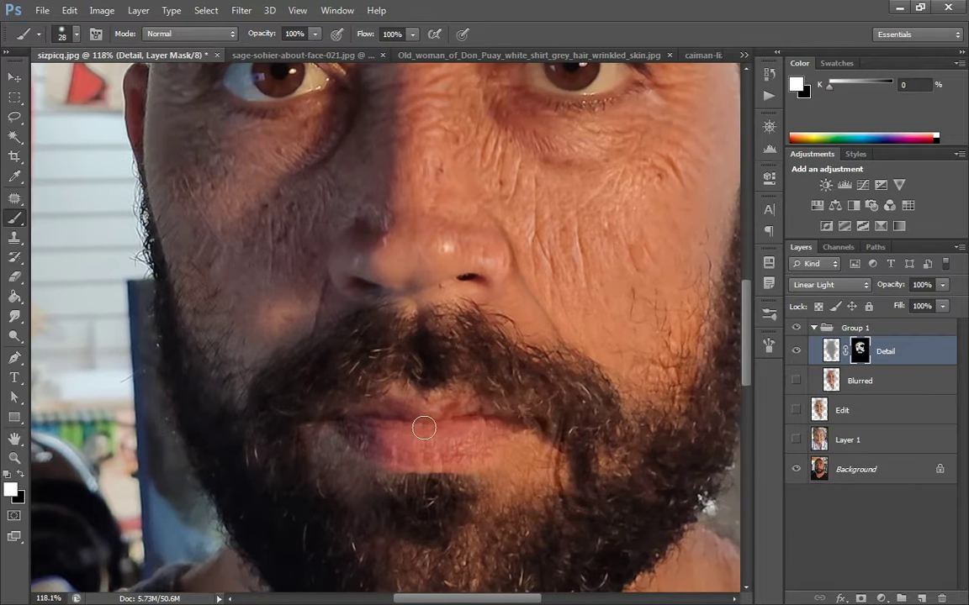
key("x")
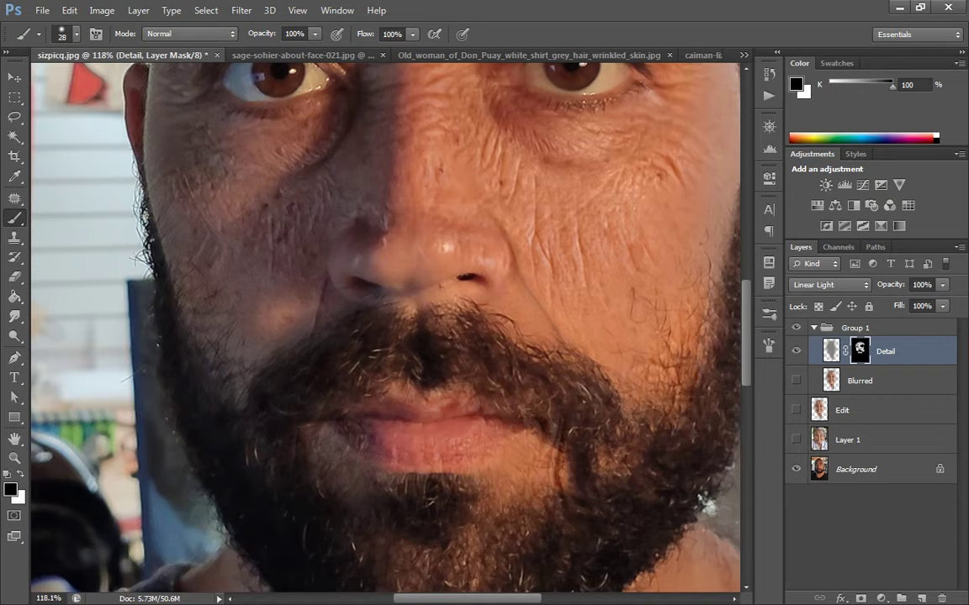
Rework the Detail mask beside the lit corner of the mouth, revealing a wrinkle crease in the beard with a 72-pixel white brush.
left_click_drag(640, 317, 588, 380)
key("x")
left_click_drag(511, 498, 509, 565)
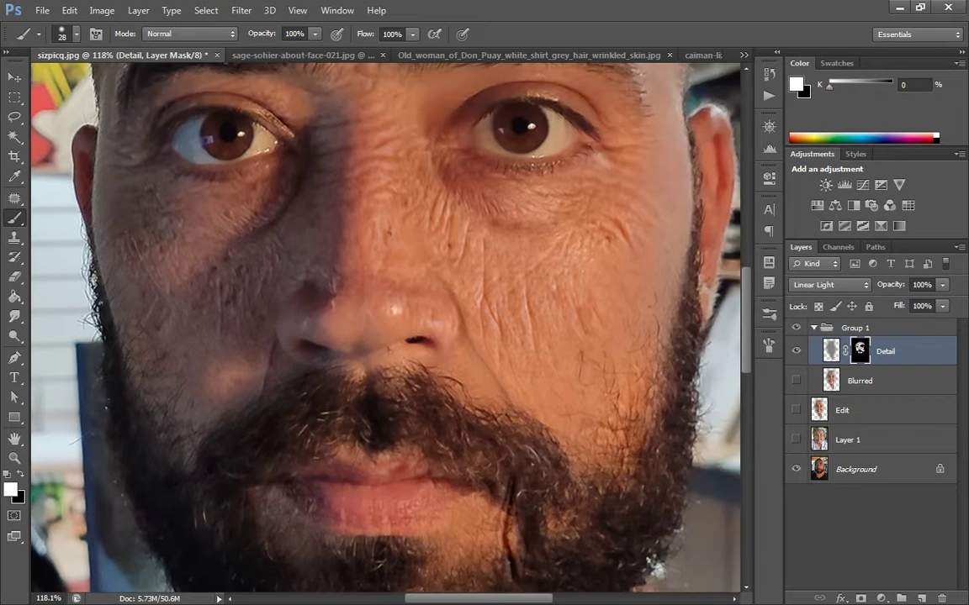
left_click_drag(595, 418, 647, 314)
key("ctrl+z")
right_click(578, 413, "alt")
key("x")
left_click_drag(562, 402, 559, 448)
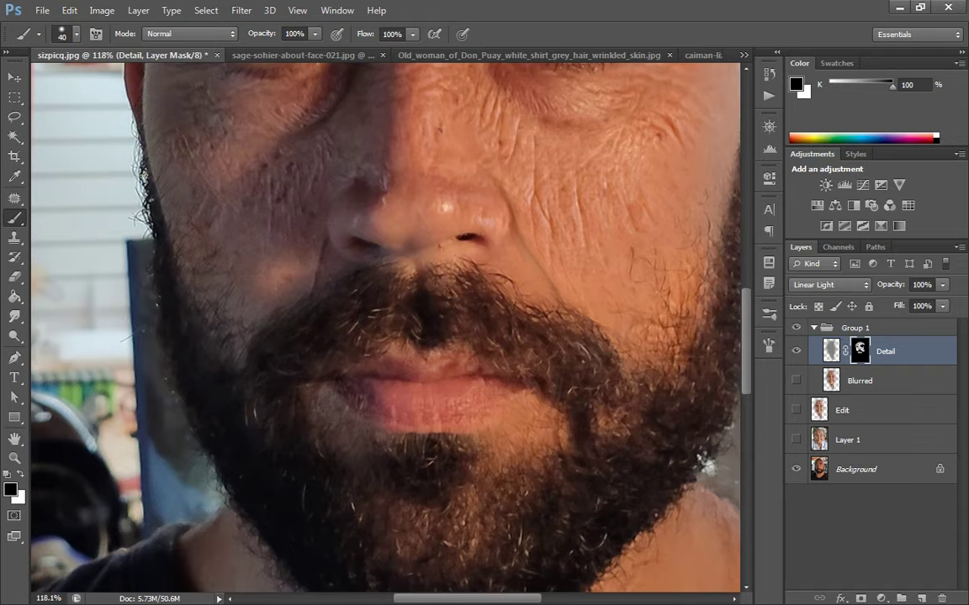
key("x")
right_click(562, 340, "alt")
left_click_drag(570, 343, 576, 395)
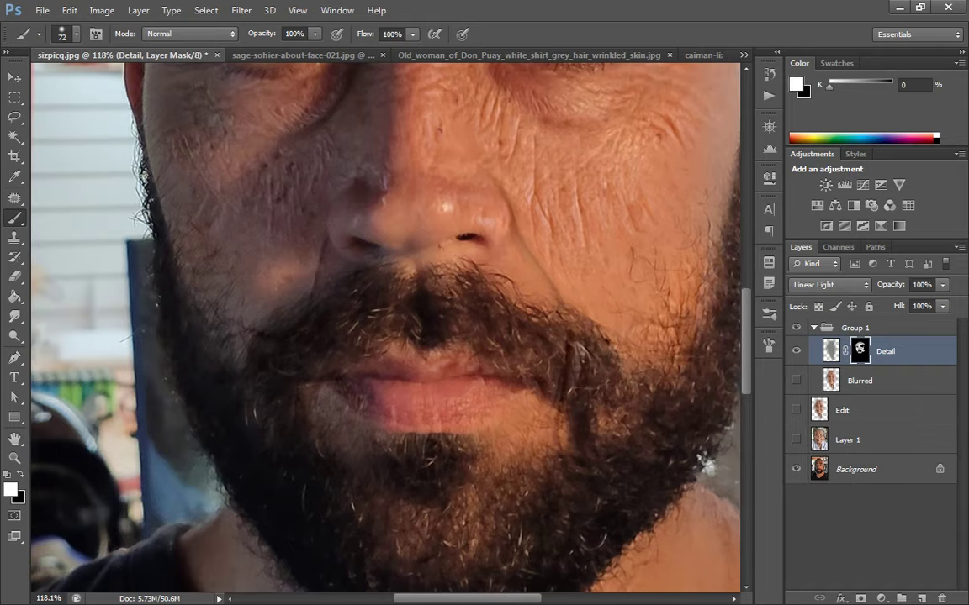
Paint white on the Detail mask to add wrinkles around the inner corner of the brightly lit eye.
left_click_drag(404, 252, 526, 396)
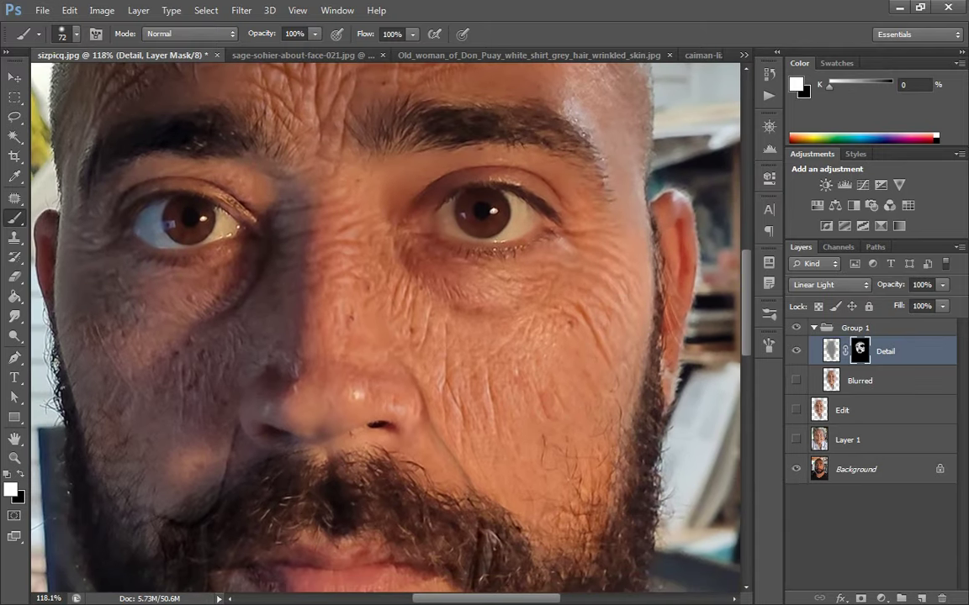
left_click_drag(655, 223, 659, 395)
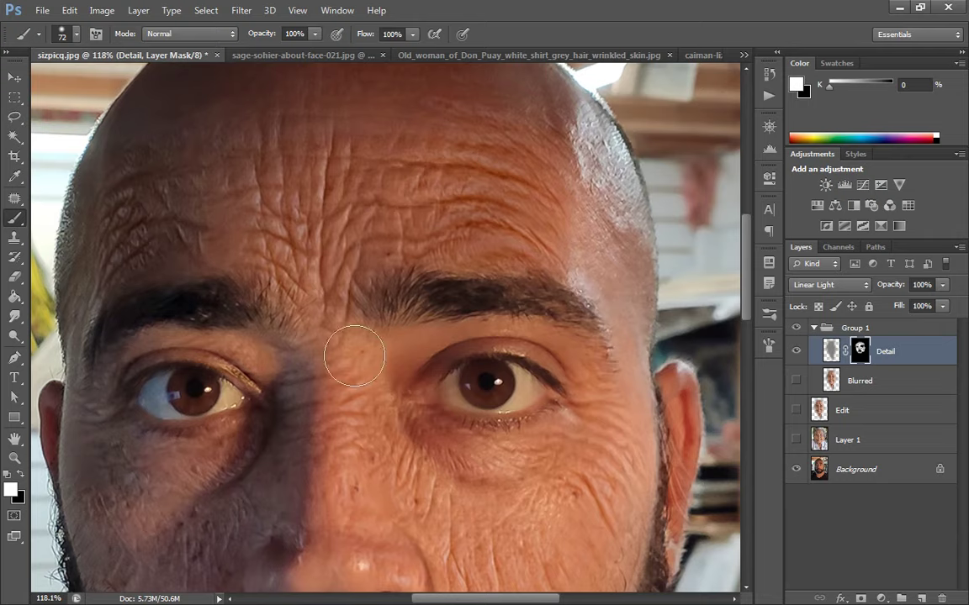
left_click_drag(398, 345, 401, 386)
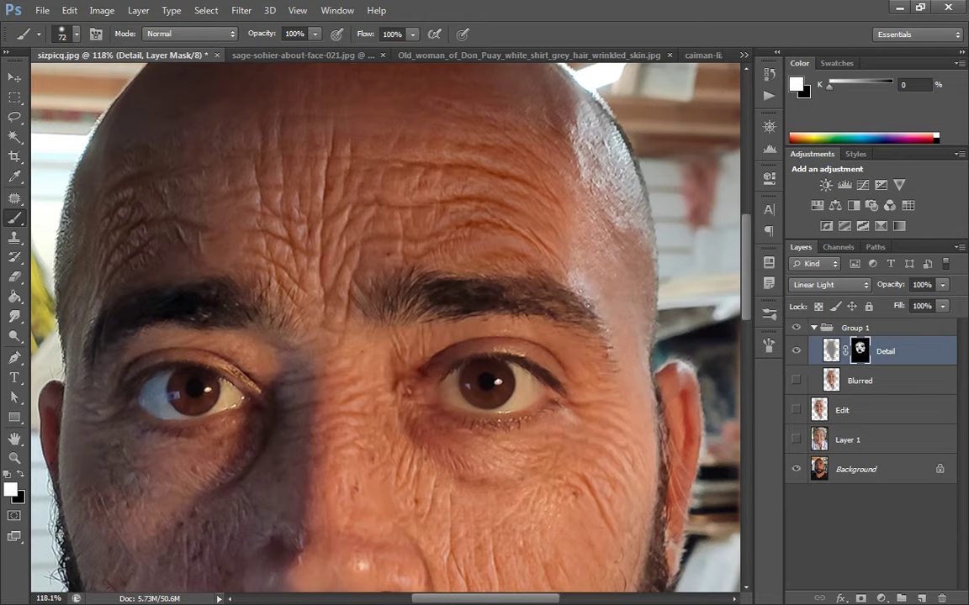
Enlarge the brush to 155 pixels and toggle the Detail layer to compare the whole portrait with and without wrinkles.
key("z")
mouse_move(627, 447)
left_mouse_down()
mouse_move(625, 456)
mouse_move(613, 398)
mouse_move(666, 251)
mouse_move(573, 352)
left_mouse_up()
key("h")
key("b")
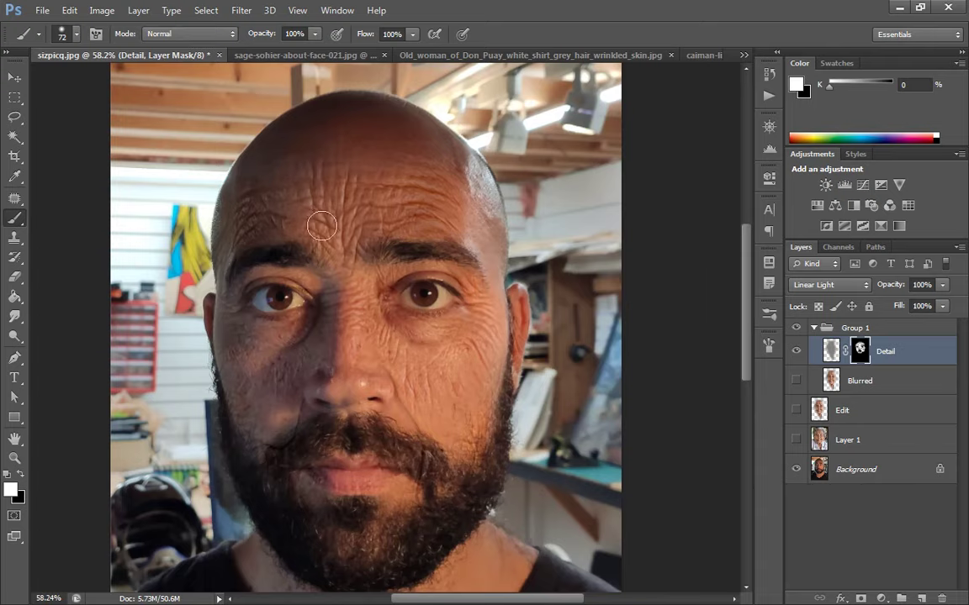
left_click_drag(200, 380, 268, 379)
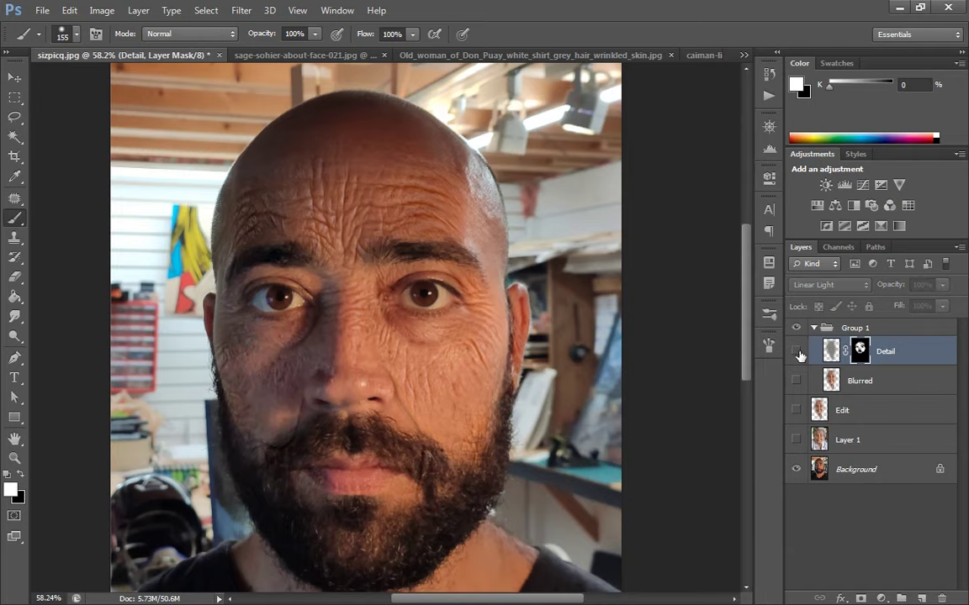
key("x")
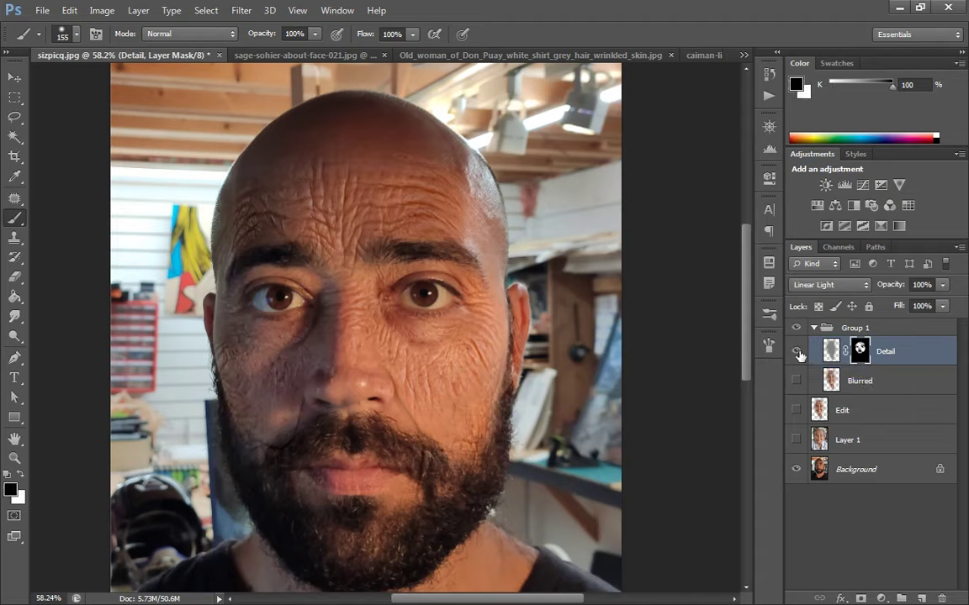
key("x")
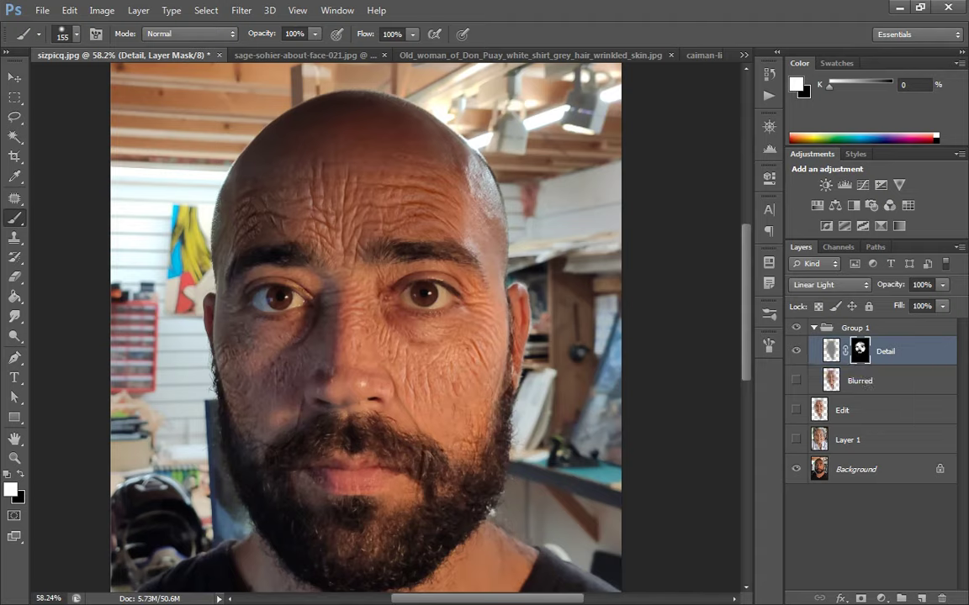
Show the Blurred layer and give it a layer mask inverted to black.
left_click(837, 381)
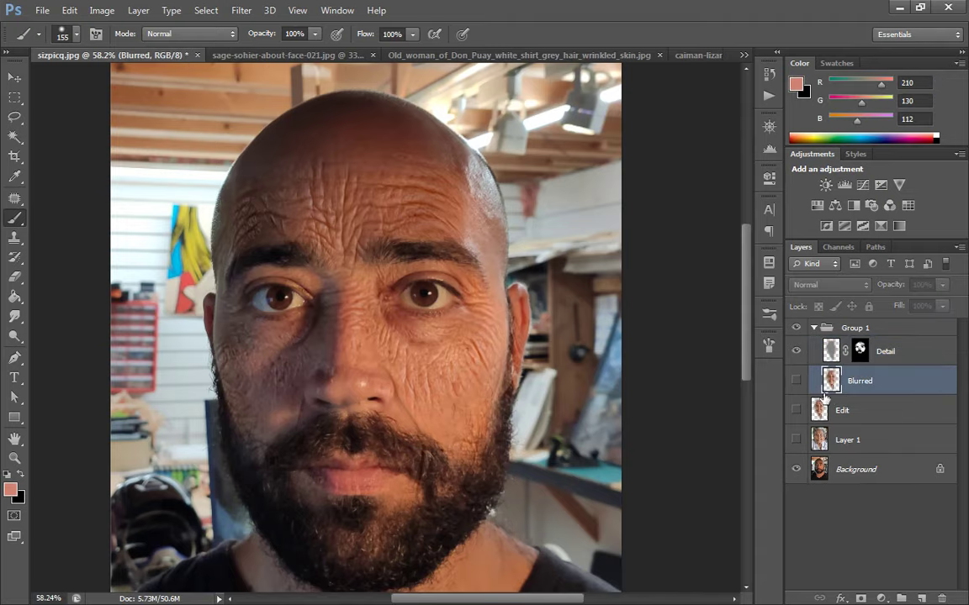
left_click(795, 381)
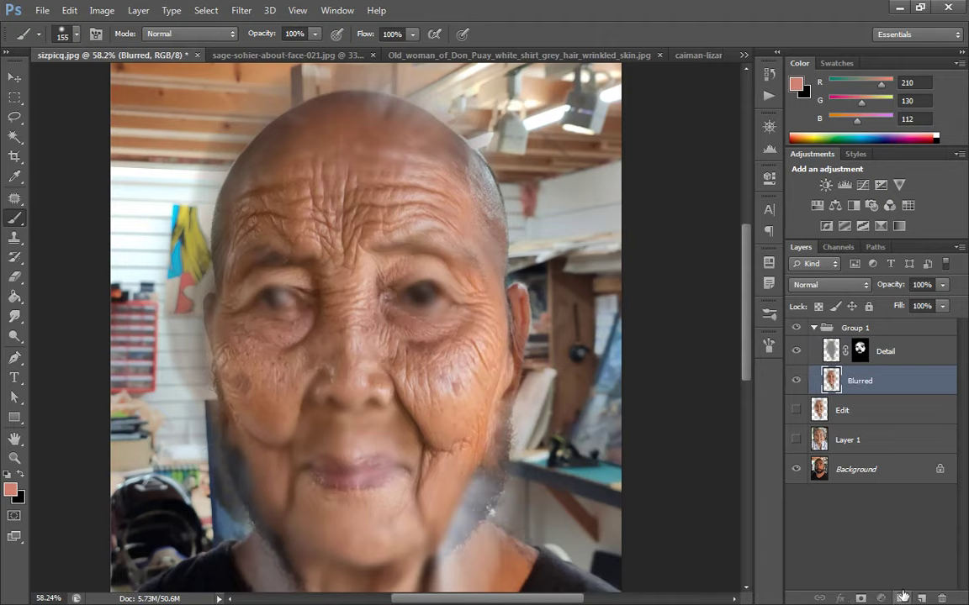
left_click(861, 599)
key("ctrl+i")
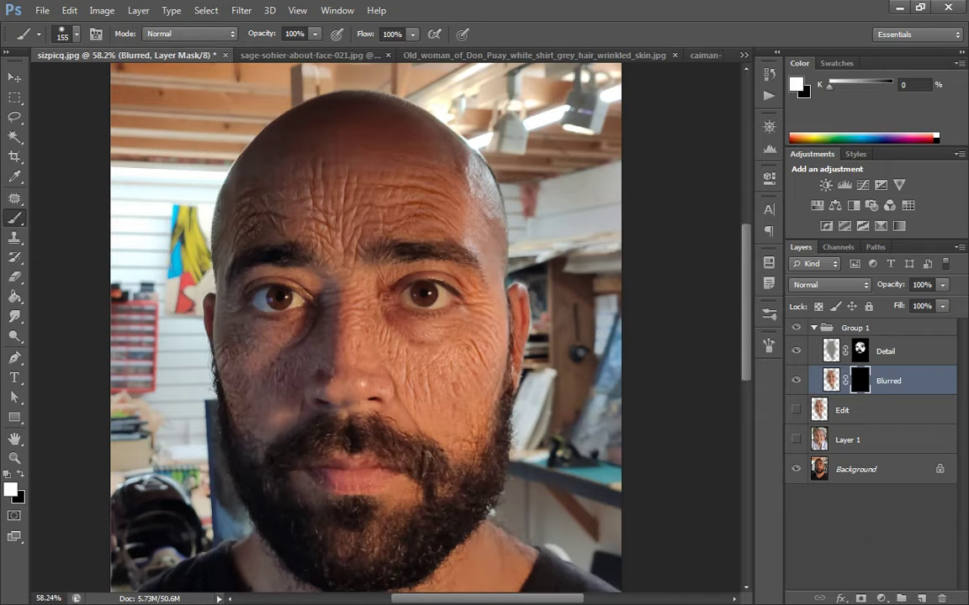
Paint white on the Blurred mask with a 155-pixel brush to blend the woman's skin tones into the lit cheek.
left_click_drag(375, 337, 408, 322)
key("ctrl+z")
left_click_drag(420, 359, 460, 368)
left_click_drag(399, 400, 403, 425)
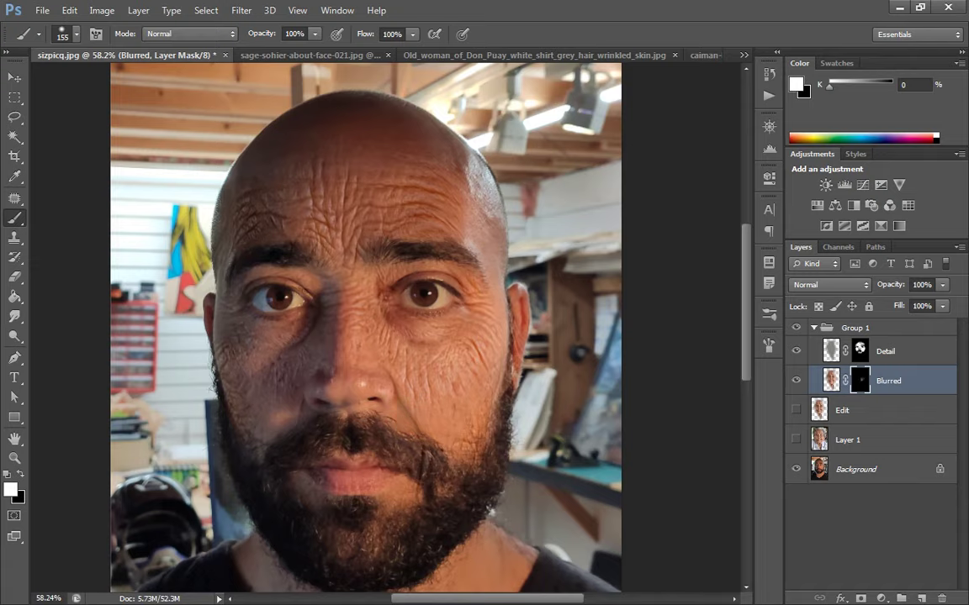
Paint white on the Blurred mask with a 141-pixel brush to blend the woman's skin tones into the shaded cheek and eye area.
left_click_drag(270, 375, 266, 399)
key("ctrl+z")
right_click(293, 368, "alt")
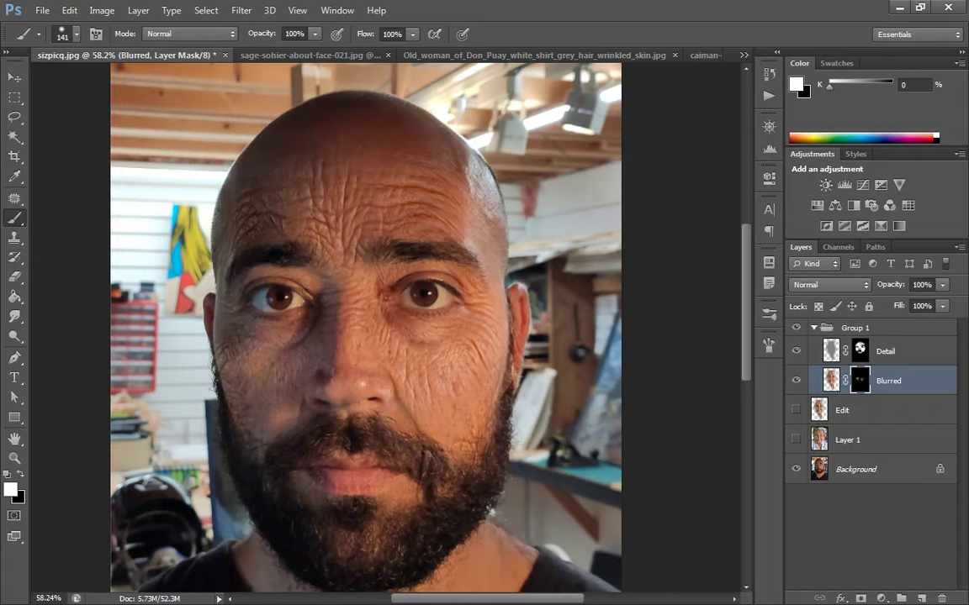
left_click_drag(271, 354, 242, 325)
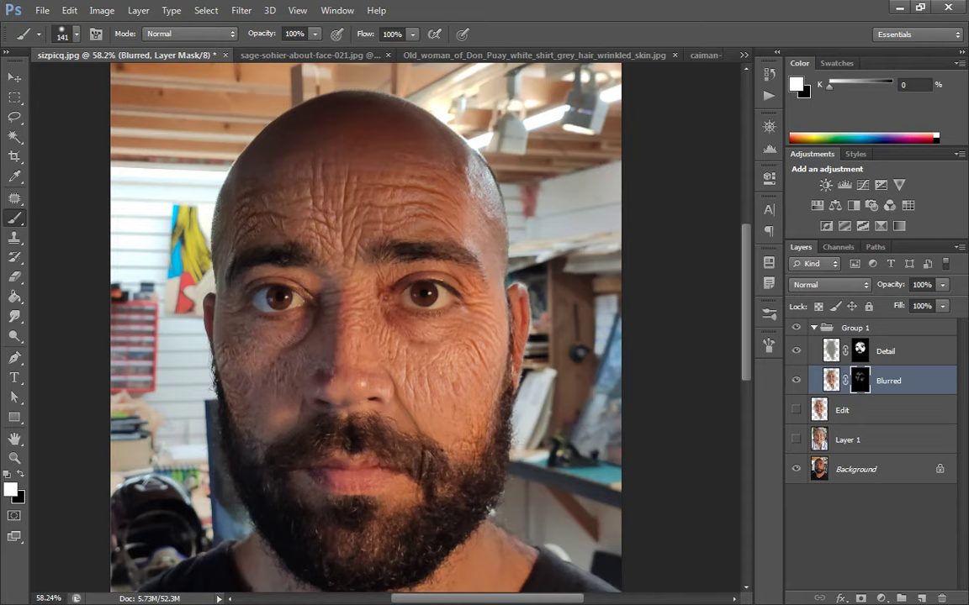
Touch up the lit cheek in black on the Blurred mask and hide Group 1 to compare with the original portrait.
key("alt+bracketright")
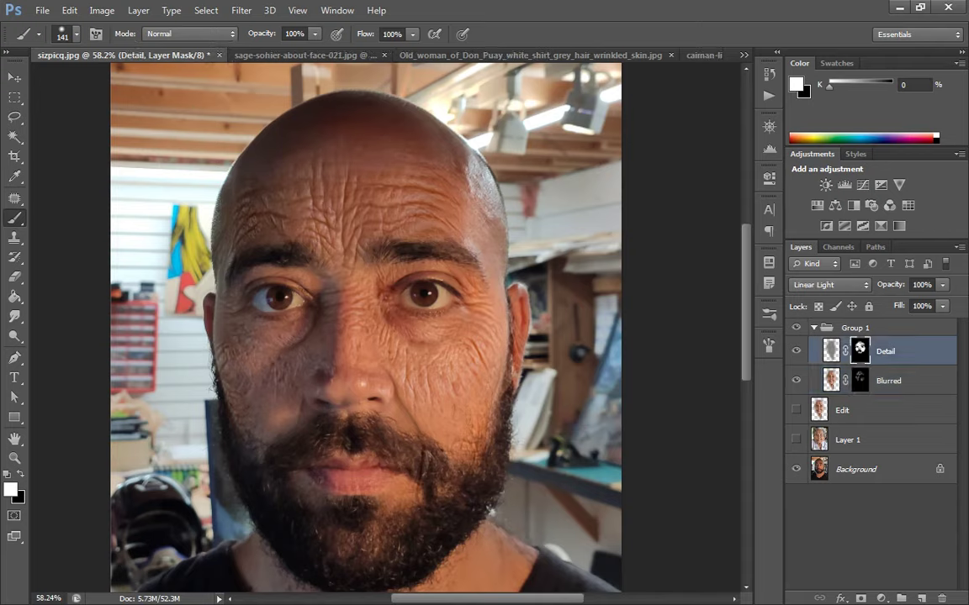
key("x")
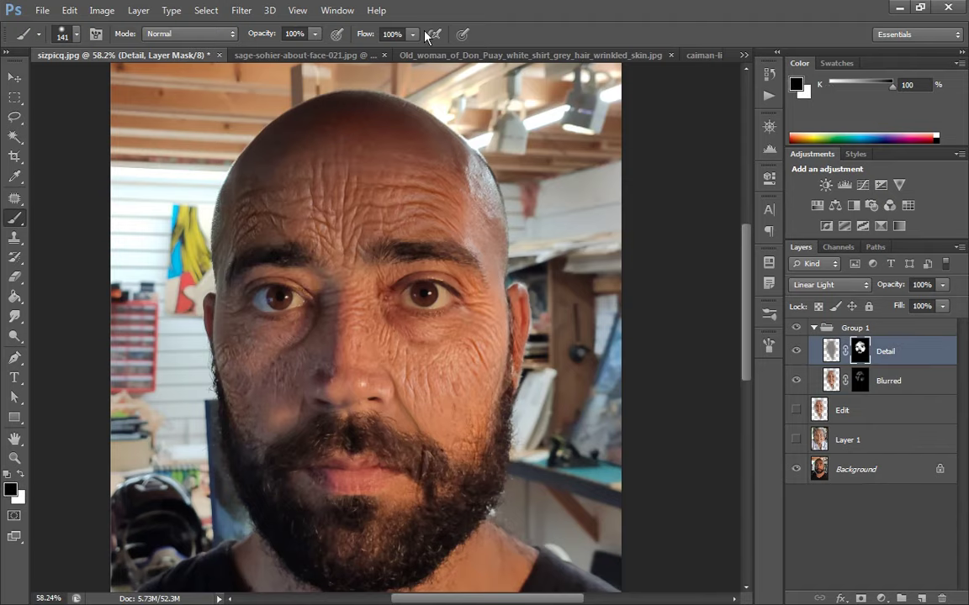
right_click(859, 381)
left_click(433, 380)
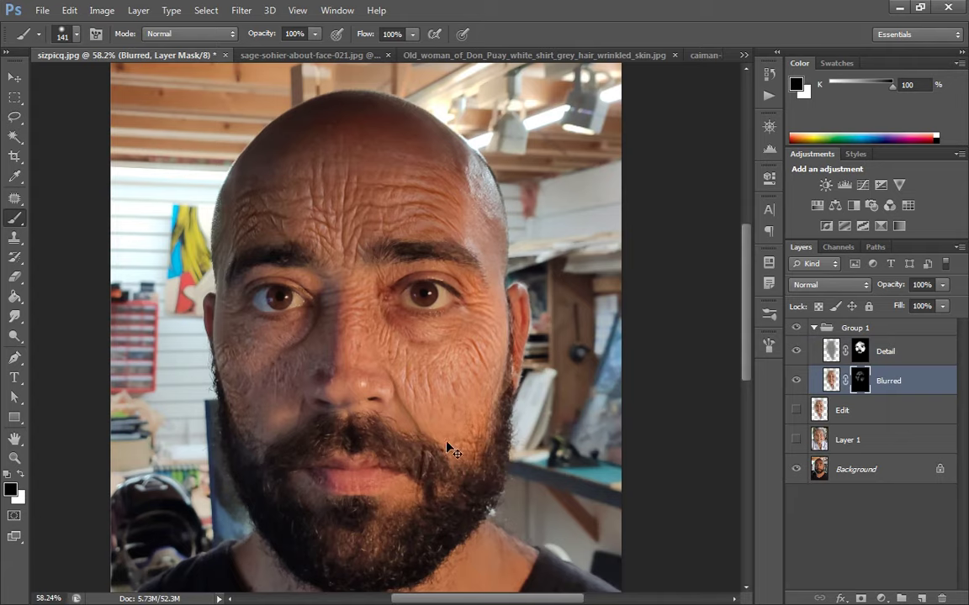
key("x")
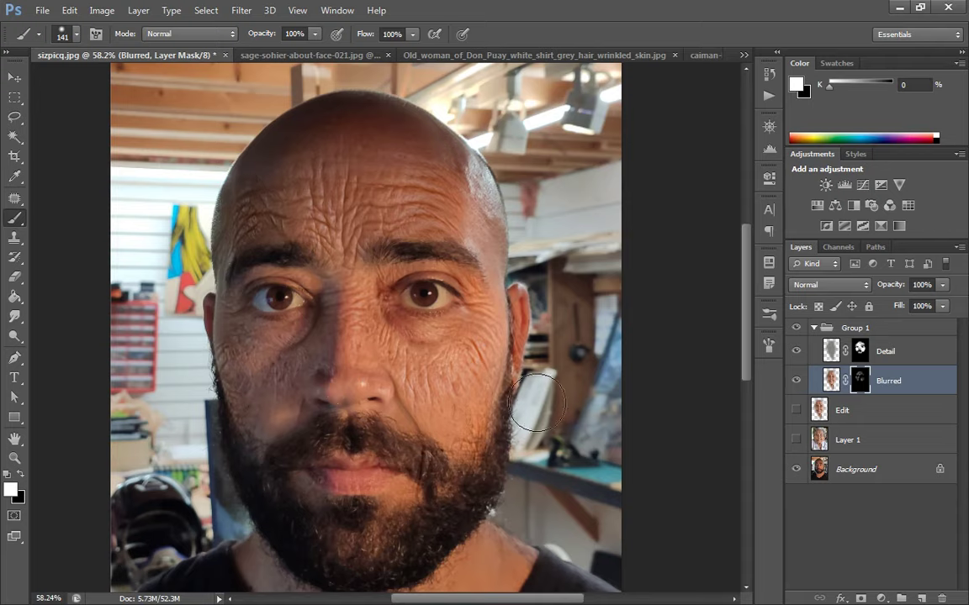
left_click(797, 328)
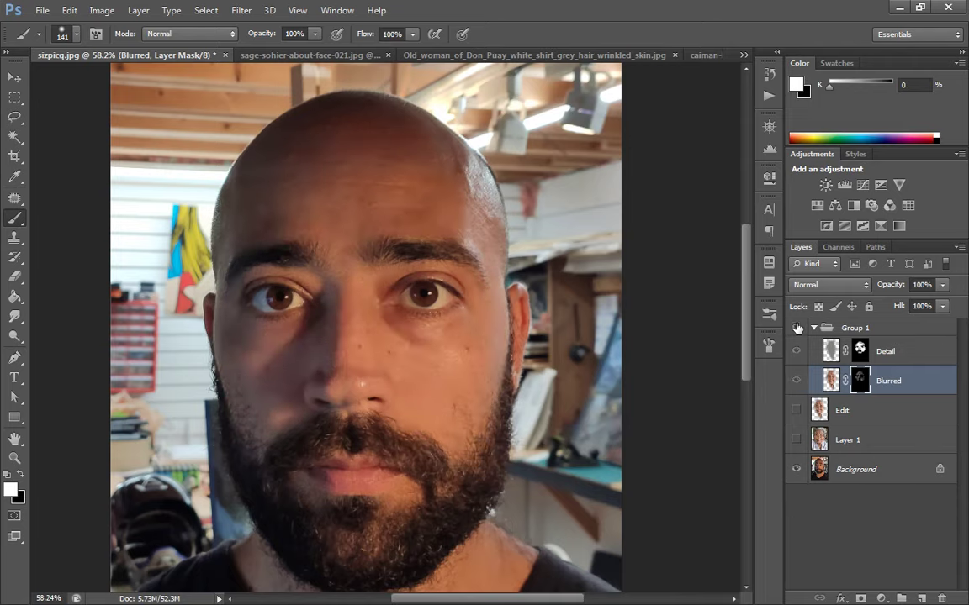
Show Group 1 again and toggle its visibility to compare the aged face with the original portrait.
left_click(797, 327)
key("z")
left_click(455, 342, "alt")
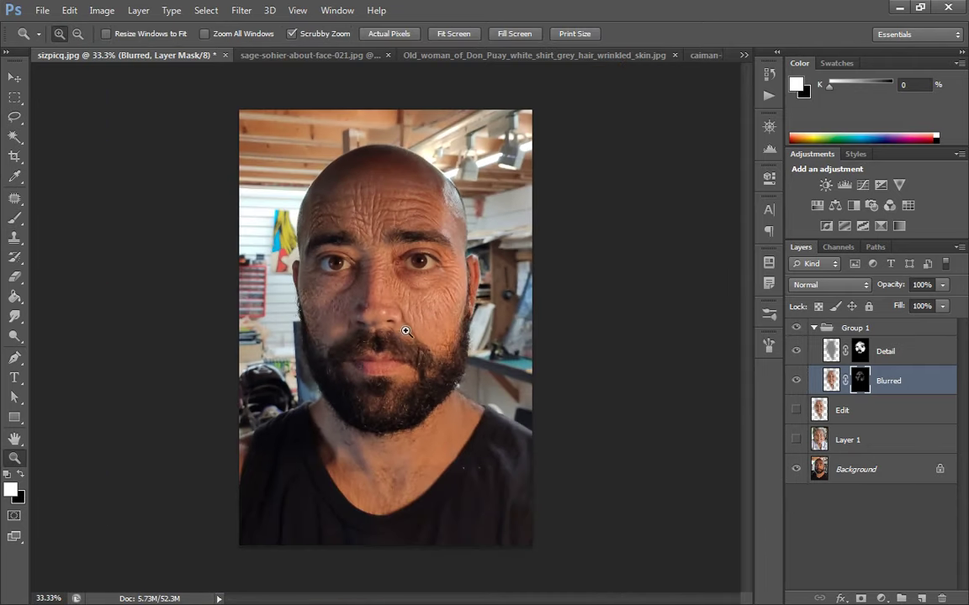
left_click(405, 331)
left_click(796, 327)
left_click(796, 328)
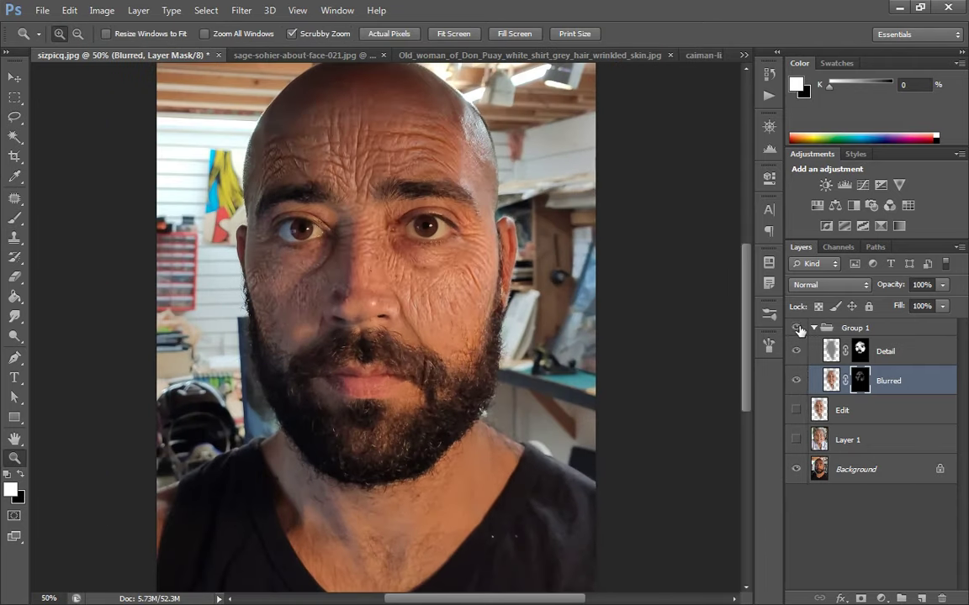
In the old woman's image, discard the existing selection and lasso around her head and neck.
left_click(288, 50)
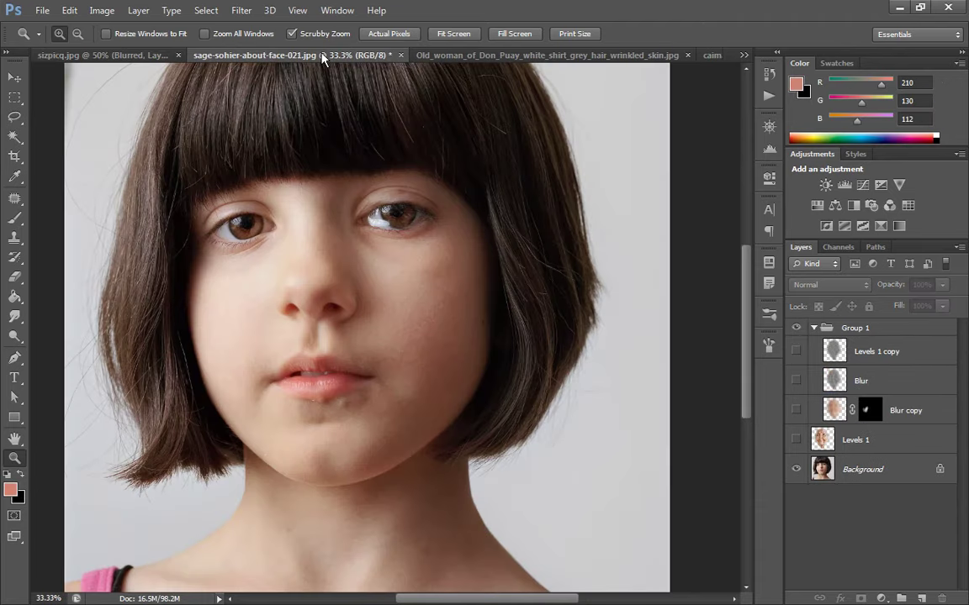
left_click(482, 276, "alt")
left_click(444, 285)
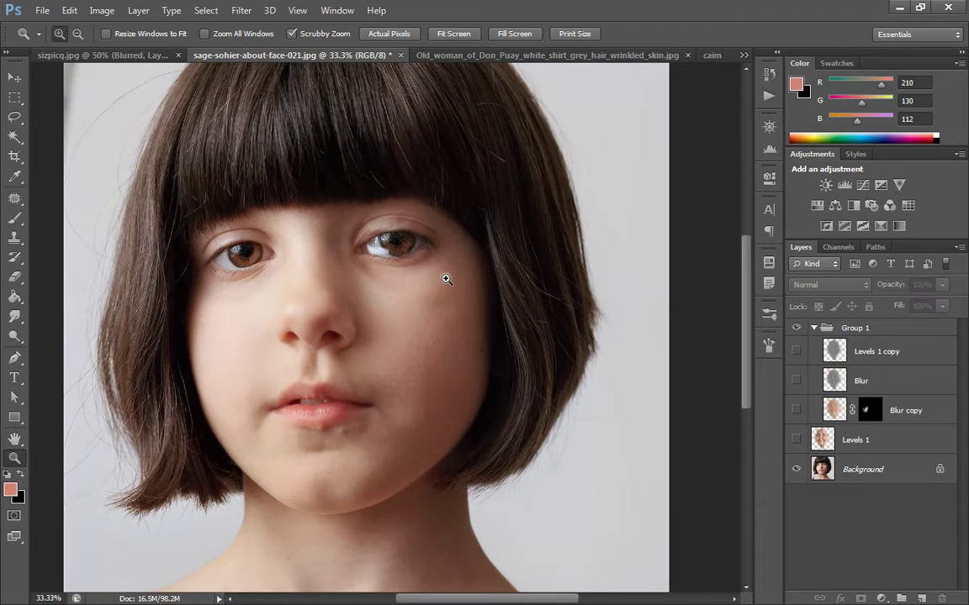
left_click(481, 55)
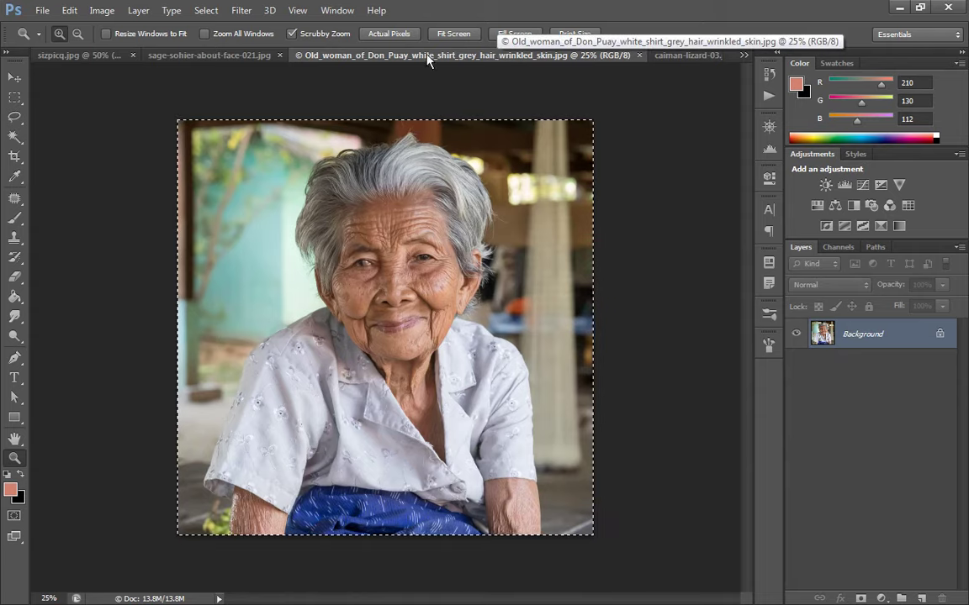
key("b")
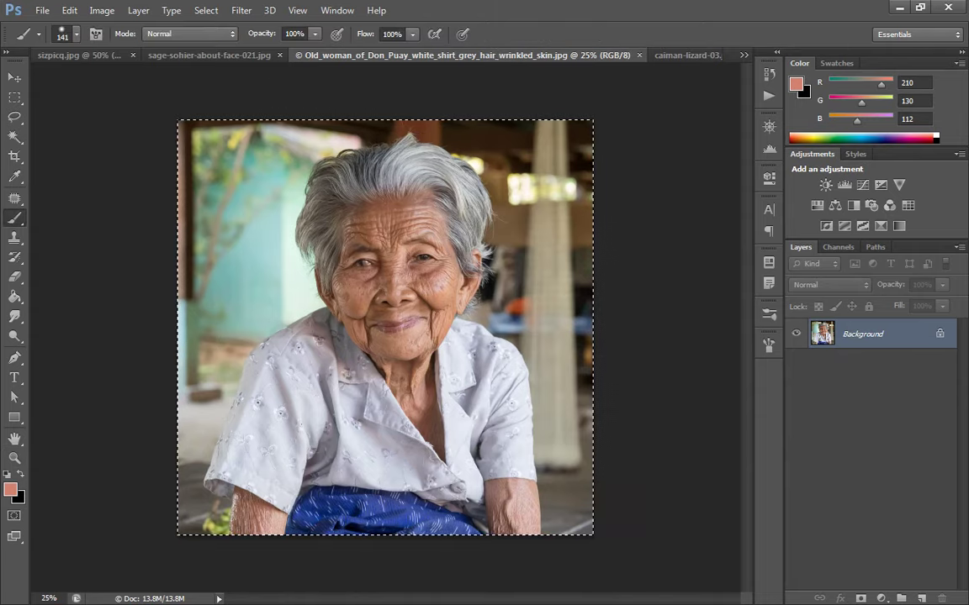
key("l")
left_click(655, 285)
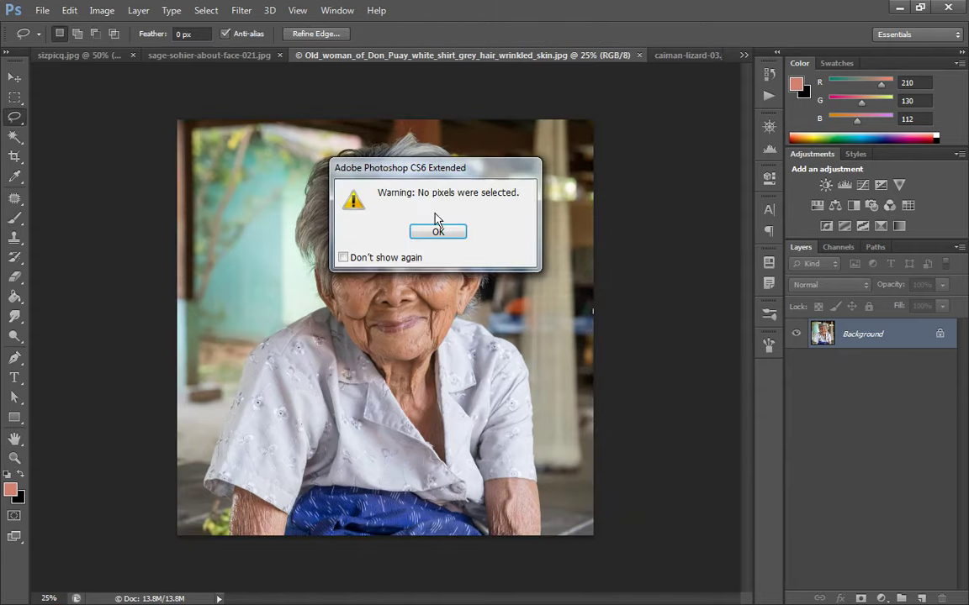
left_click(437, 231)
left_click_drag(334, 335, 298, 241)
mouse_move(467, 185)
left_mouse_down()
mouse_move(490, 269)
mouse_move(442, 370)
mouse_move(438, 445)
left_mouse_up()
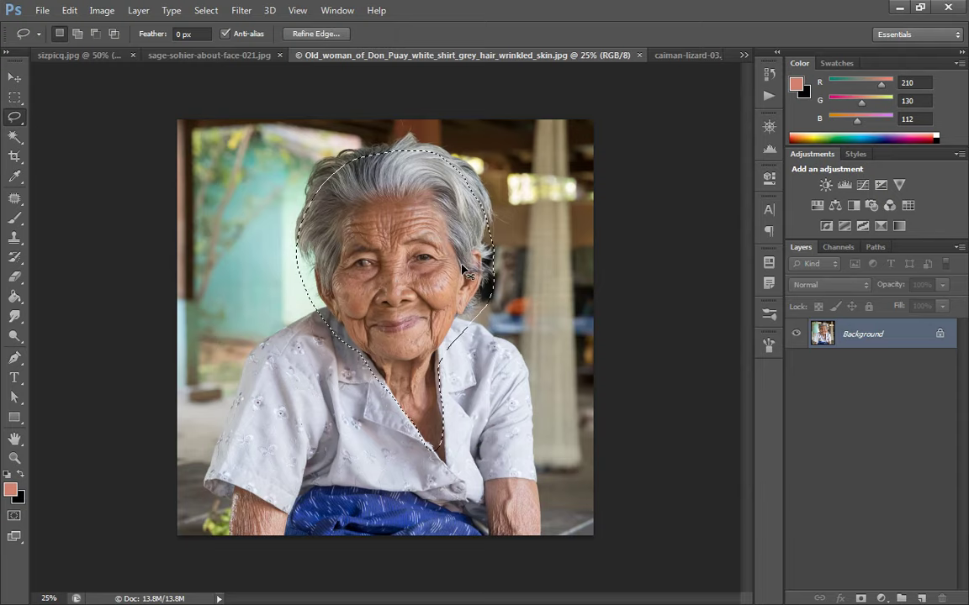
Copy the selected head and paste it in place into the girl's portrait, sage-sohier-about-face-021.jpg.
left_click(246, 57)
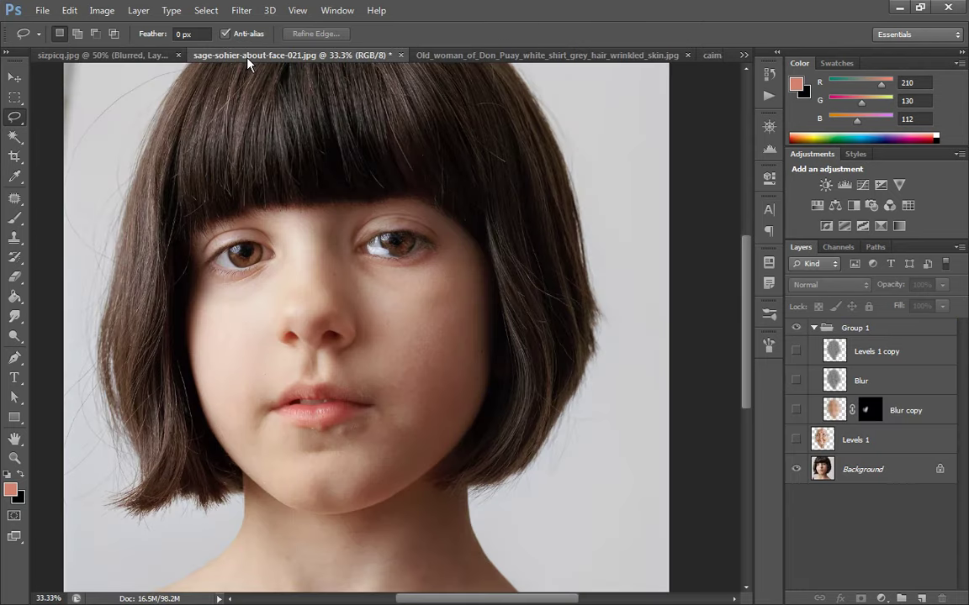
key("ctrl+v")
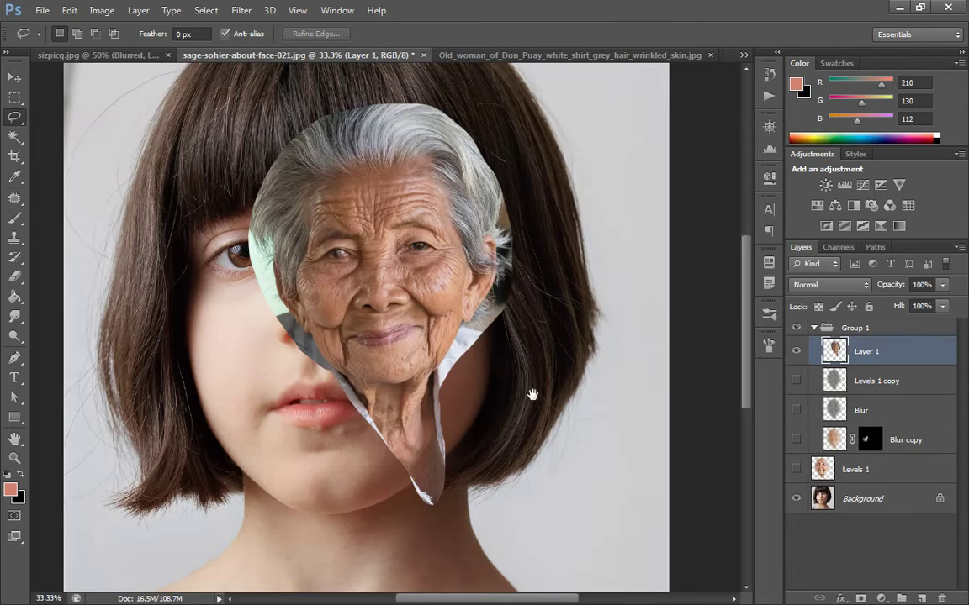
left_click_drag(532, 395, 551, 341)
key("z")
left_click(571, 277, "alt")
left_click(572, 277, "alt")
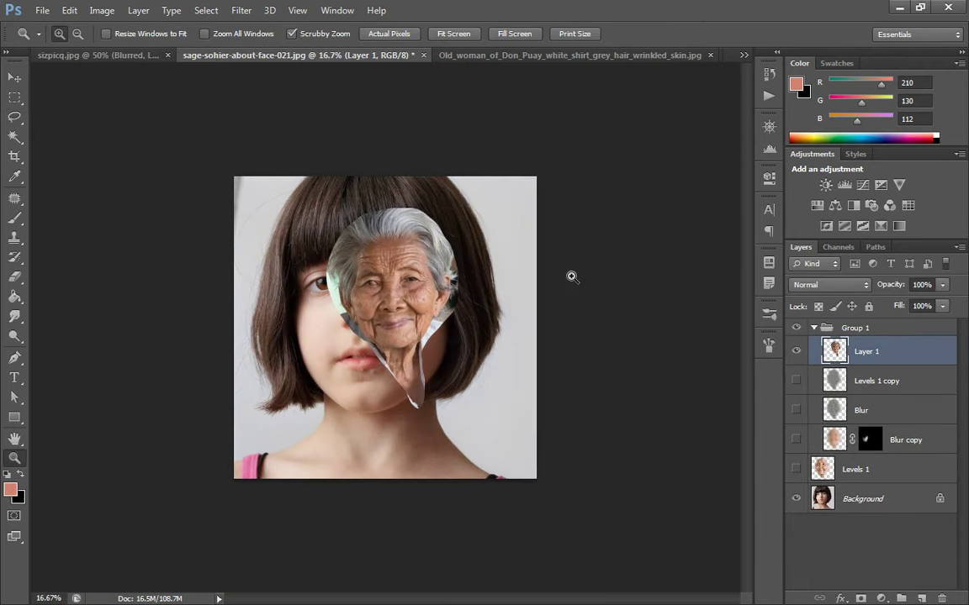
left_click(435, 301)
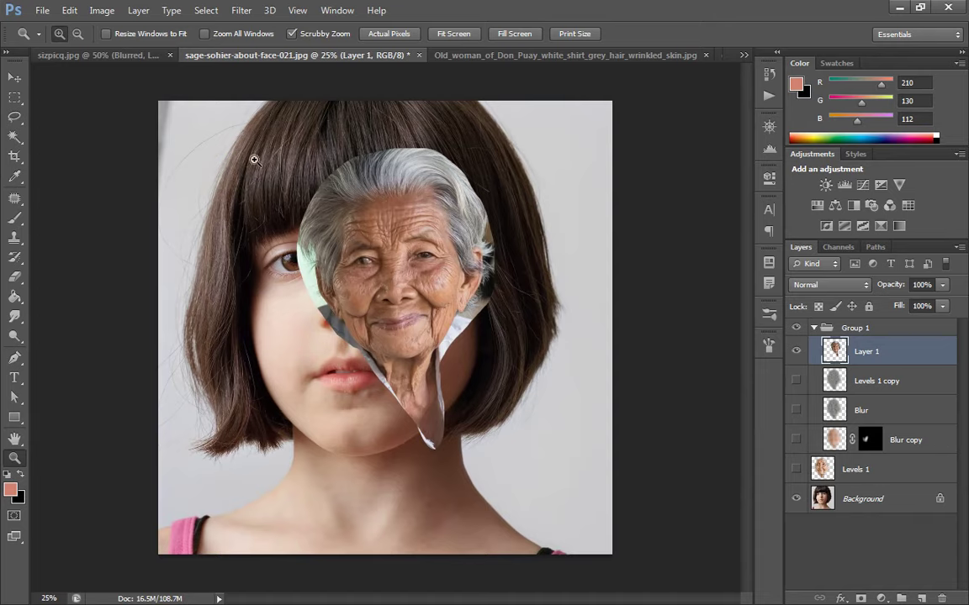
Flip the pasted head horizontally, scale it to about 148% and rotate it to about -6.09°.
left_click(72, 11)
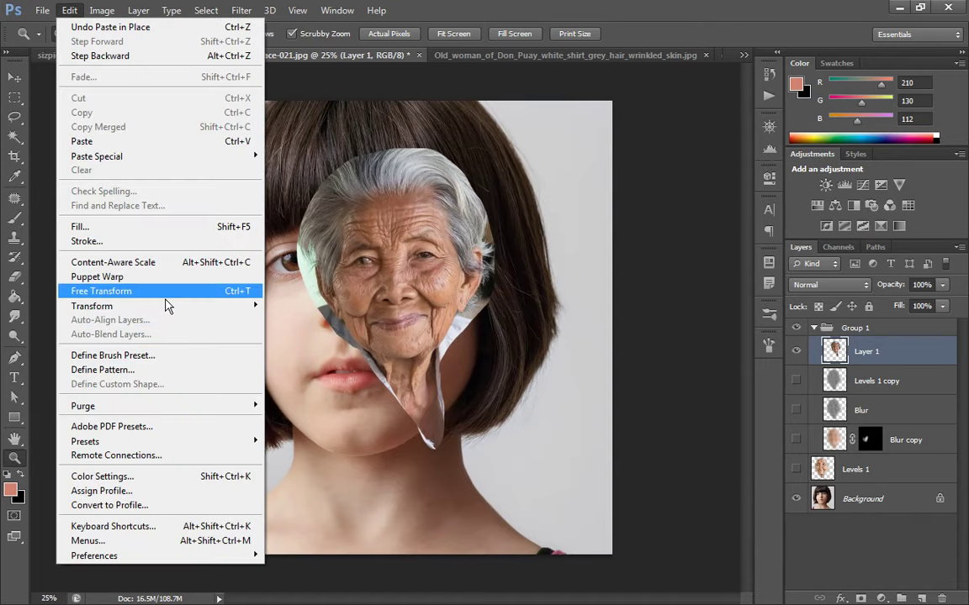
mouse_move(173, 307)
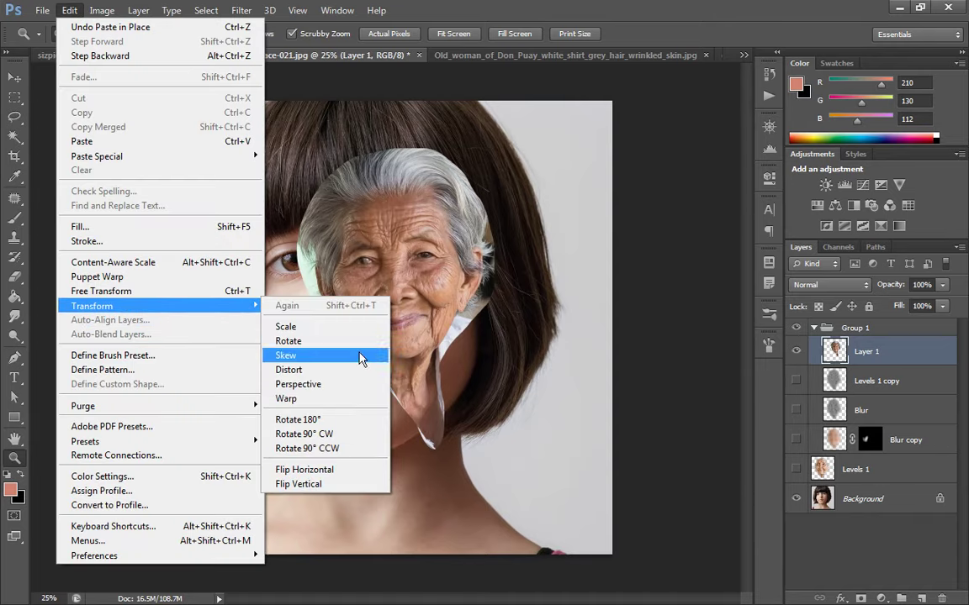
left_click(327, 476)
key("ctrl+t")
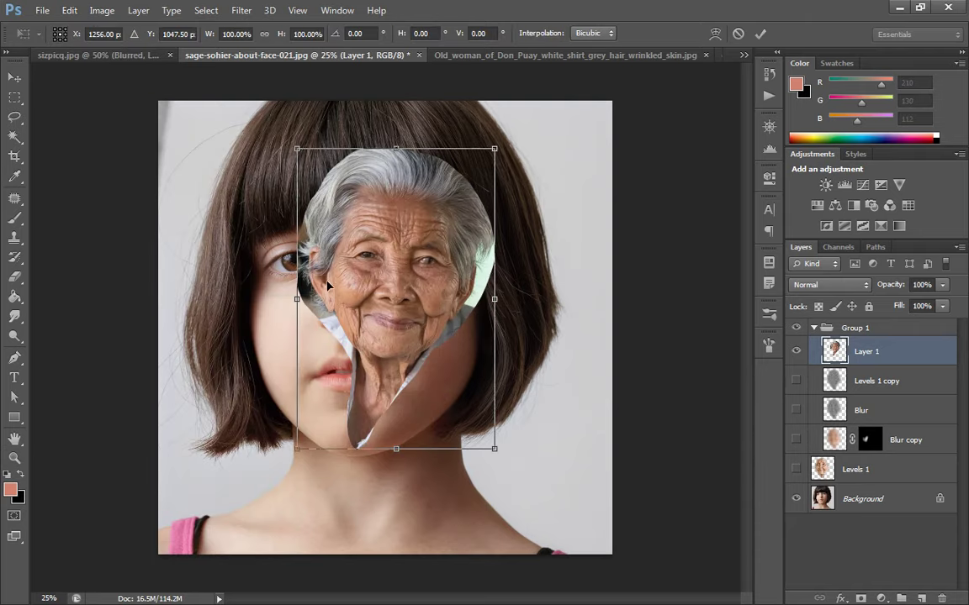
left_click_drag(300, 450, 202, 593)
left_click_drag(619, 247, 610, 217)
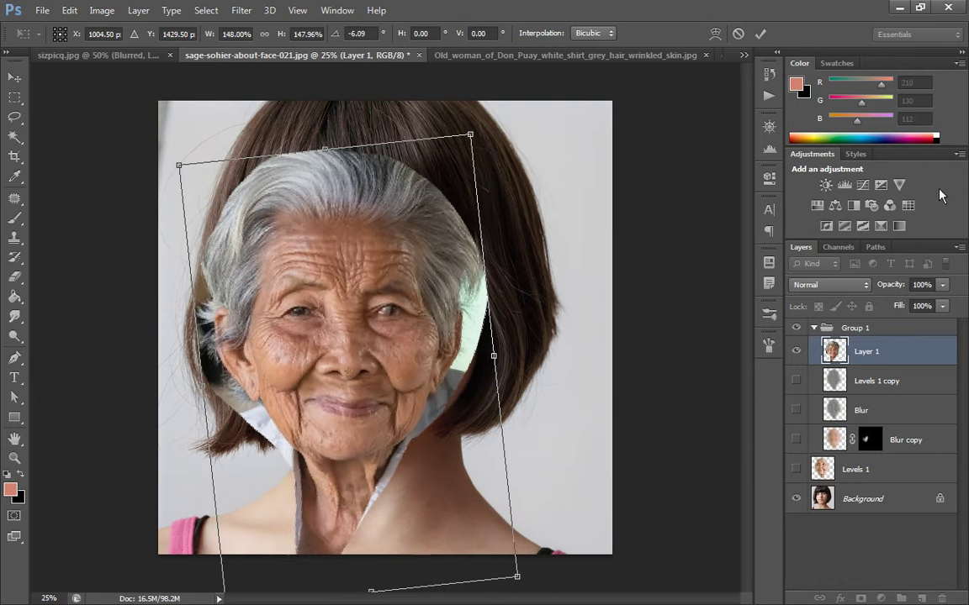
Reduce Layer 1's opacity to 53% and move the woman's face so one eye sits over the girl's matching eye.
left_click(943, 286)
mouse_move(906, 303)
left_mouse_down()
mouse_move(890, 304)
mouse_move(900, 303)
left_mouse_up()
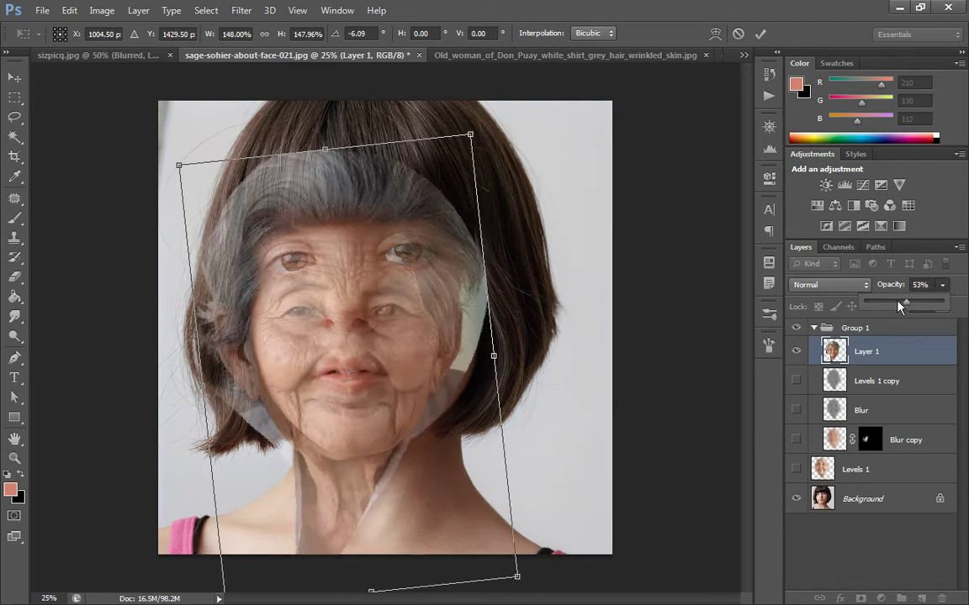
left_click_drag(356, 329, 290, 252)
left_click_drag(504, 523, 579, 572)
key("ctrl+z")
left_click_drag(464, 81, 521, 46)
key("ctrl+z")
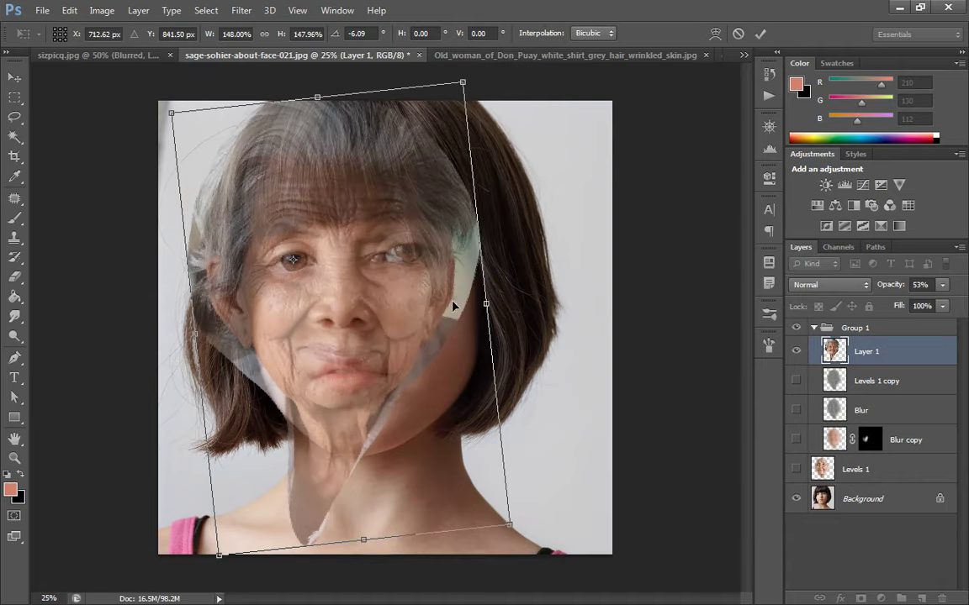
Scale the woman's face to about 182%, rotate it to about -8.26° to match both eyes, and apply the transform.
left_click_drag(517, 311, 537, 315)
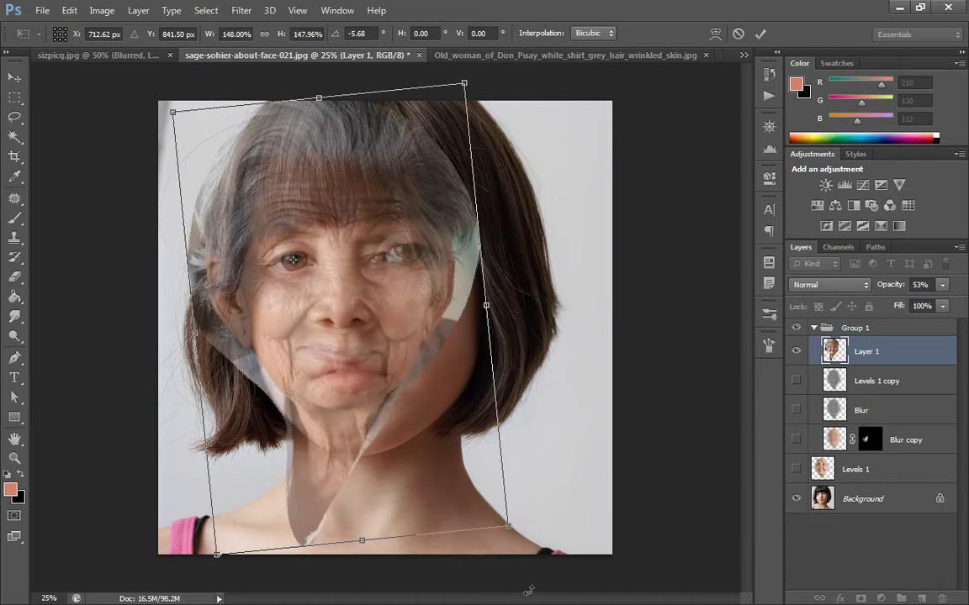
left_click_drag(509, 523, 620, 602)
left_click_drag(468, 397, 444, 356)
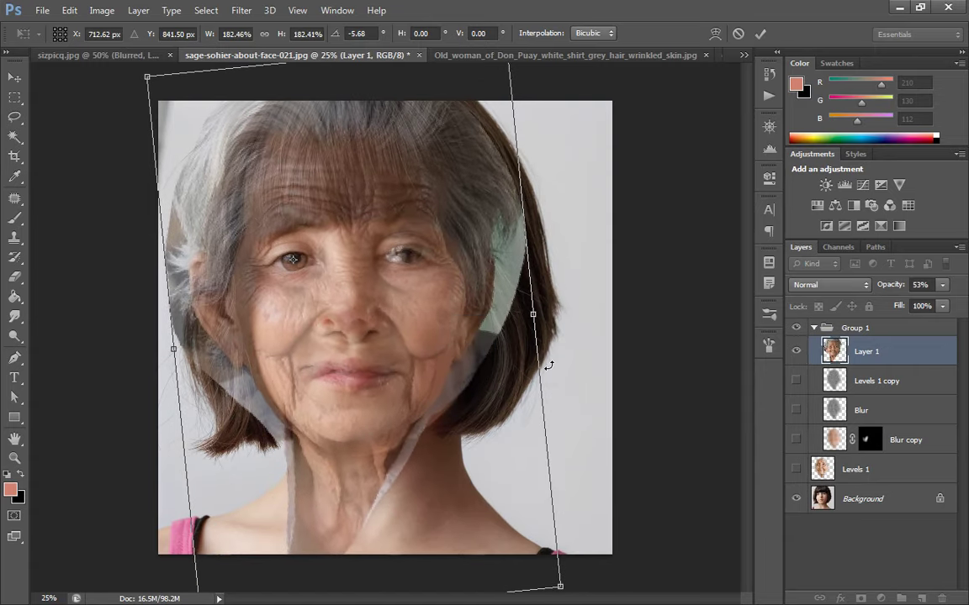
left_click_drag(614, 290, 612, 275)
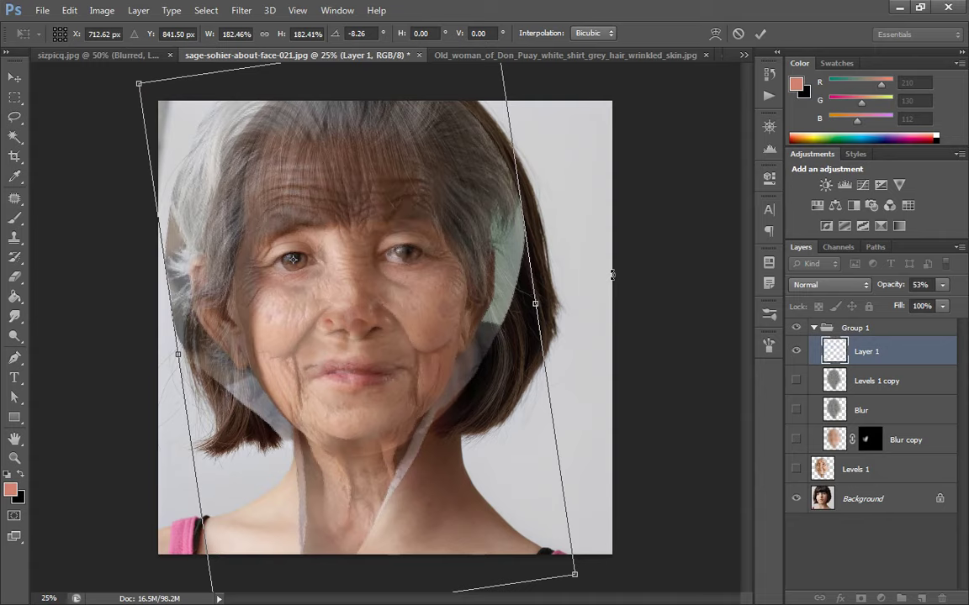
key("Return")
Preview Layer 1 at full opacity, then set its opacity to 63%.
key("z")
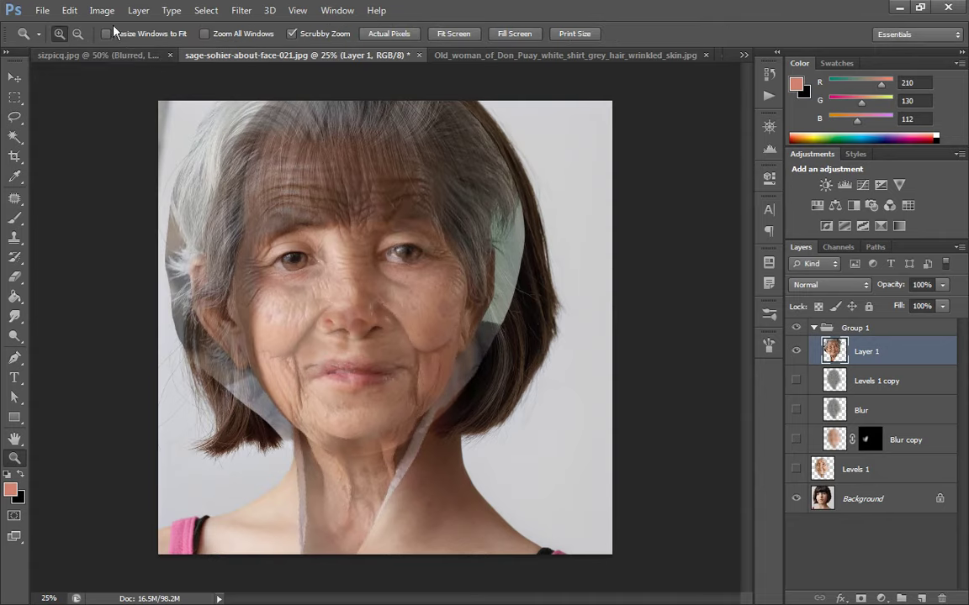
left_click(942, 286)
left_click_drag(937, 304, 956, 306)
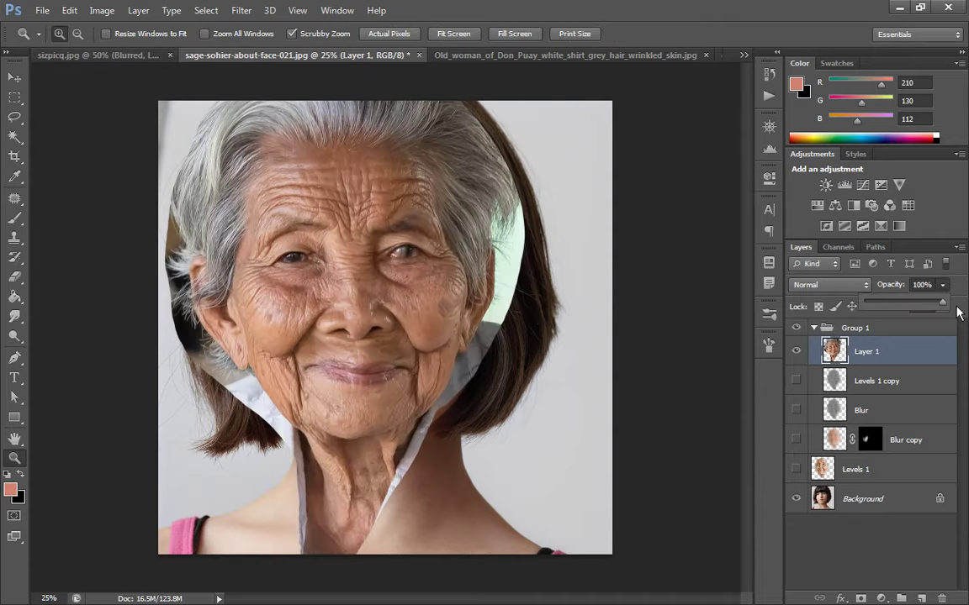
left_click(913, 314)
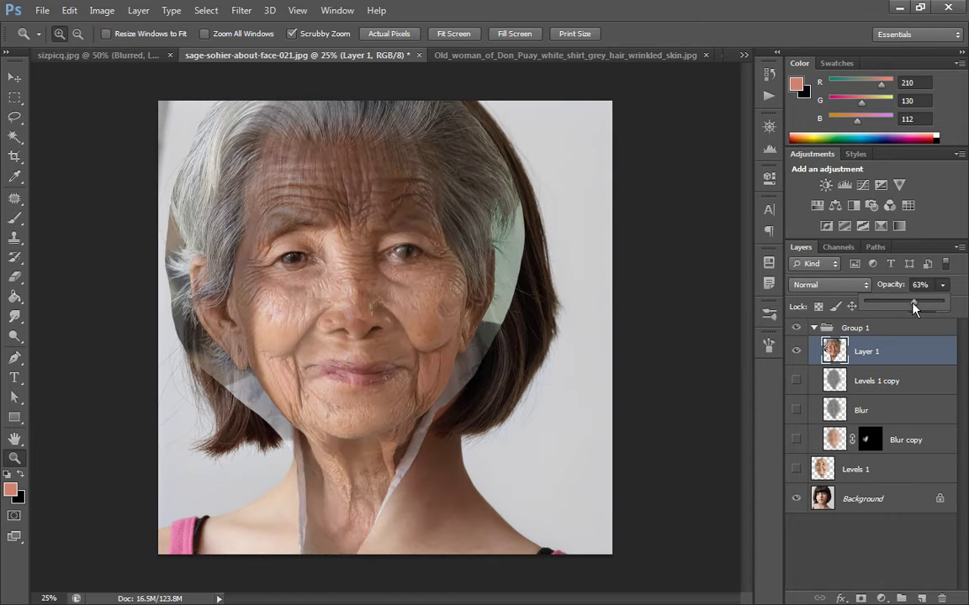
Start a Puppet Warp on Layer 1 and pin the nose, both sides of the forehead and both sides of the jaw.
left_click(69, 10)
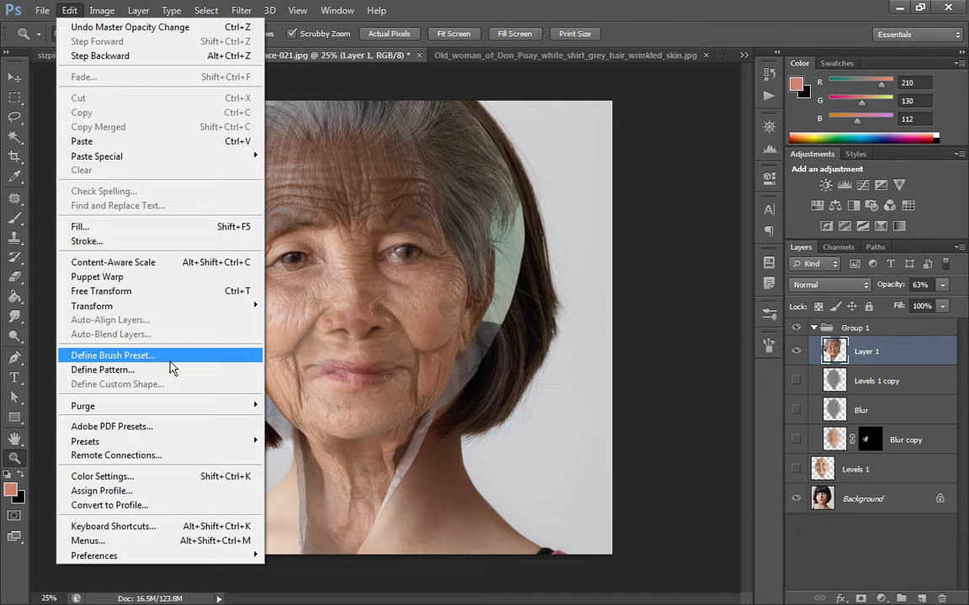
left_click(183, 276)
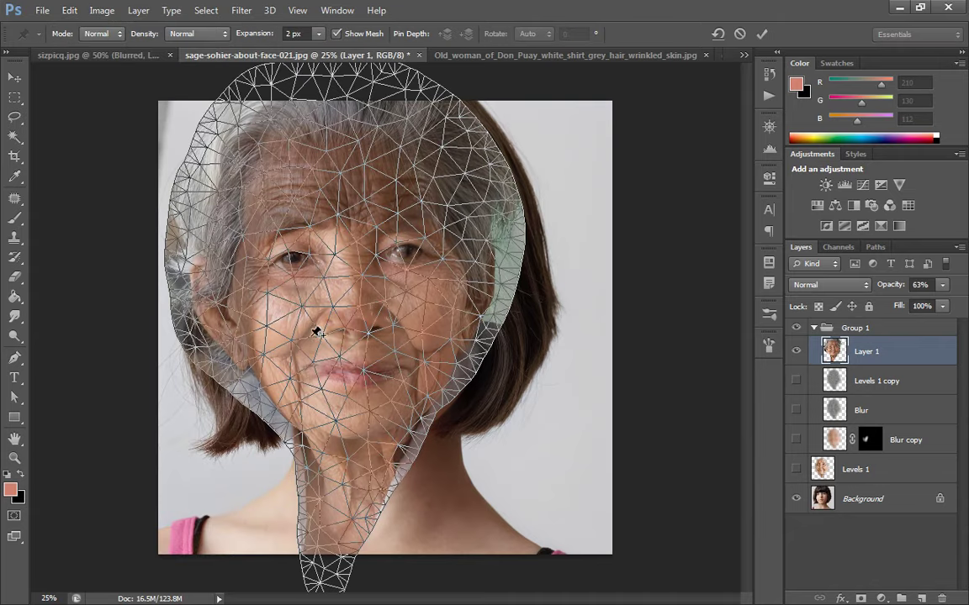
left_click_drag(283, 385, 284, 374)
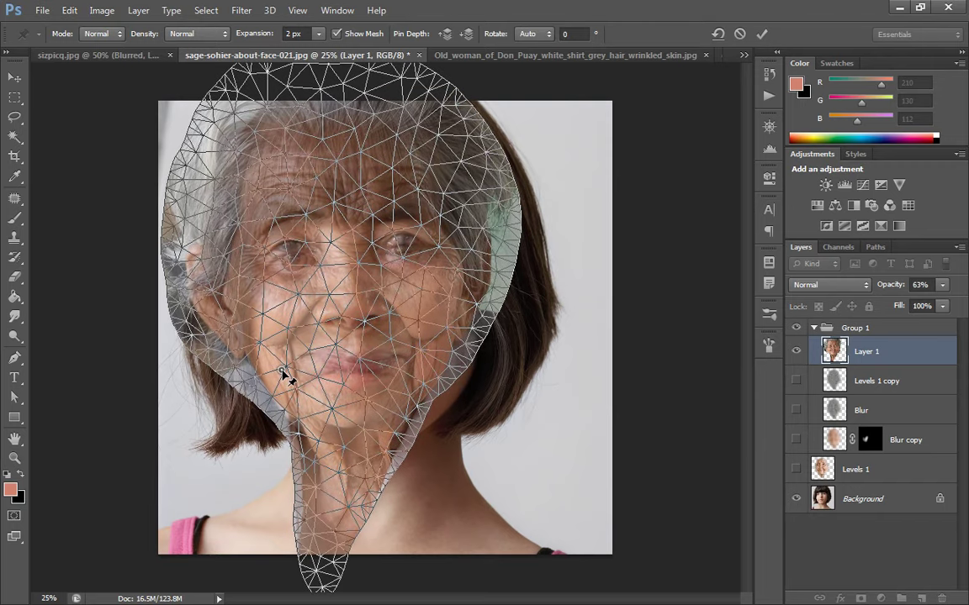
left_click(284, 374, "alt")
left_click(351, 309)
left_click(247, 169)
left_click(418, 169)
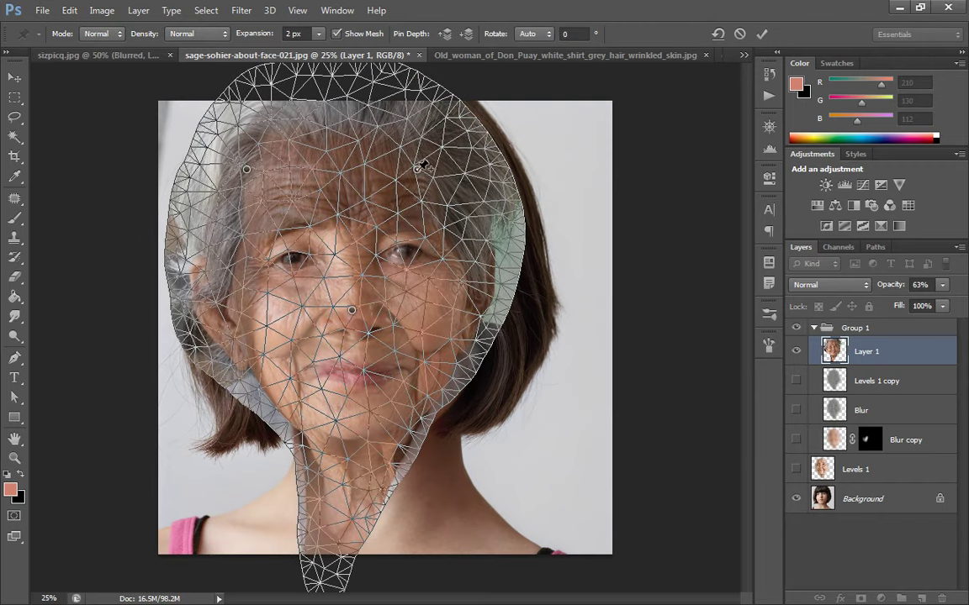
left_click(265, 397)
left_click(445, 386)
Add warp pins on the neck, both sides of the chin and the lips, nudging them to fit the girl's mouth.
left_click_drag(368, 370, 314, 400)
left_click_drag(406, 389, 359, 378)
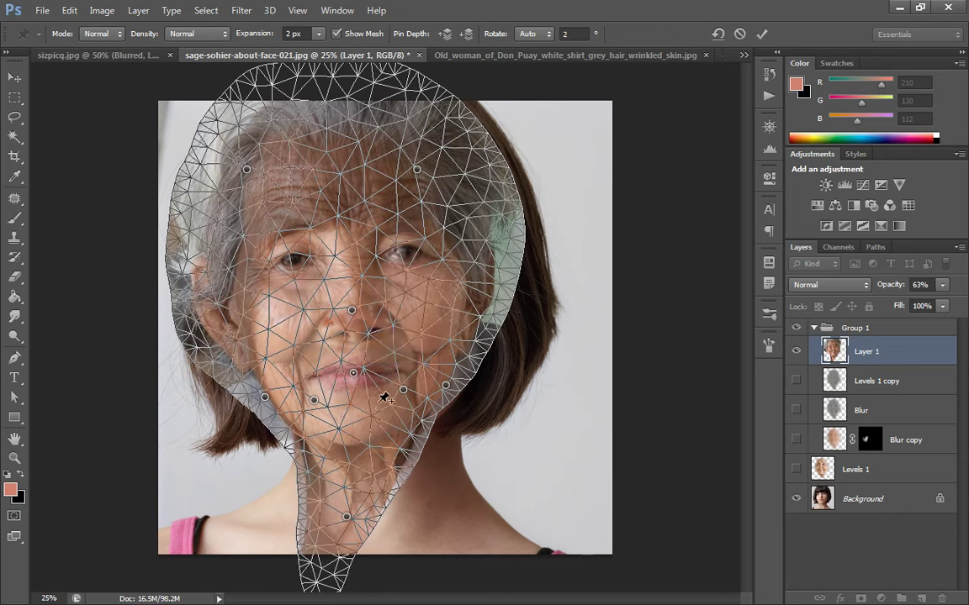
key("ctrl+alt+z")
left_click(484, 232)
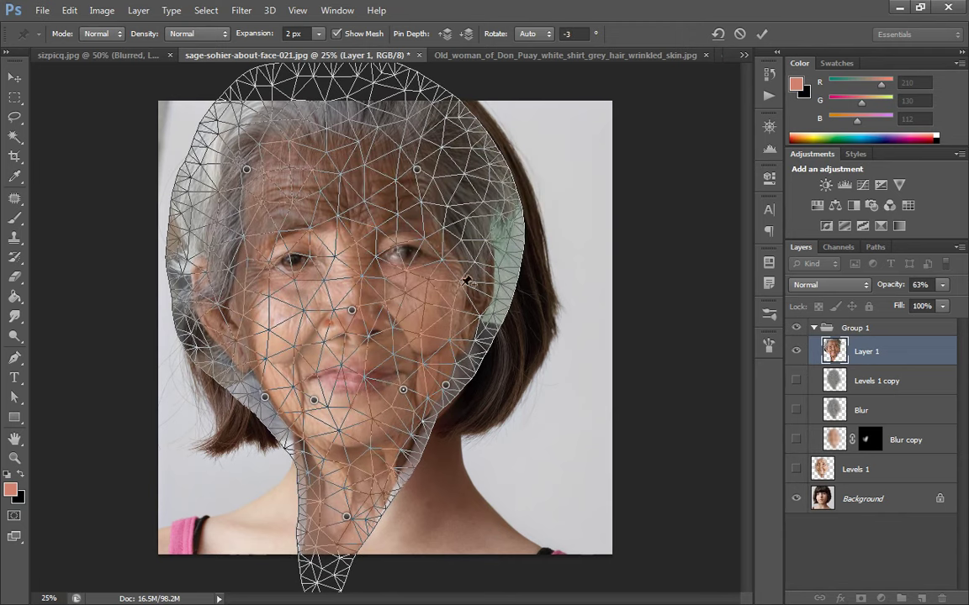
left_click_drag(364, 368, 364, 370)
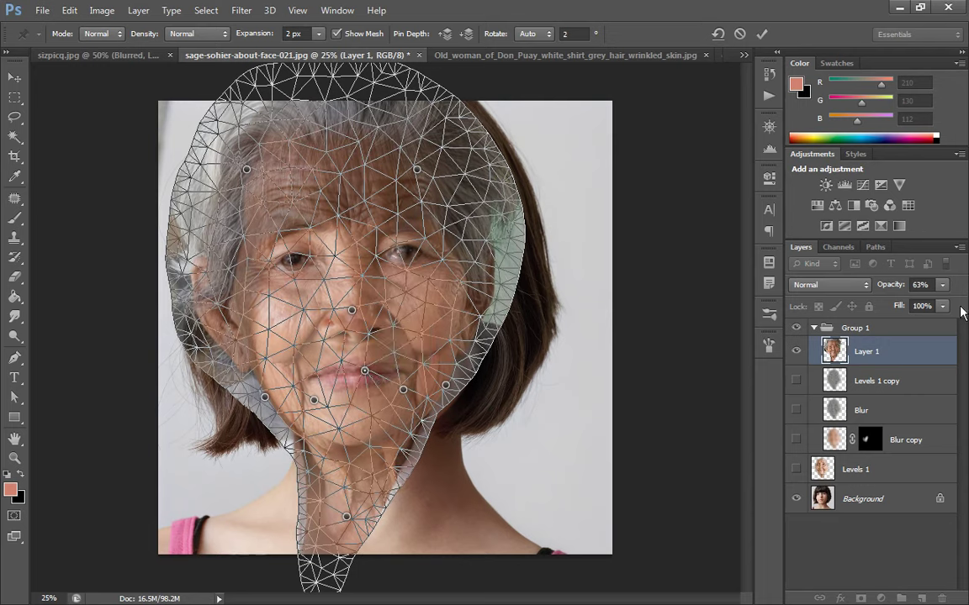
Raise Layer 1's opacity to 84% and add warp pins above and below both eyes.
left_click(944, 286)
left_click_drag(904, 303, 952, 300)
left_click(298, 236)
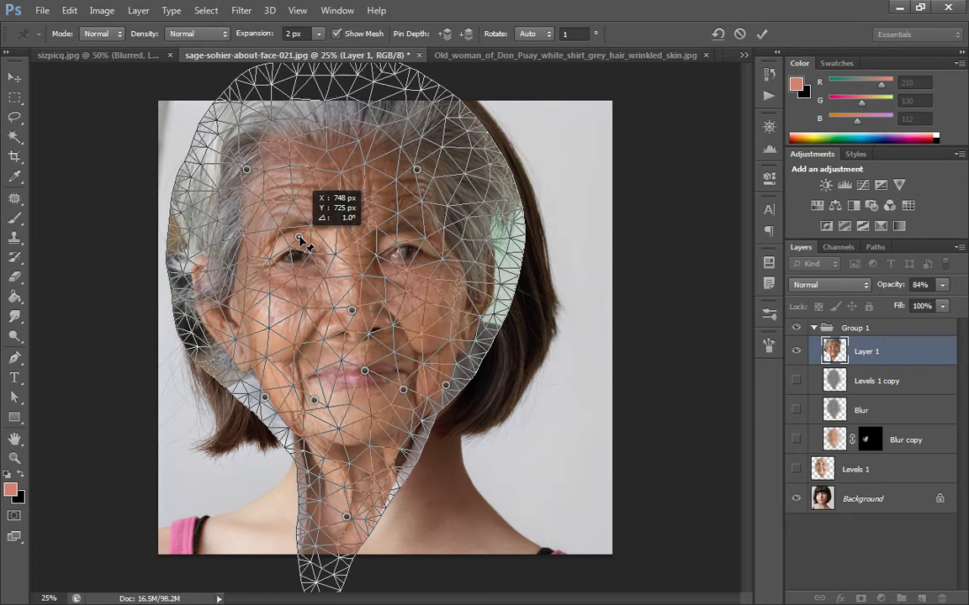
left_click(285, 292)
left_click(418, 229)
left_click(428, 287)
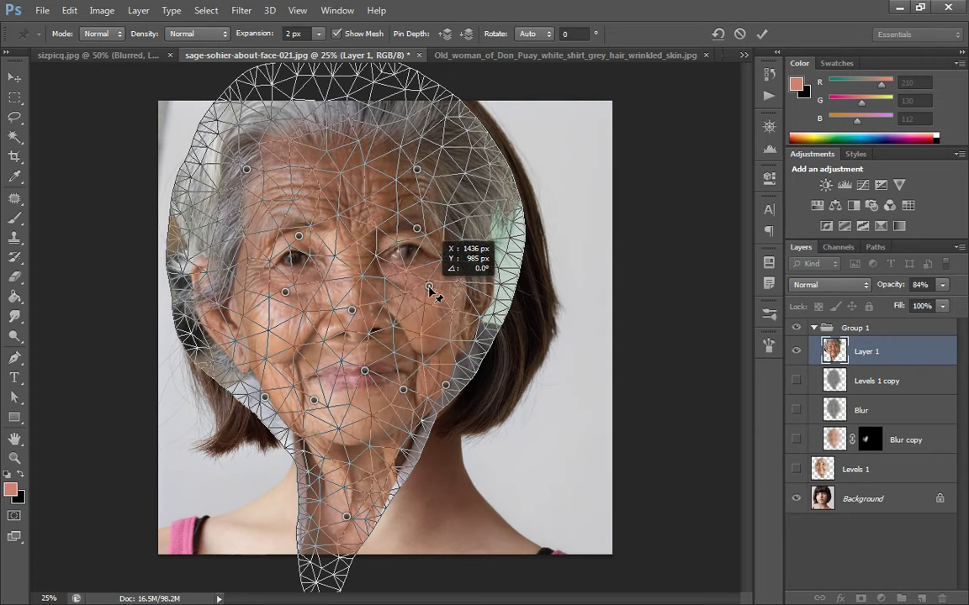
Lower Layer 1's opacity to 49%, shift the nose-tip warp pin onto the girl's nose, and pin both nostrils and the upper lip.
left_click(943, 285)
left_click_drag(942, 303, 918, 309)
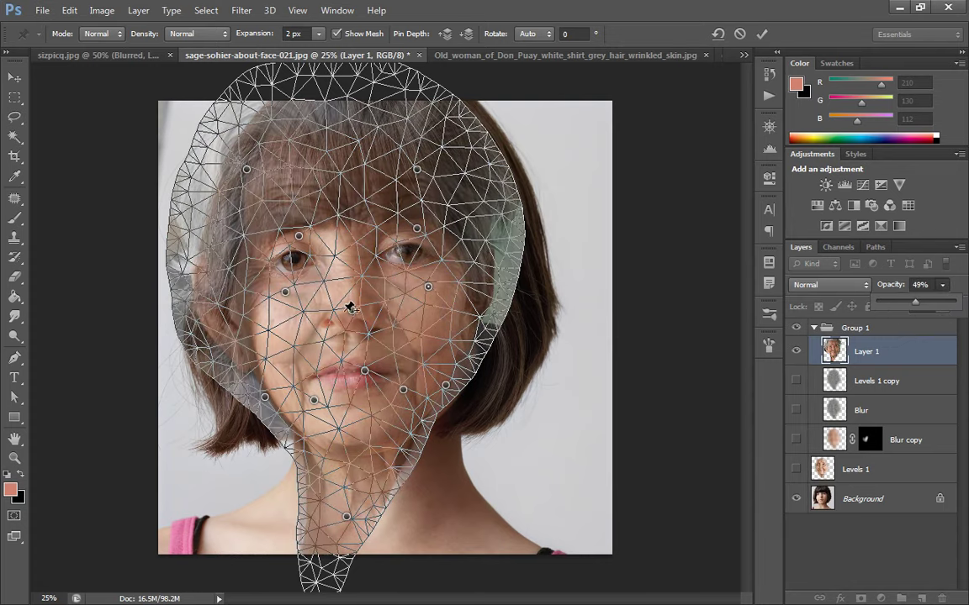
left_click_drag(351, 311, 343, 302)
left_click(316, 325)
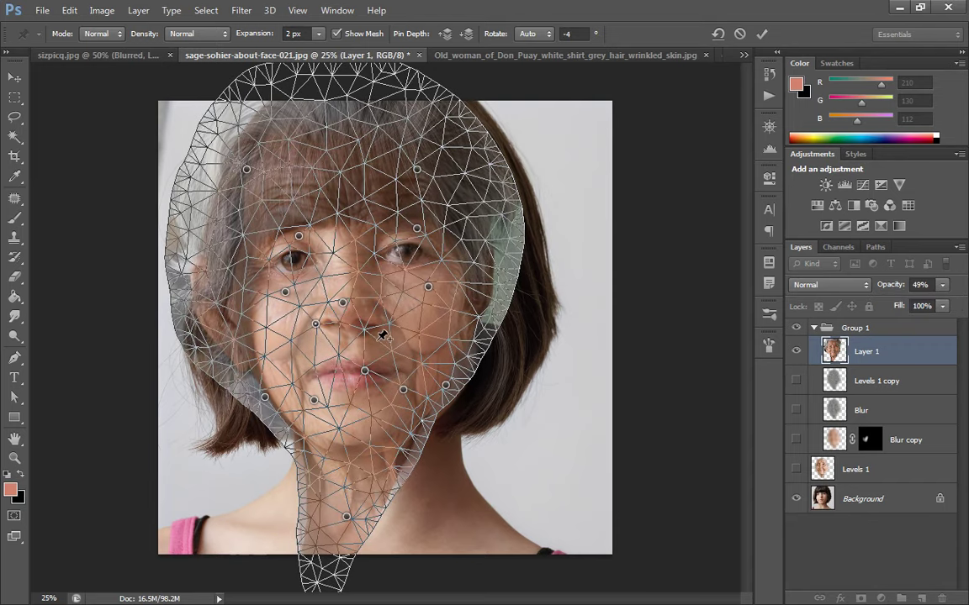
left_click(377, 326)
left_click(345, 346)
Nudge the lip warp pin to fit the girl's mouth and try to add another pin at the mouth corner.
left_click(364, 371)
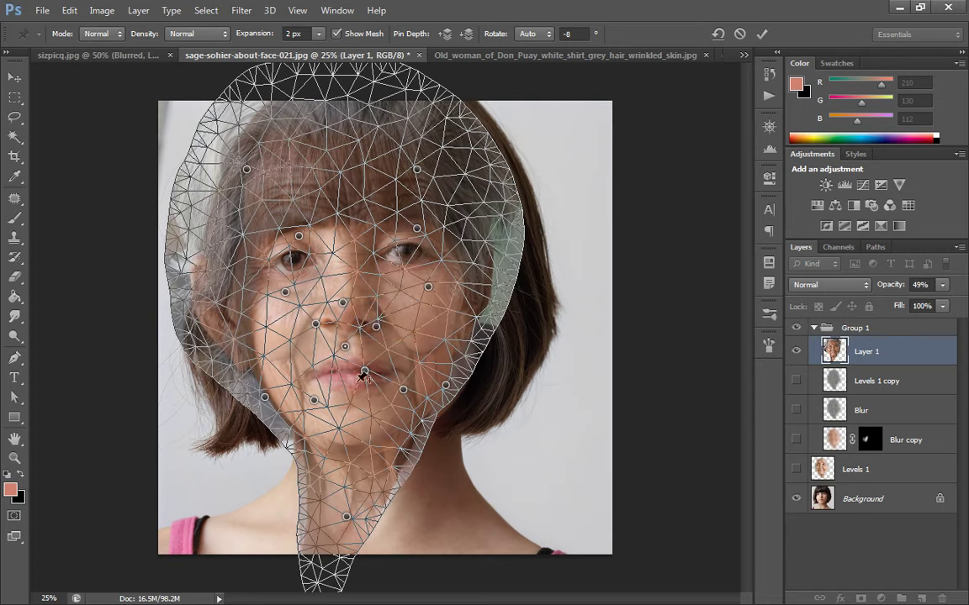
left_click_drag(365, 372, 359, 368)
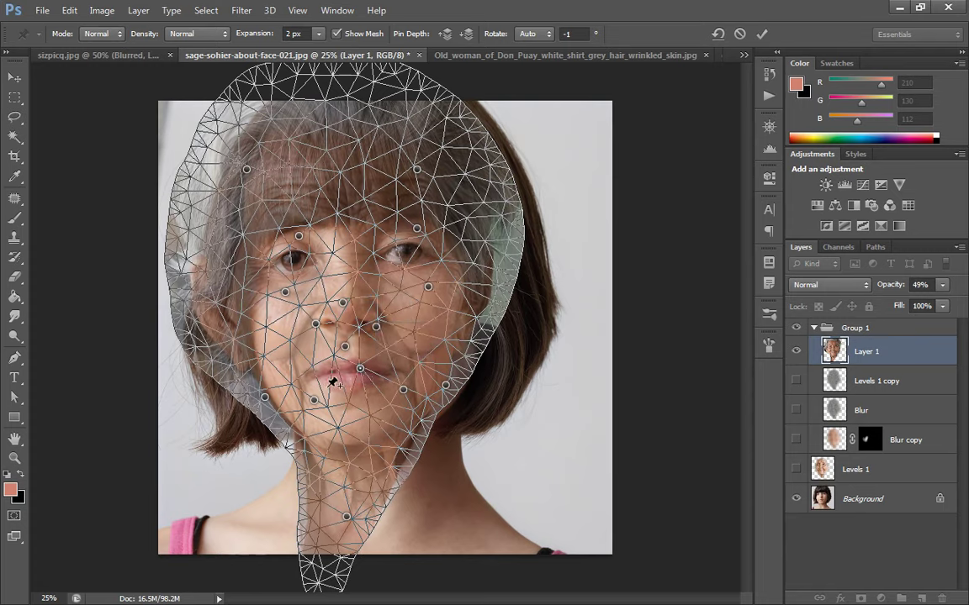
left_click(321, 380)
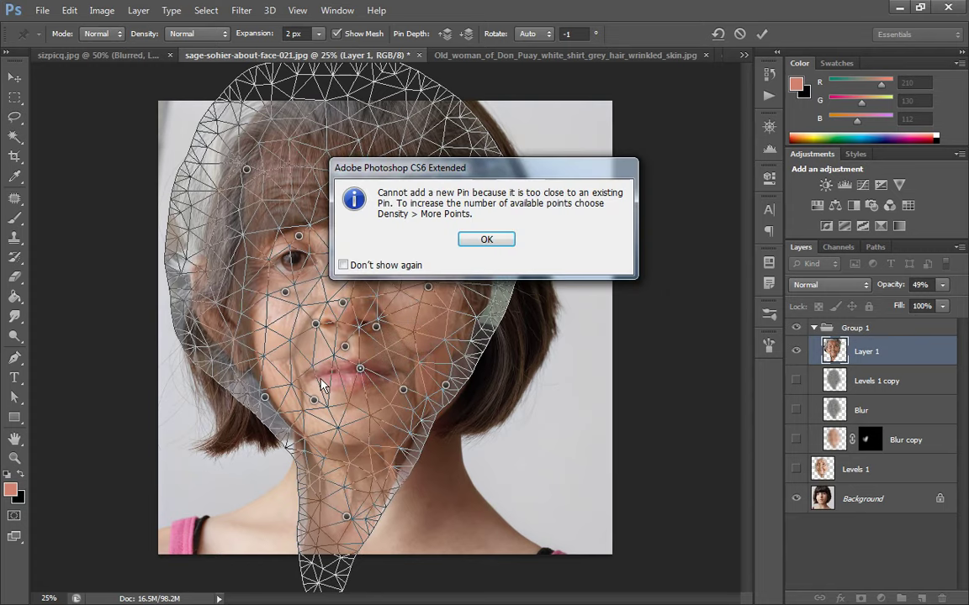
left_click(486, 239)
Raise Layer 1's opacity to 92% and add warp pins below both ears and along the jaw, stretching the face edges to fit.
left_click(943, 284)
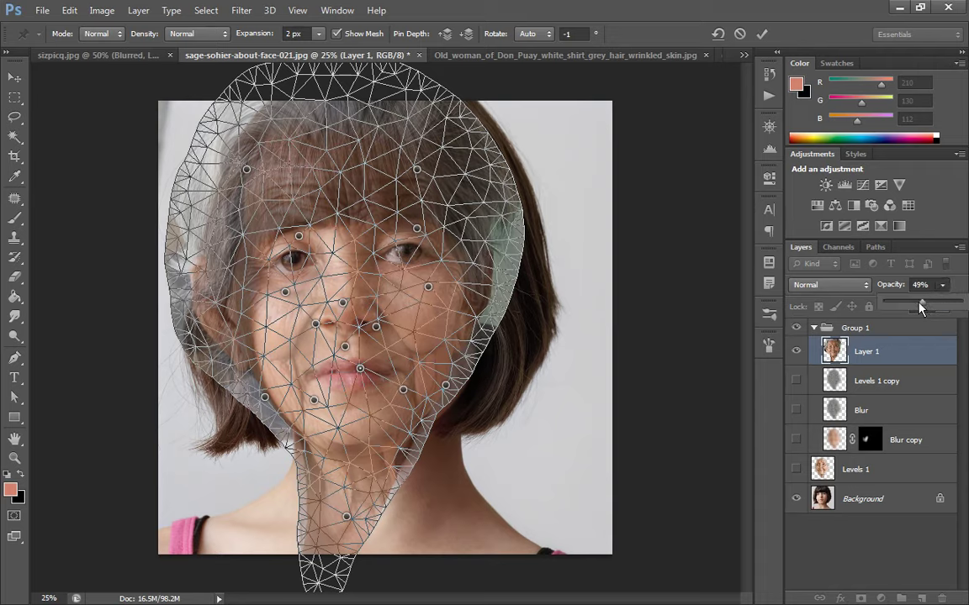
mouse_move(948, 307)
left_mouse_down()
mouse_move(960, 304)
mouse_move(897, 303)
mouse_move(956, 301)
left_mouse_up()
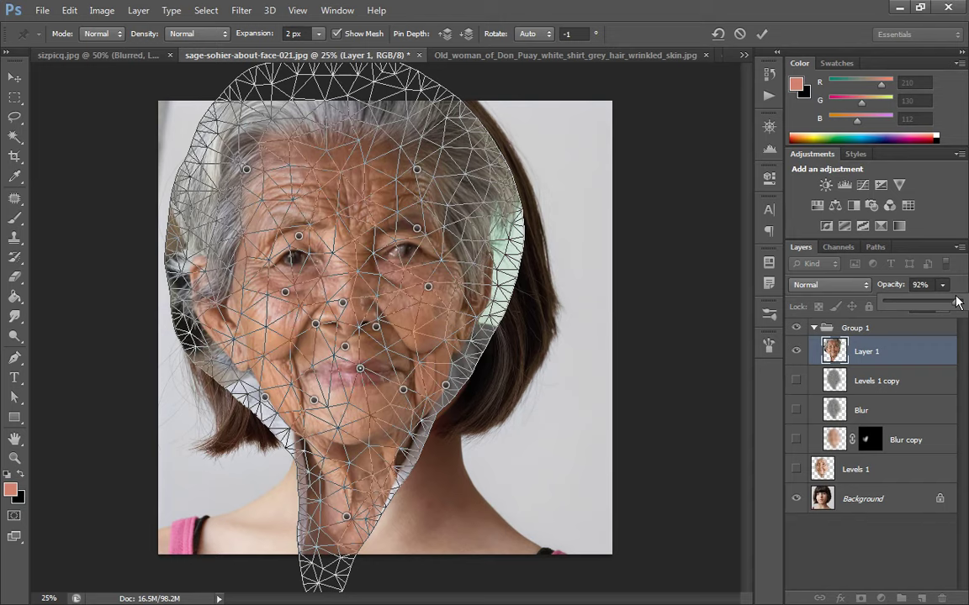
left_click(486, 315)
left_click_drag(493, 319, 504, 327)
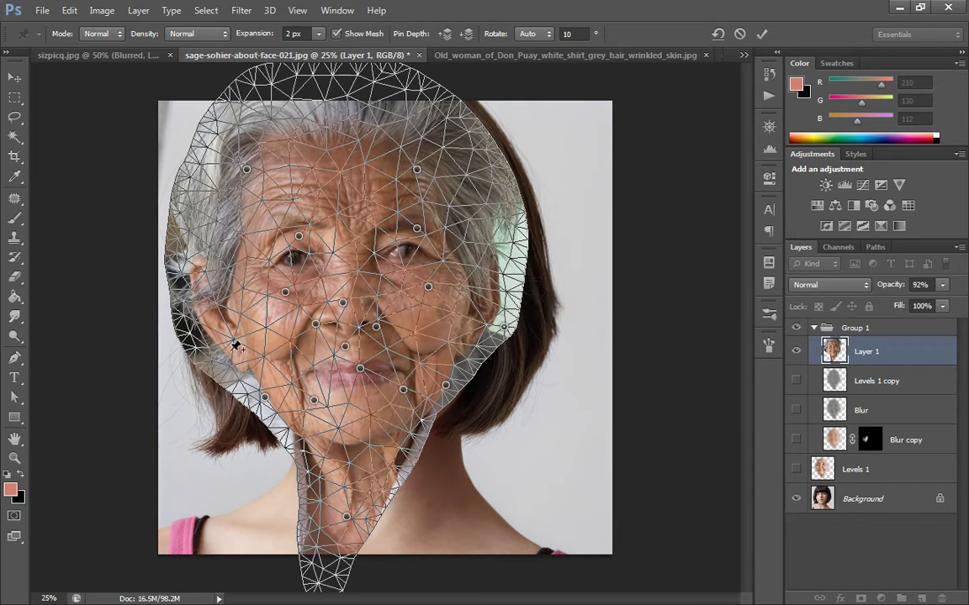
left_click_drag(194, 315, 199, 315)
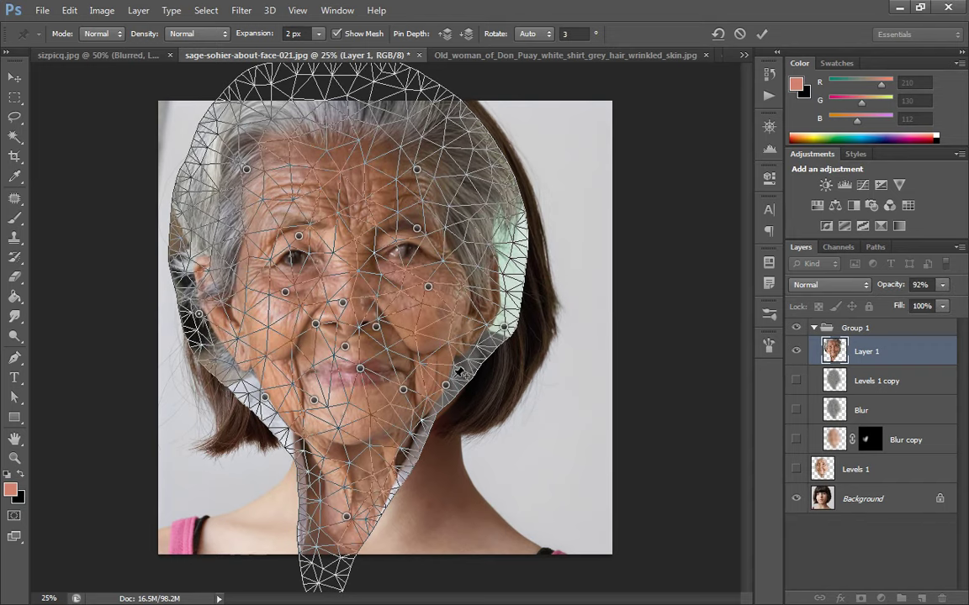
left_click(465, 377)
mouse_move(467, 378)
left_mouse_down()
mouse_move(473, 389)
mouse_move(468, 381)
left_mouse_up()
left_click(434, 417)
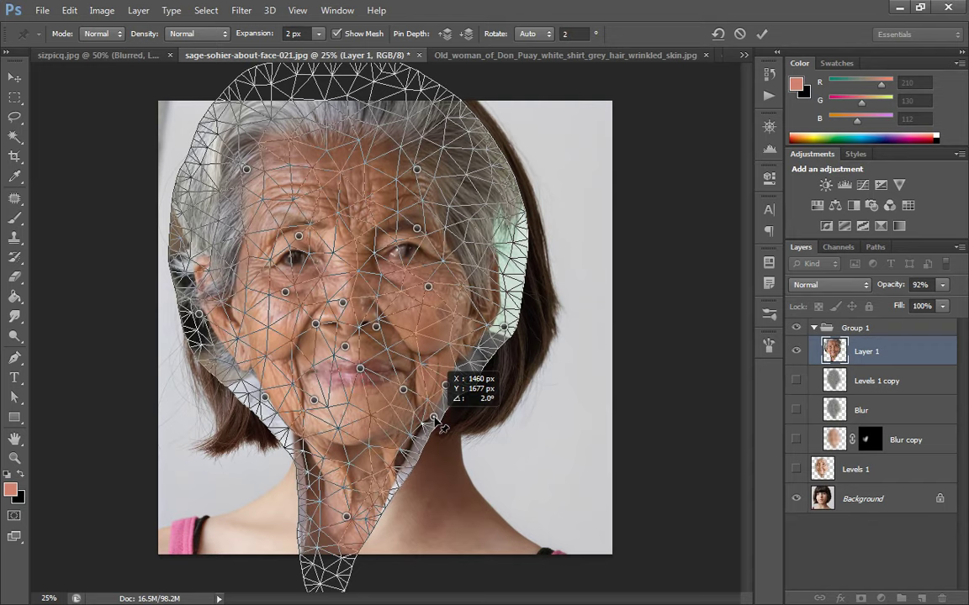
Nudge both forehead warp pins and add a pin on the hair beside the temple, pulling it outward.
mouse_move(417, 169)
left_mouse_down()
mouse_move(427, 171)
mouse_move(418, 166)
left_mouse_up()
mouse_move(472, 202)
left_mouse_down()
mouse_move(490, 214)
mouse_move(483, 206)
left_mouse_up()
right_click(483, 207)
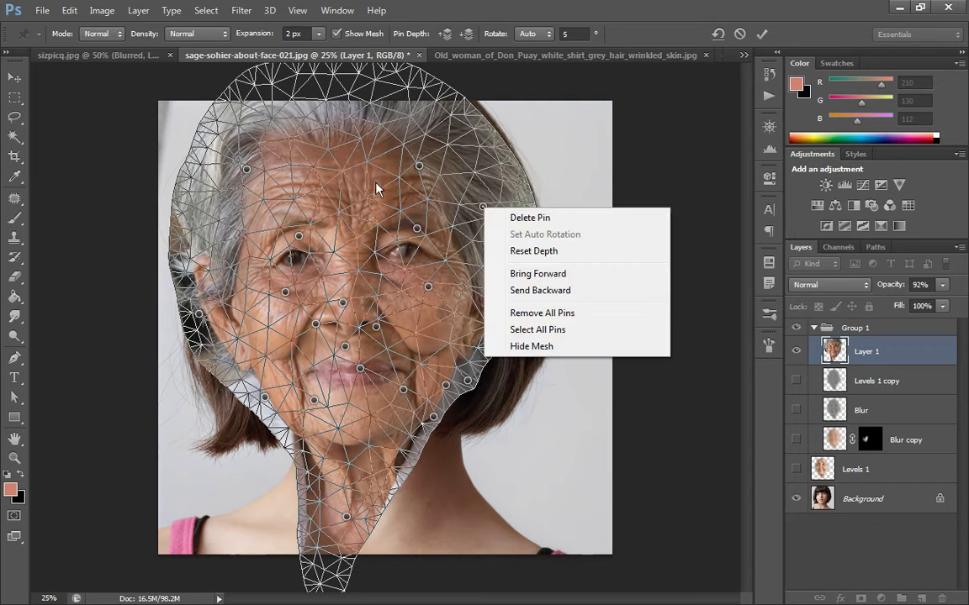
left_click(246, 171)
mouse_move(247, 170)
left_mouse_down()
mouse_move(257, 179)
mouse_move(251, 172)
left_mouse_up()
Raise Layer 1's opacity to 99%, shift the nose-tip and upper-lip warp pins, and add a pin at the base of the nose.
left_click(943, 285)
left_click_drag(914, 306, 949, 303)
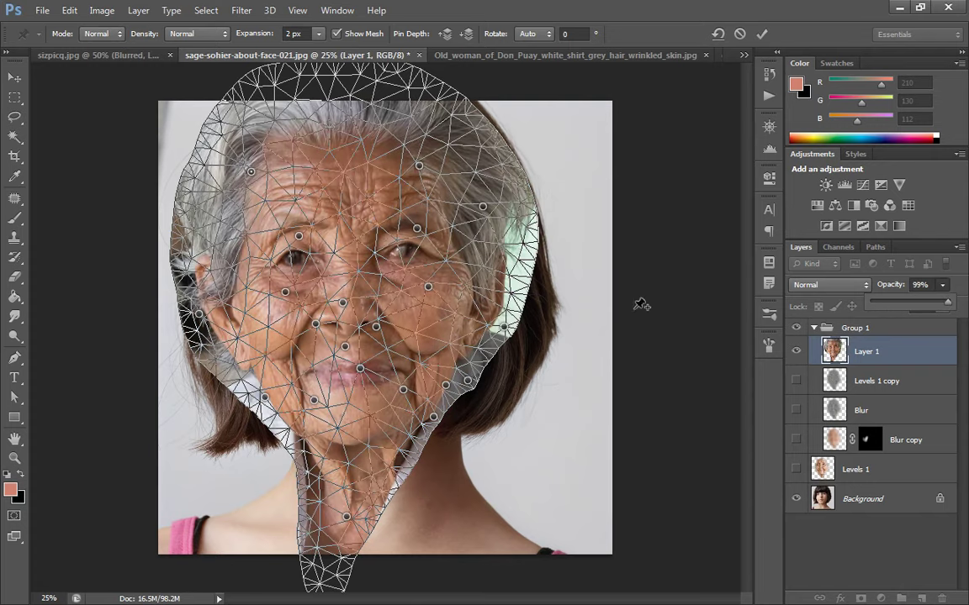
mouse_move(342, 302)
left_mouse_down()
mouse_move(334, 282)
mouse_move(338, 301)
left_mouse_up()
left_click_drag(346, 351, 335, 335)
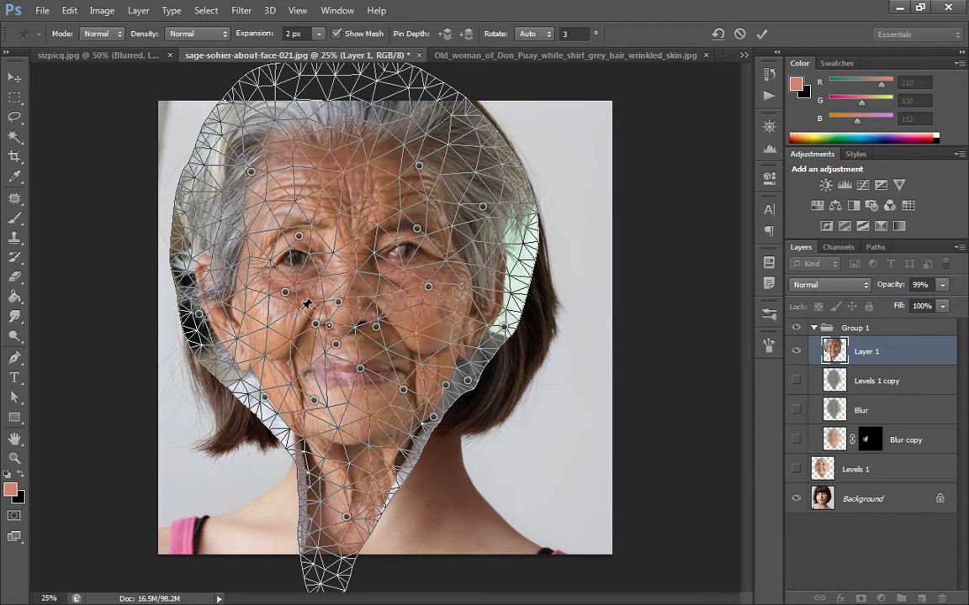
Set Layer 1's opacity to 100%, pin the nose bridge and adjust the nose-tip and nostril warp pins.
left_click(944, 285)
mouse_move(942, 301)
left_mouse_down()
mouse_move(866, 301)
mouse_move(957, 294)
left_mouse_up()
left_click_drag(346, 299, 335, 262)
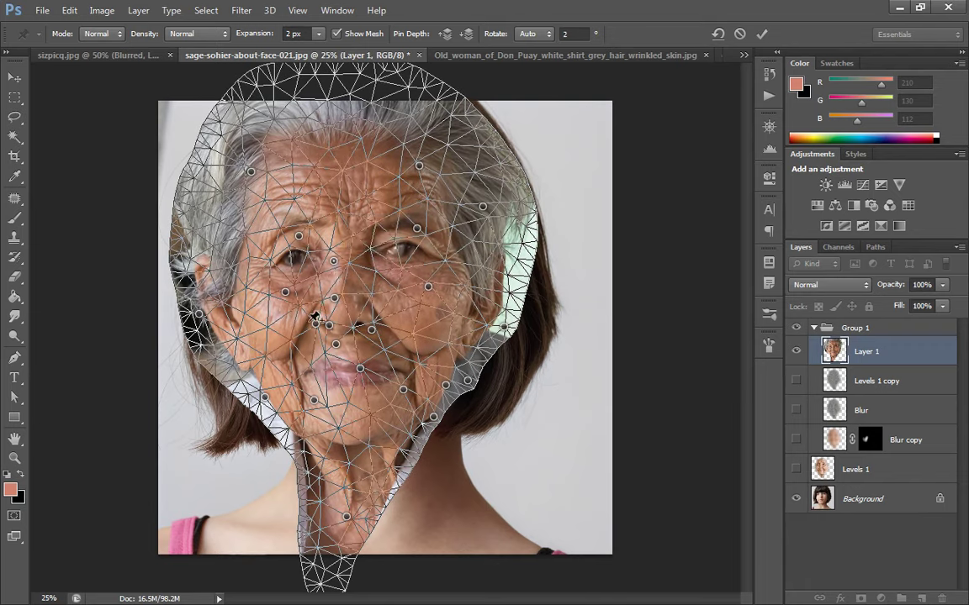
left_click_drag(316, 325, 319, 326)
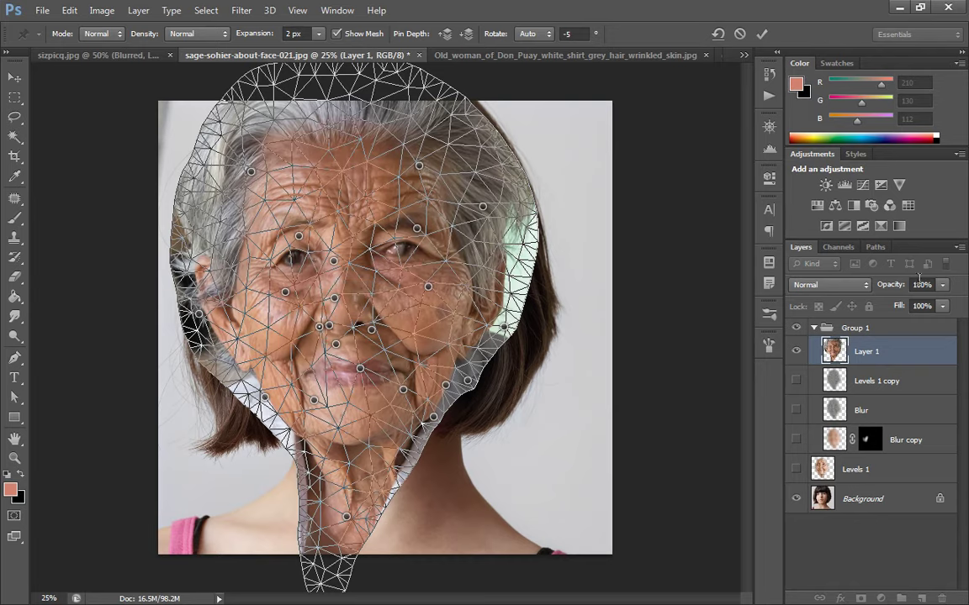
Lower Layer 1's opacity to 52% and add a warp pin beside each mouth corner, nudging them to match the girl's face.
left_click(943, 285)
left_click_drag(943, 303, 906, 308)
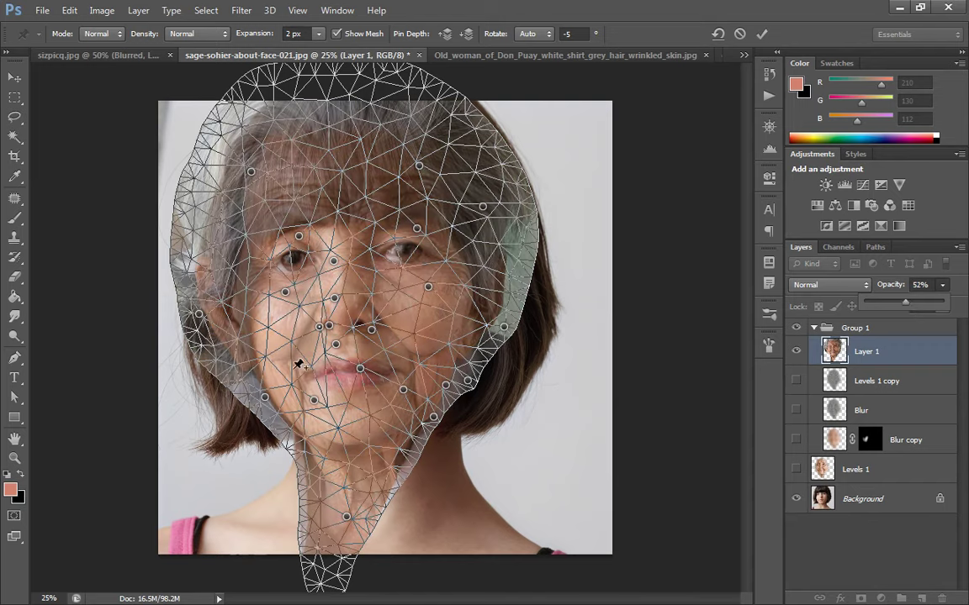
left_click_drag(298, 363, 307, 385)
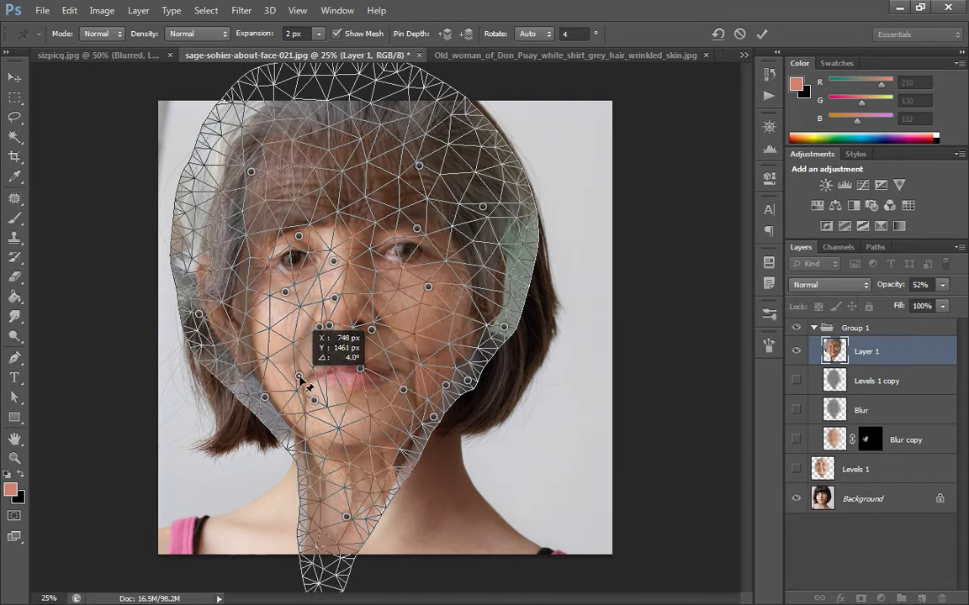
left_click_drag(425, 356, 414, 365)
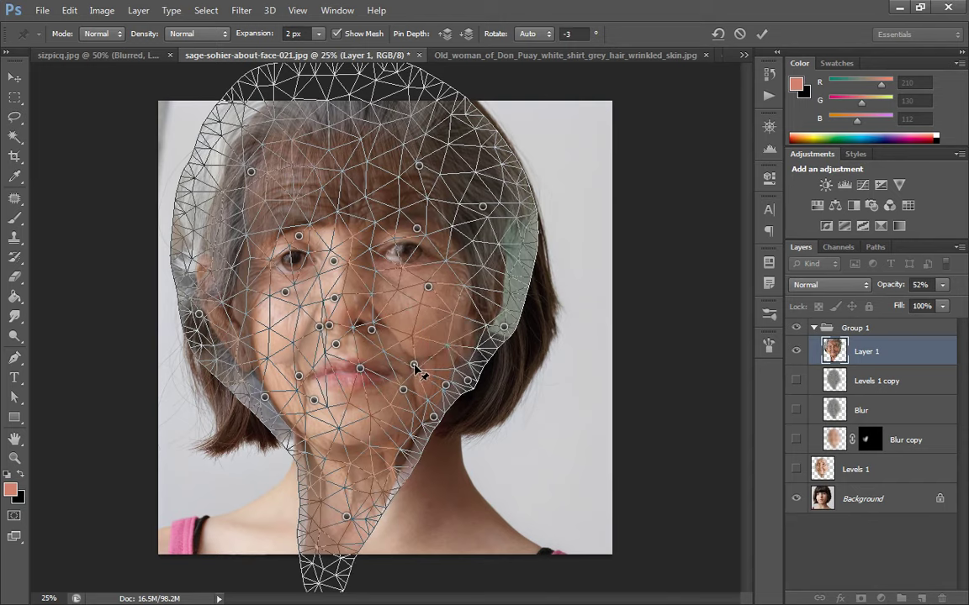
Raise Layer 1's opacity to 93% and shift the warp pins at the mouth corner, lips and both sides of the chin.
left_click_drag(942, 285, 959, 306)
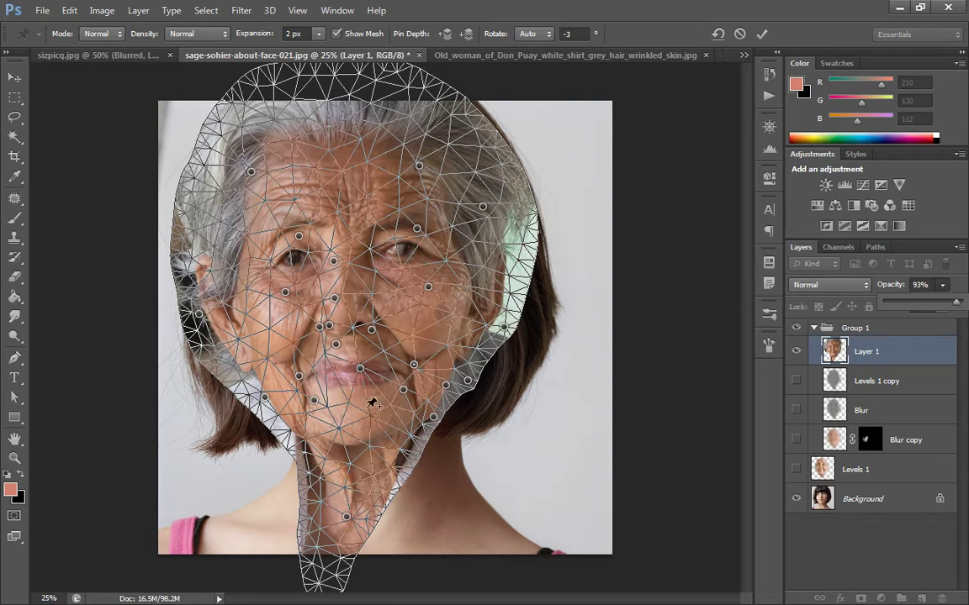
left_click_drag(314, 402, 290, 375)
left_click_drag(361, 369, 352, 365)
left_click_drag(402, 389, 387, 391)
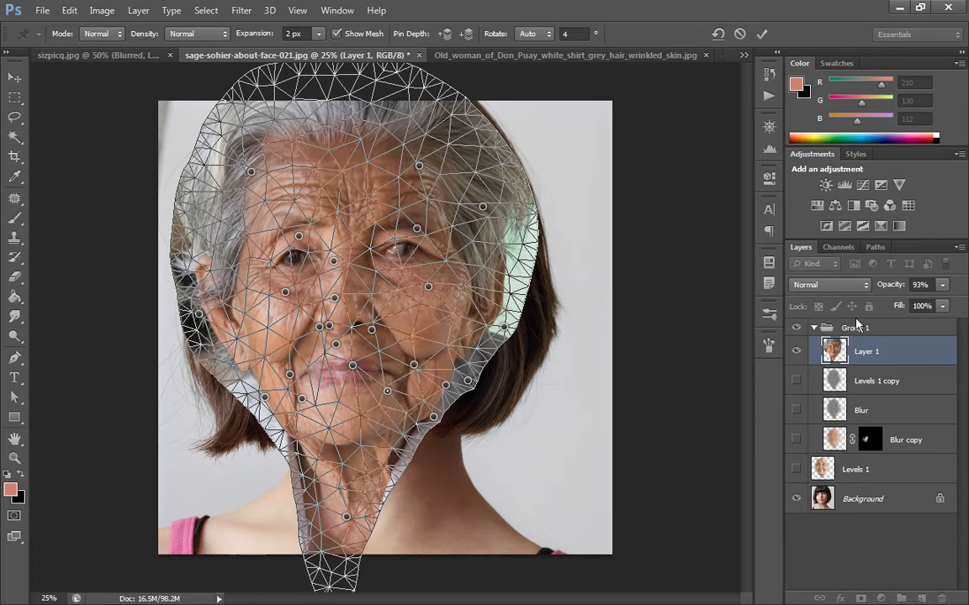
Set Layer 1's opacity to 79%, refine the warp beside the mouth and apply the Puppet Warp.
left_click(943, 287)
left_click_drag(894, 307, 933, 304)
left_click(413, 364)
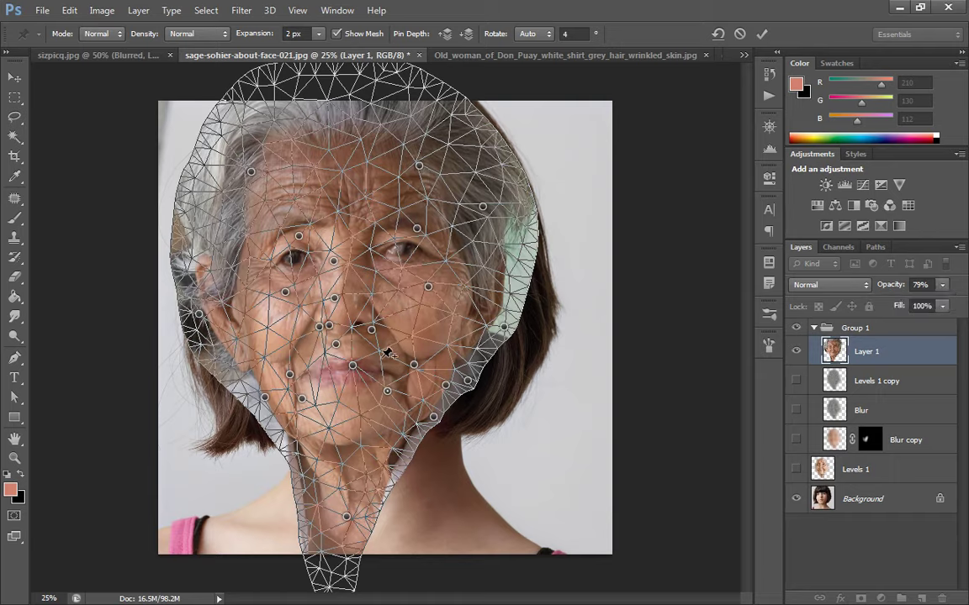
left_click_drag(386, 357, 382, 359)
left_click(762, 34)
key("z")
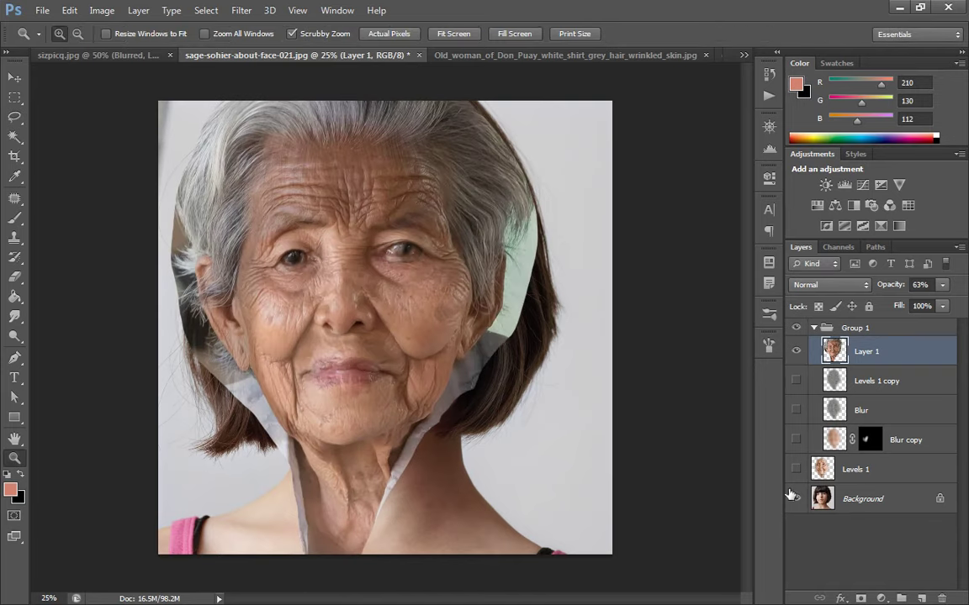
Delete the layers Levels 1 copy, Blur, Blur copy and Levels 1.
left_click(895, 374)
left_click(904, 469, "shift")
left_click_drag(904, 469, 940, 597)
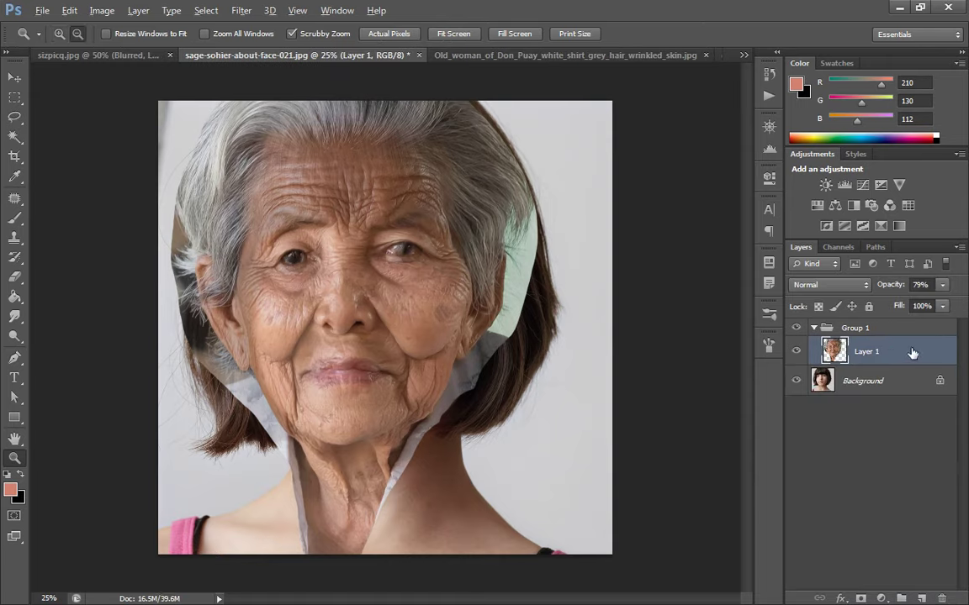
Duplicate Layer 1 as a layer named B, then duplicate B as a layer named D.
key("ctrl+j")
double_click(869, 353)
type("B")
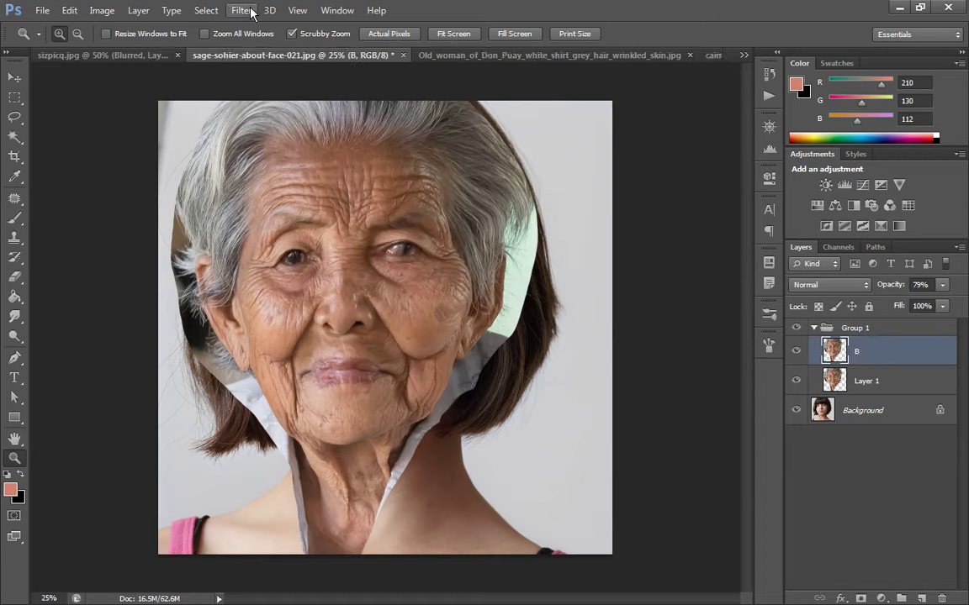
key("alt")
key("ctrl+j")
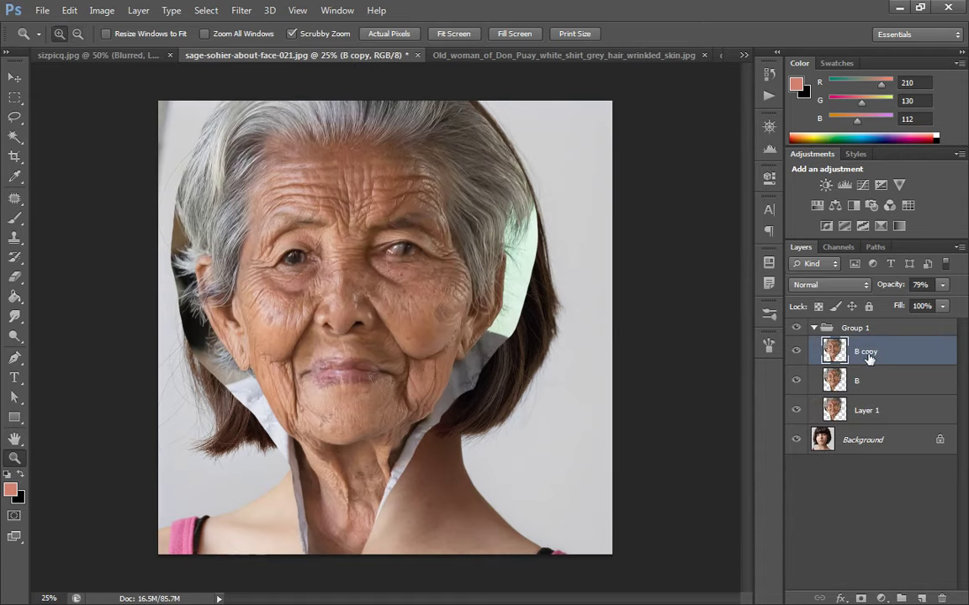
double_click(896, 353)
type("D")
key("Return")
Apply a Gaussian Blur with a 36.0-pixel radius to layer B.
key("alt+bracketleft")
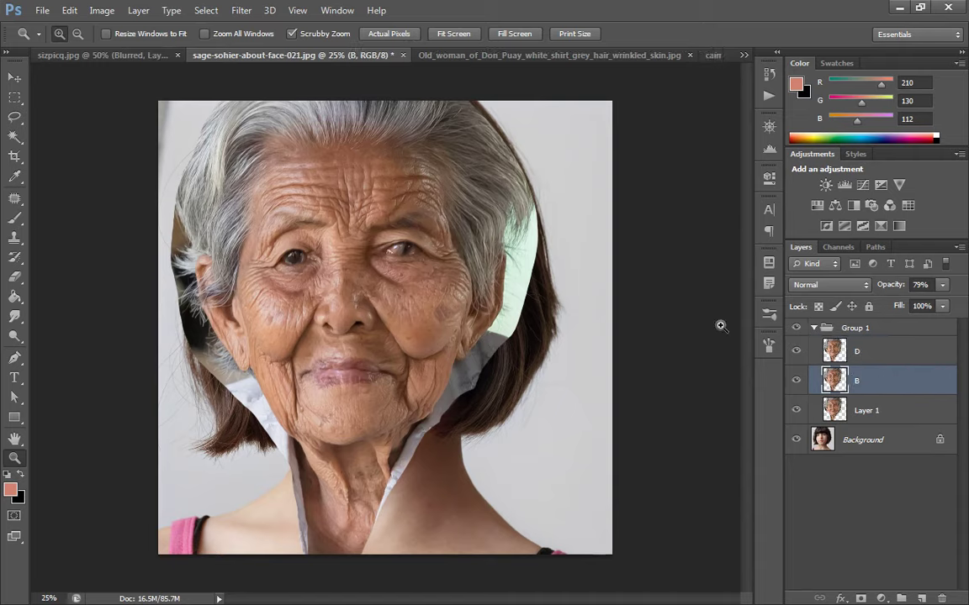
left_click(242, 10)
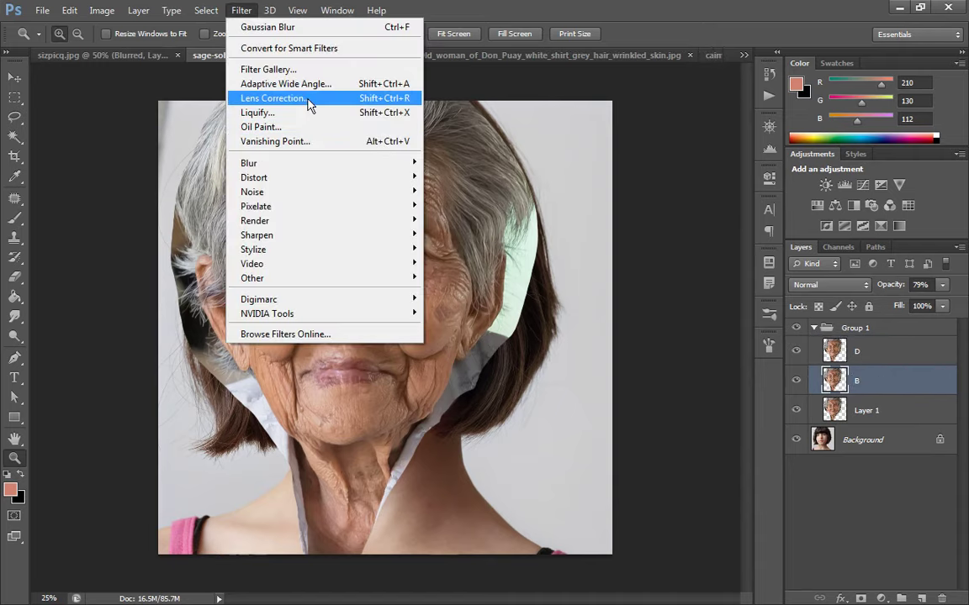
mouse_move(284, 166)
left_click(485, 269)
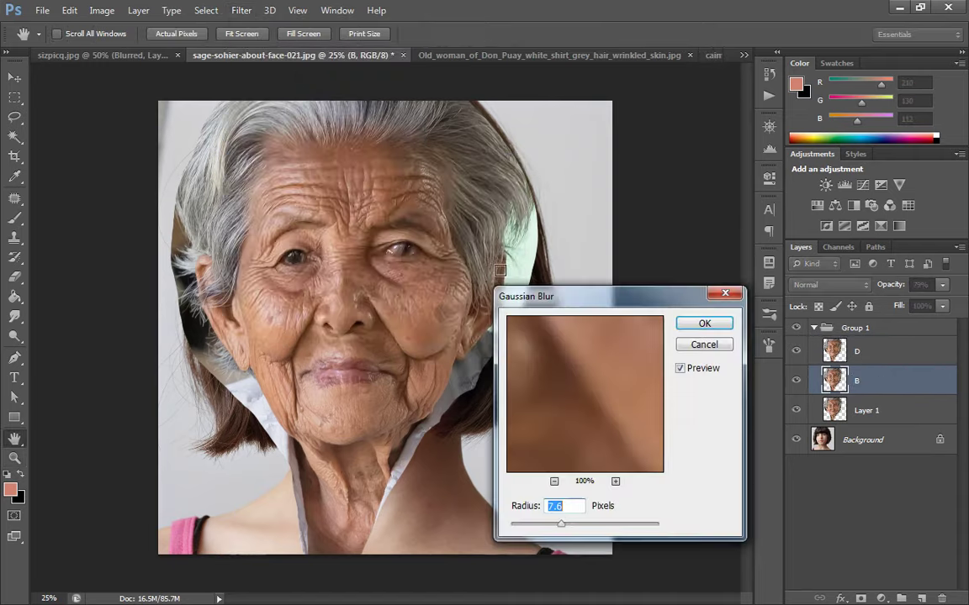
left_click(555, 481)
left_click(554, 481)
left_click(555, 481)
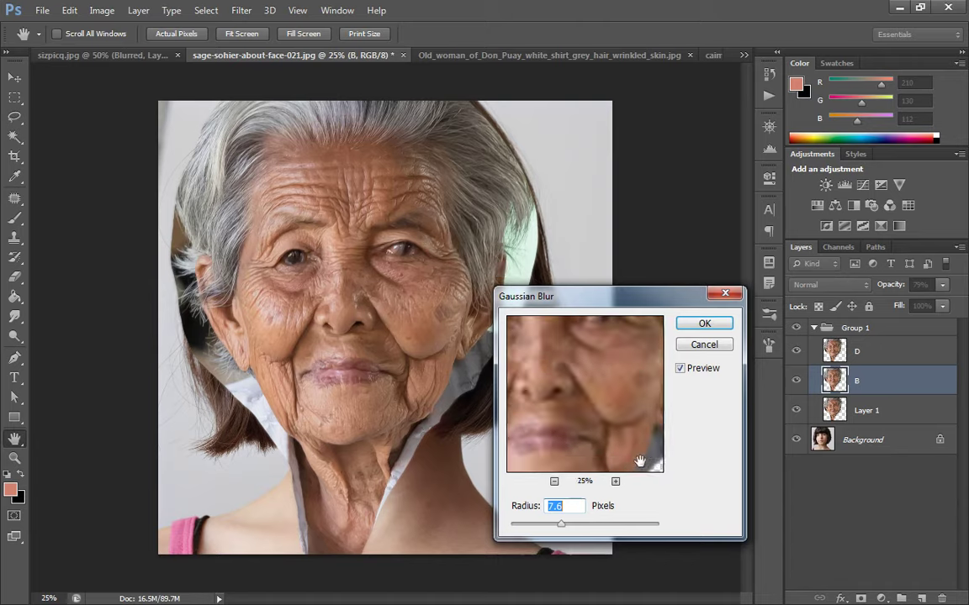
left_click_drag(567, 526, 589, 531)
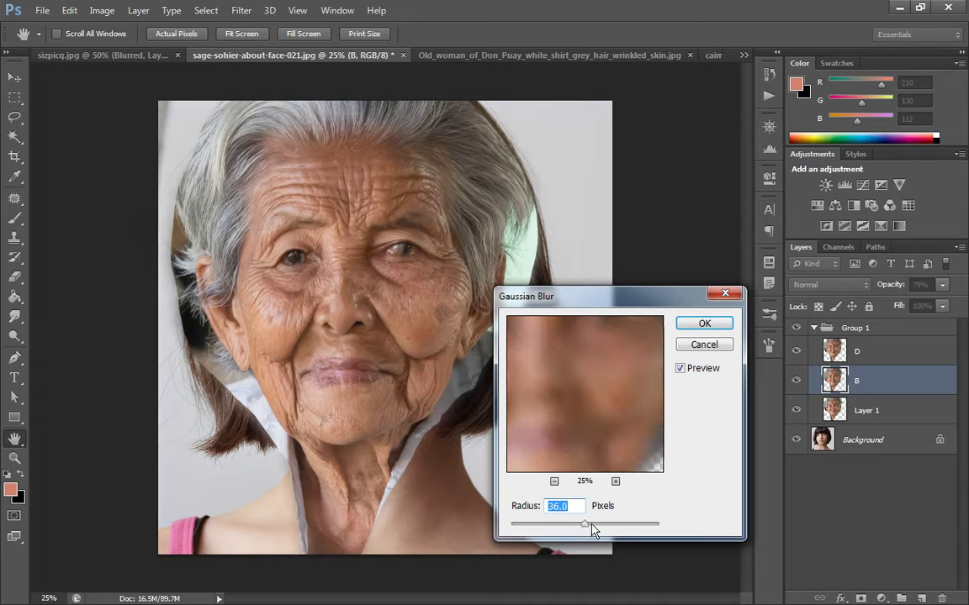
left_click(705, 326)
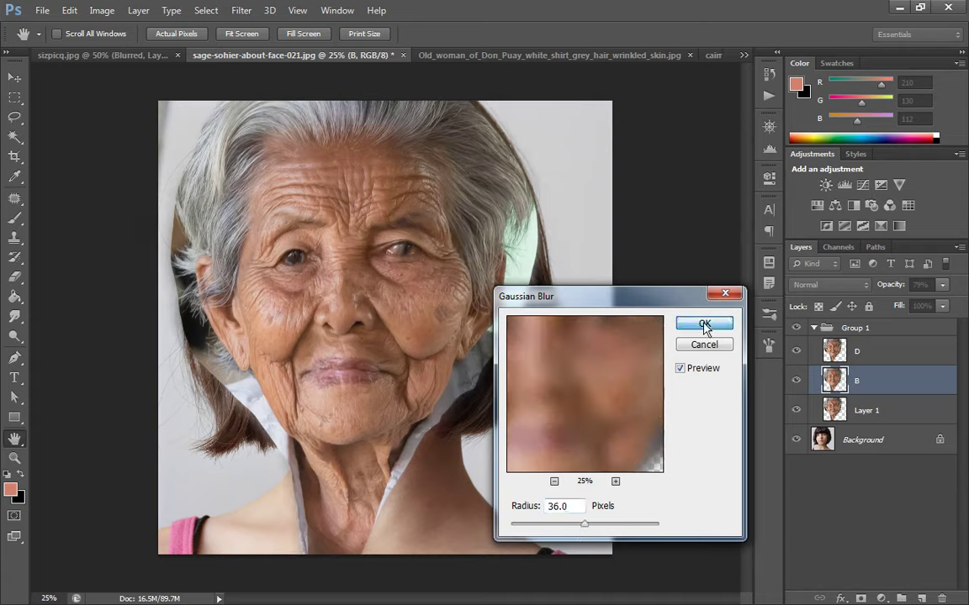
Apply layer B to layer D with Apply Image, using Subtract blending at 100% opacity, scale 2 and offset 128.
left_click(874, 352)
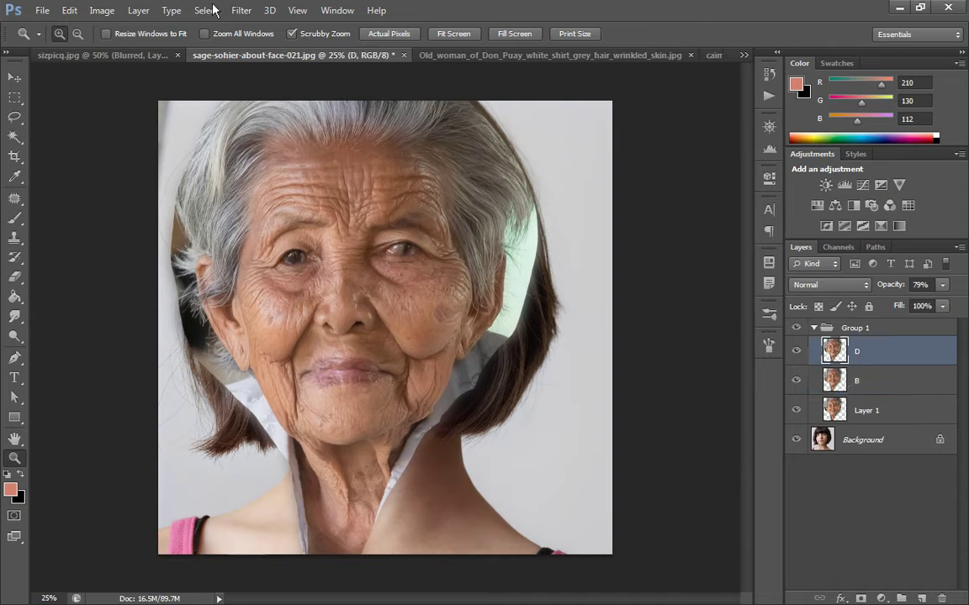
left_click(103, 11)
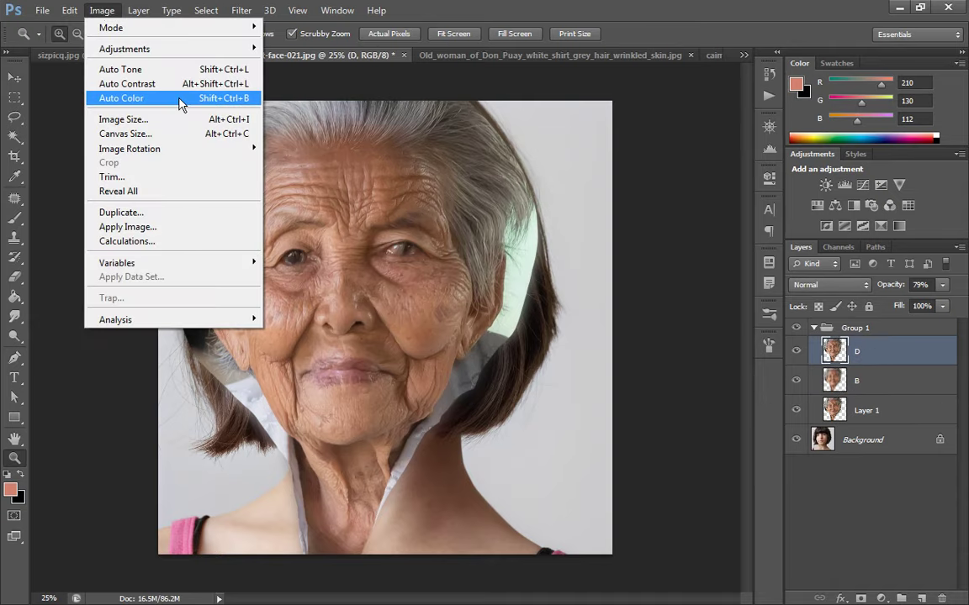
left_click(161, 226)
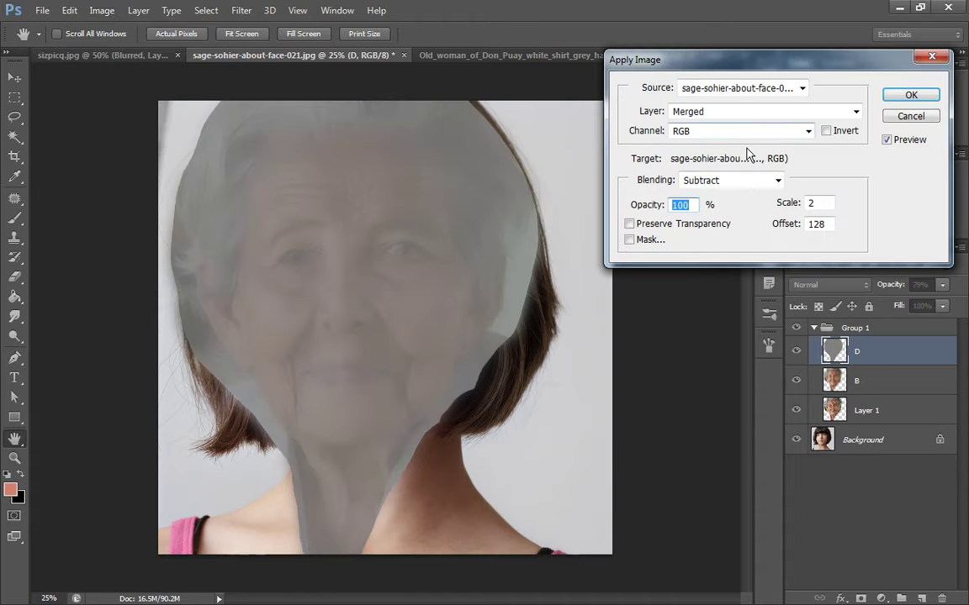
left_click(751, 112)
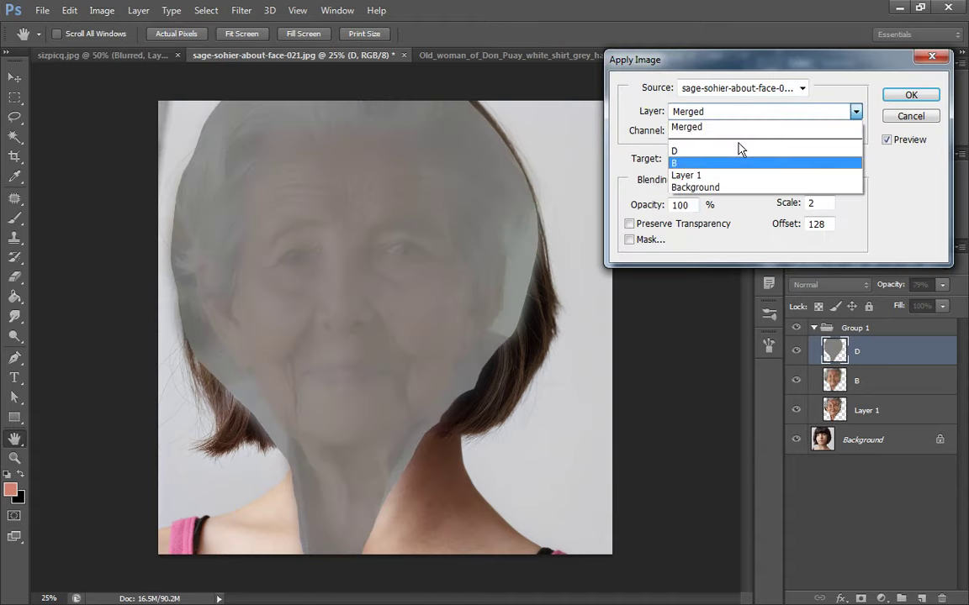
left_click(729, 164)
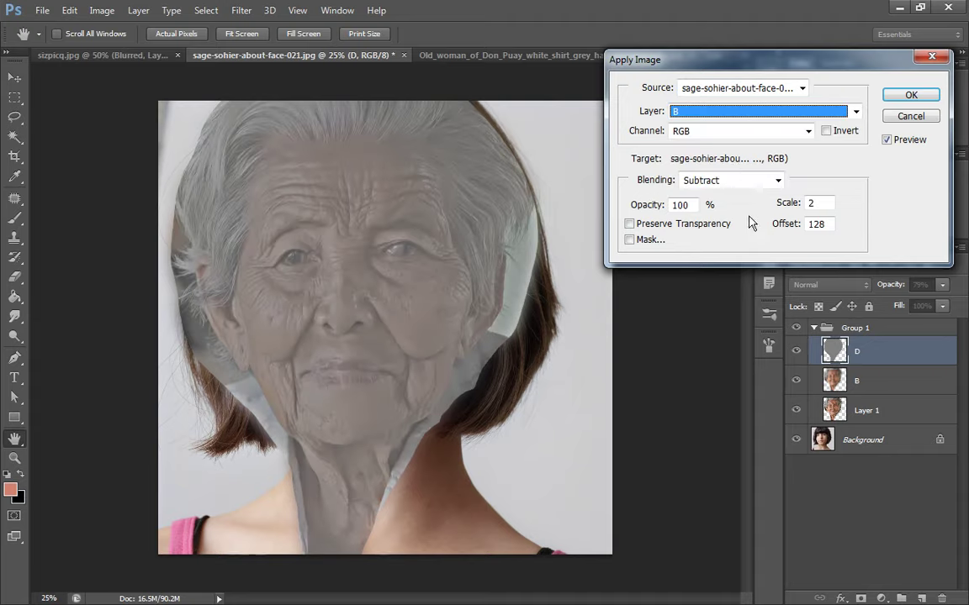
left_click(911, 97)
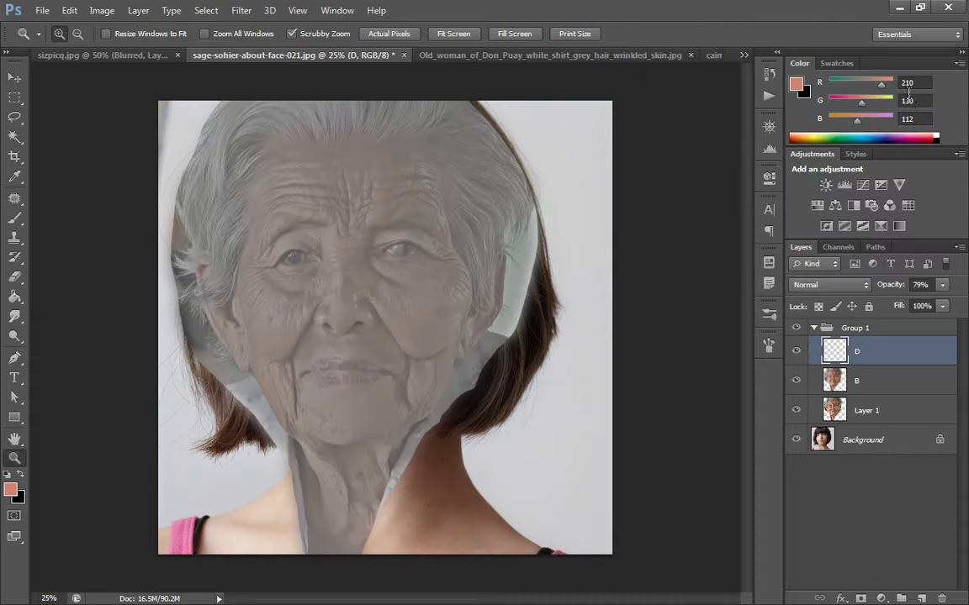
Set layer D's blend mode to Linear Light and hide layers B and Layer 1.
left_click(831, 285)
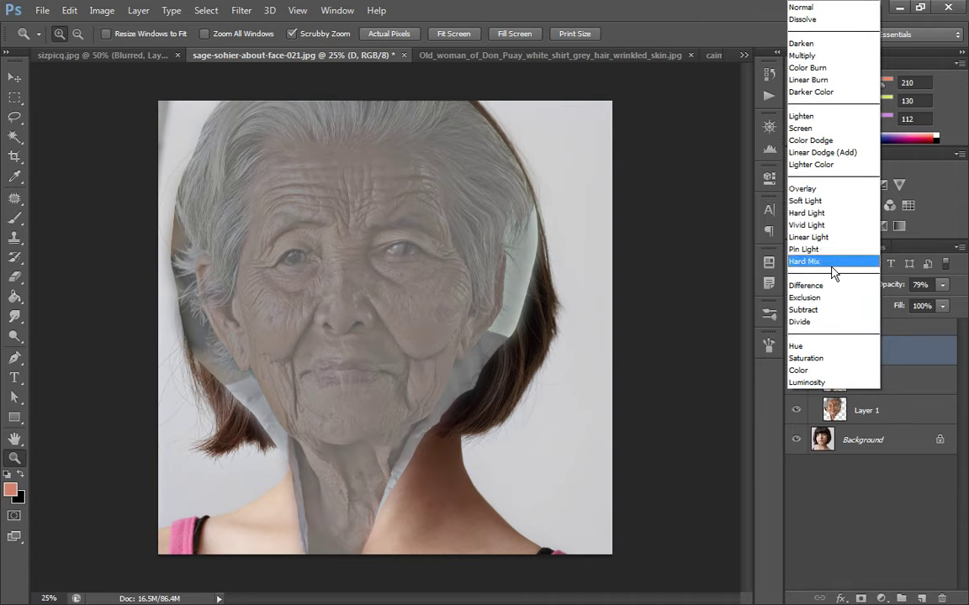
left_click(809, 237)
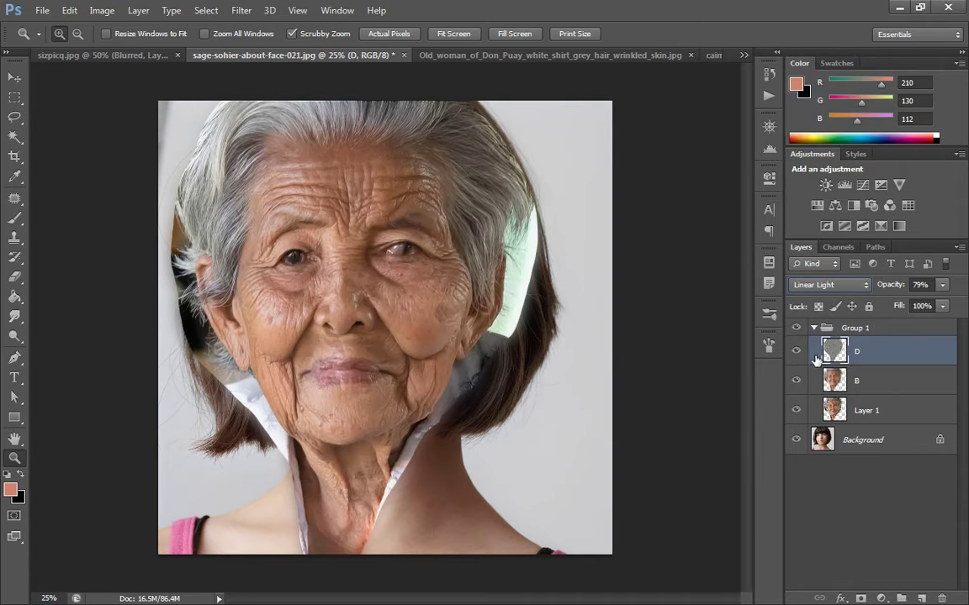
left_click(795, 410)
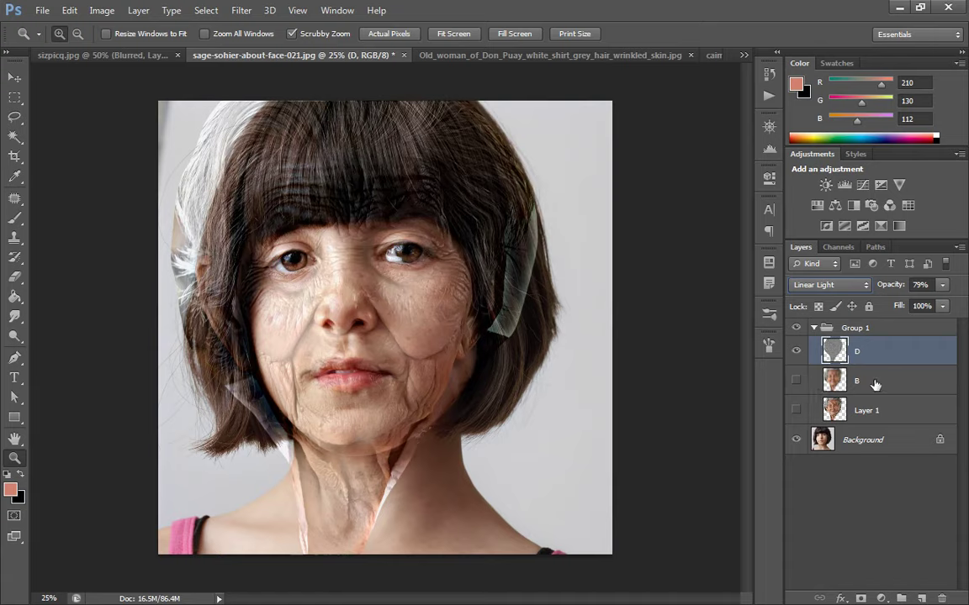
Add a layer mask to Group 1 and invert it to black.
left_click(890, 329)
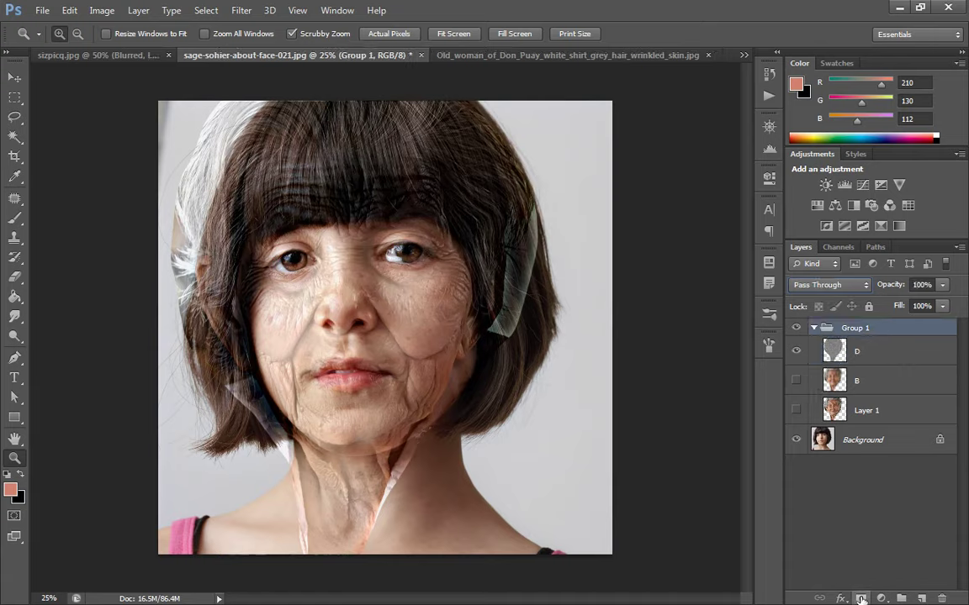
left_click(860, 598)
key("ctrl+i")
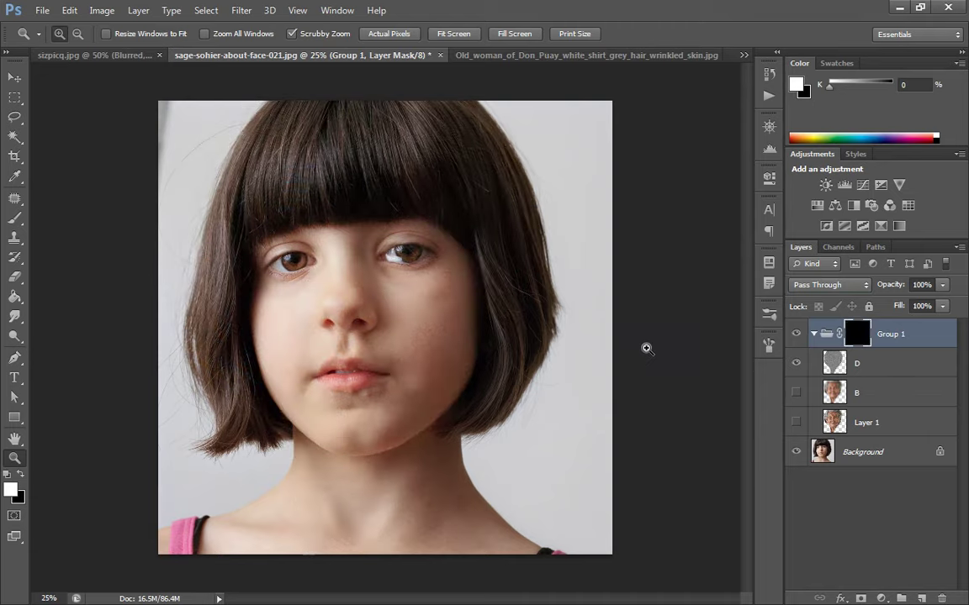
Paint Group 1's mask white over the cheeks and beside the mouth, and black along the cheek's edge near the hair.
key("b")
left_click_drag(417, 320, 440, 329)
mouse_move(417, 269)
left_mouse_down()
mouse_move(435, 332)
mouse_move(404, 338)
mouse_move(450, 330)
mouse_move(354, 418)
left_mouse_up()
left_click_drag(314, 320, 291, 309)
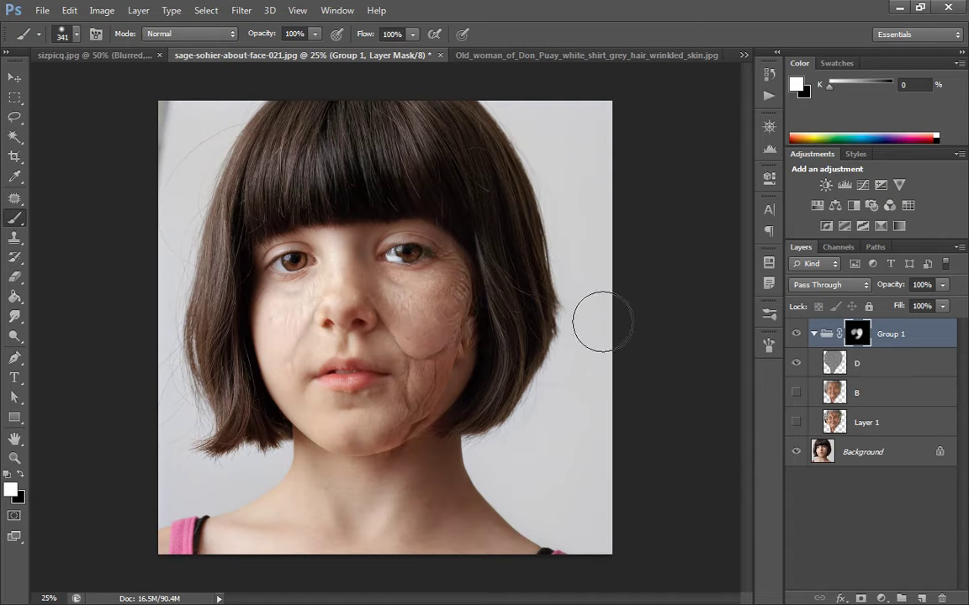
key("x")
mouse_move(445, 411)
left_mouse_down()
mouse_move(401, 454)
mouse_move(478, 338)
left_mouse_up()
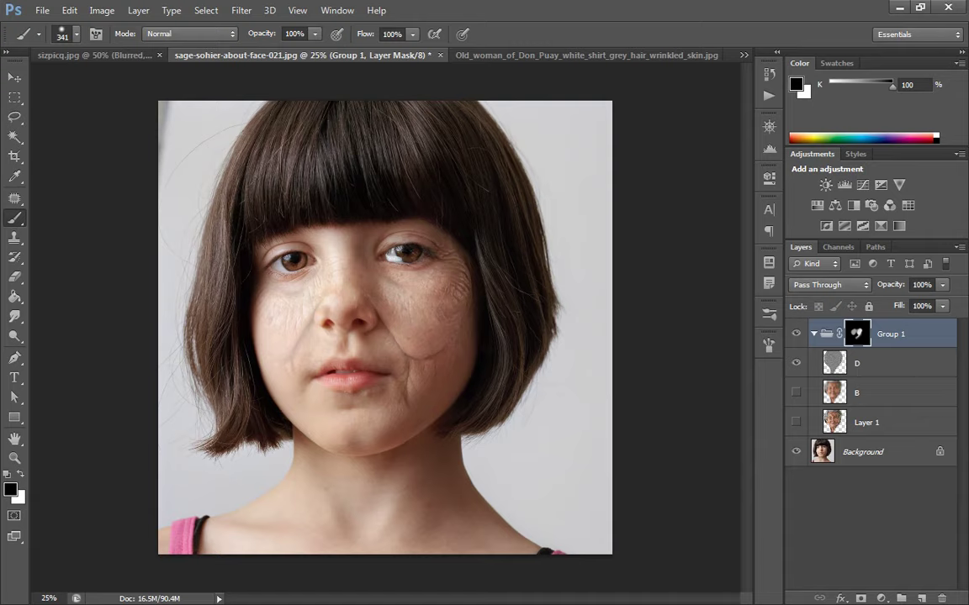
key("x")
left_click_drag(325, 298, 323, 382)
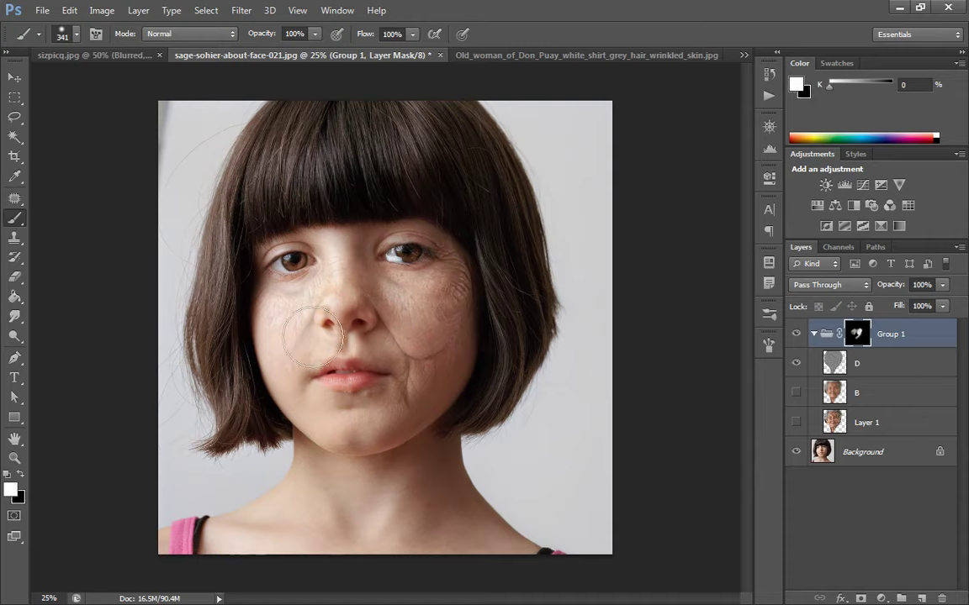
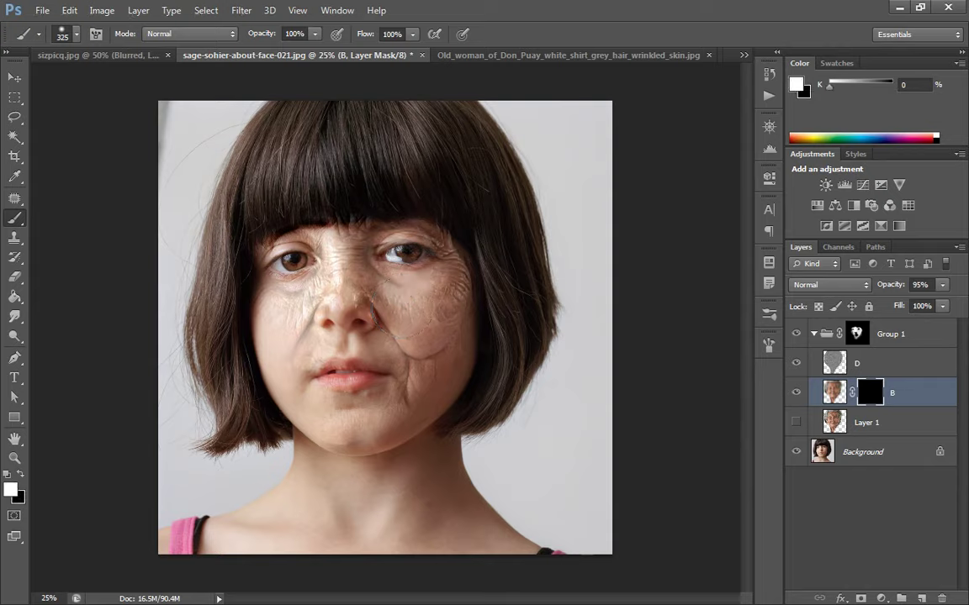
Paint layer B's mask white over the nose and both cheeks to blend in the blurred skin tone.
mouse_move(340, 245)
left_mouse_down()
mouse_move(343, 277)
mouse_move(347, 252)
mouse_move(306, 294)
mouse_move(287, 296)
mouse_move(301, 348)
left_mouse_up()
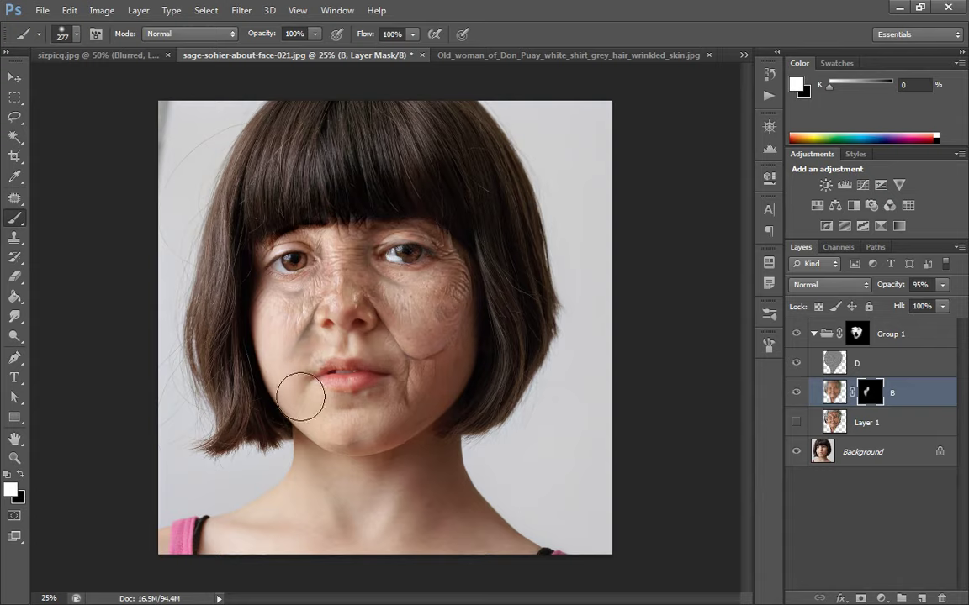
mouse_move(376, 319)
left_mouse_down()
mouse_move(408, 336)
mouse_move(456, 324)
mouse_move(427, 324)
mouse_move(343, 237)
left_mouse_up()
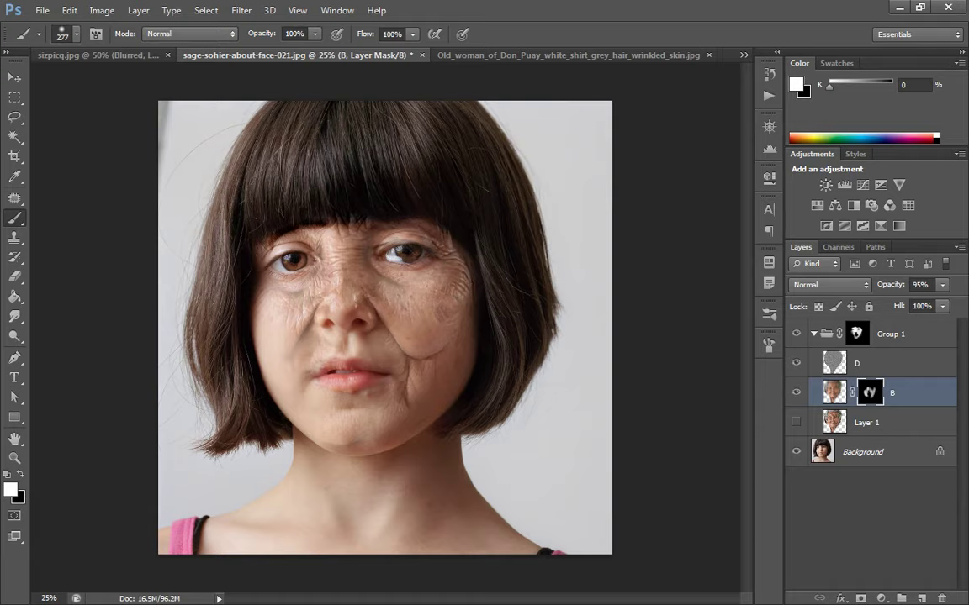
Compare the portrait with and without Group 1 and examine the aged skin at different zoom levels.
left_click(856, 334)
key("x")
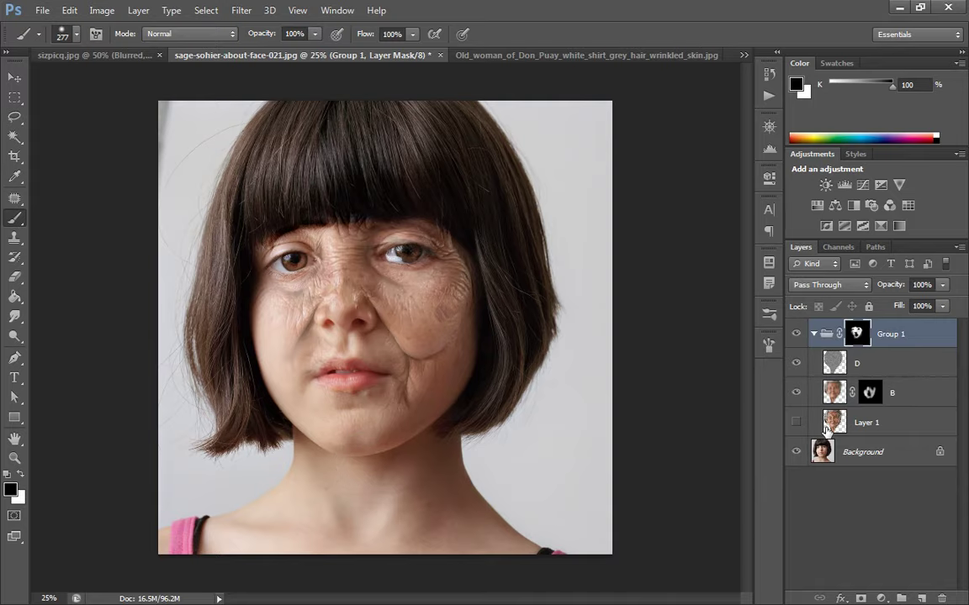
left_click(796, 334)
left_click(796, 333)
key("z")
left_click(423, 339, "alt")
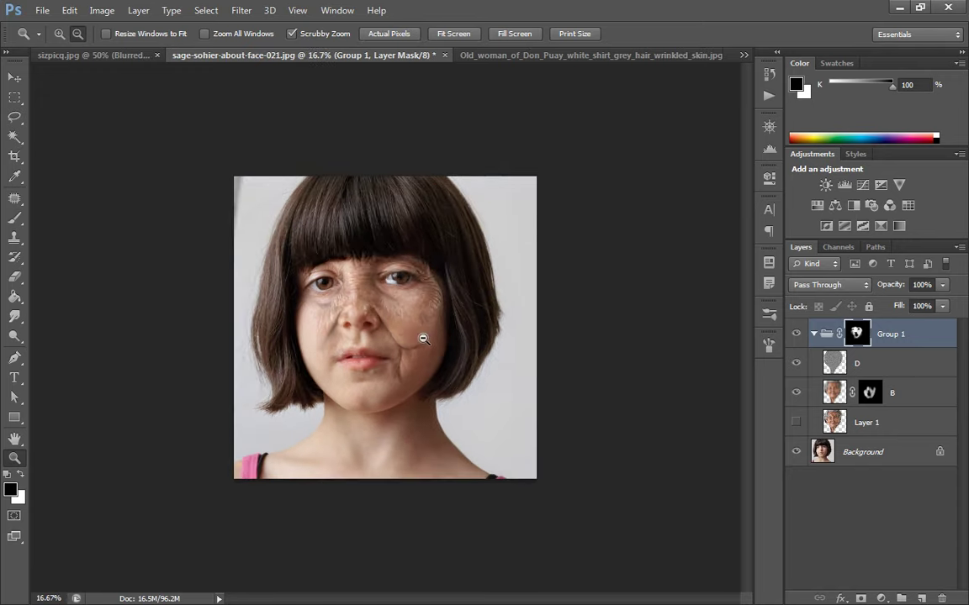
left_click(411, 366)
left_click(411, 366)
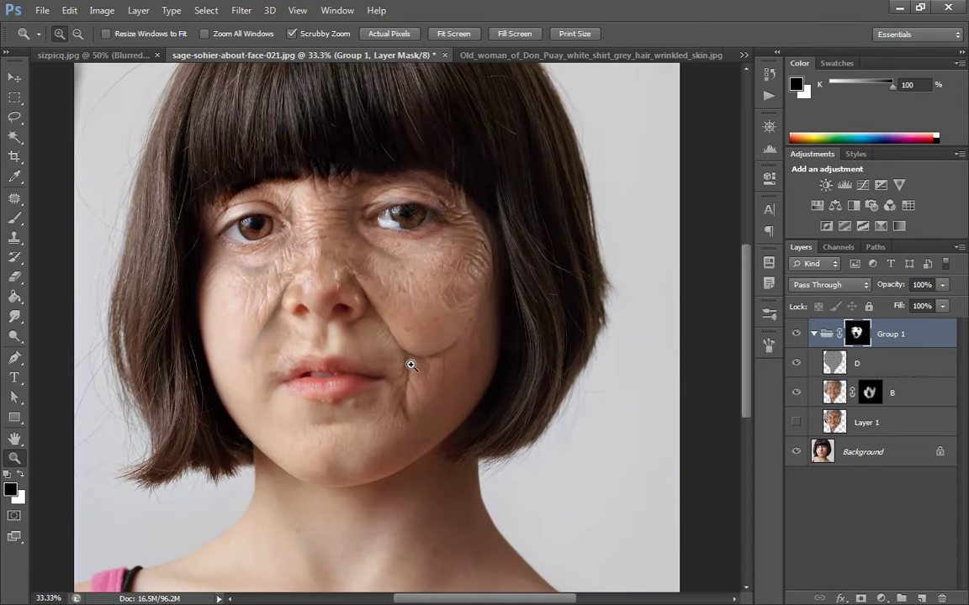
Close the old woman's photo and copy the whole caiman-lizard-03.jpg picture into the girl's portrait as a new layer above D.
left_click(649, 60)
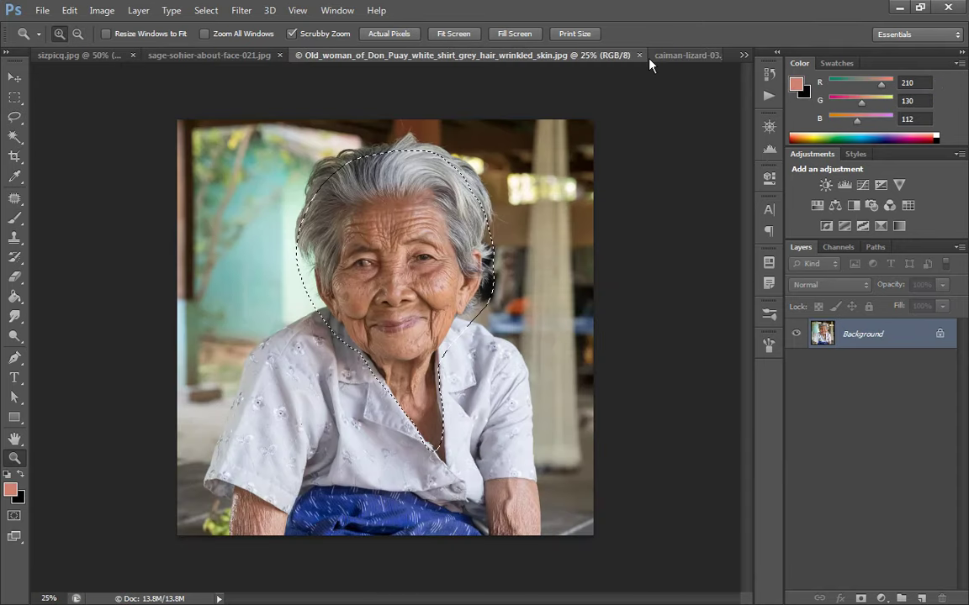
left_click(635, 55)
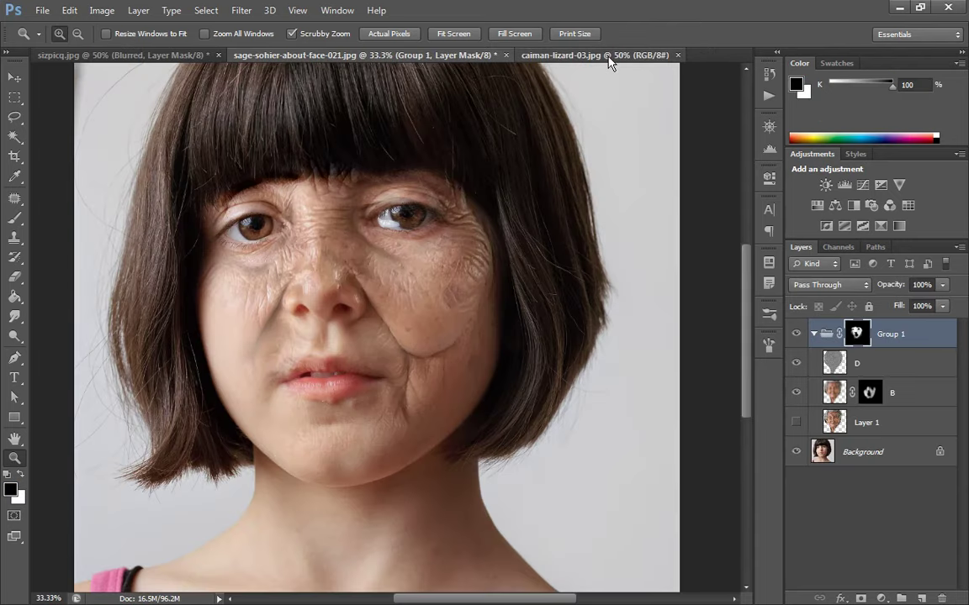
left_click(610, 56)
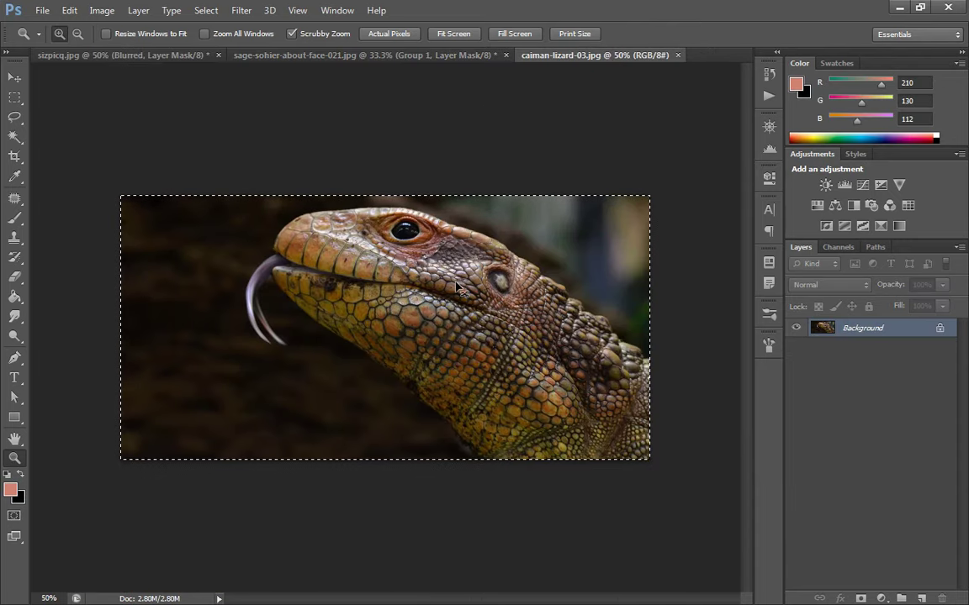
left_click(439, 57)
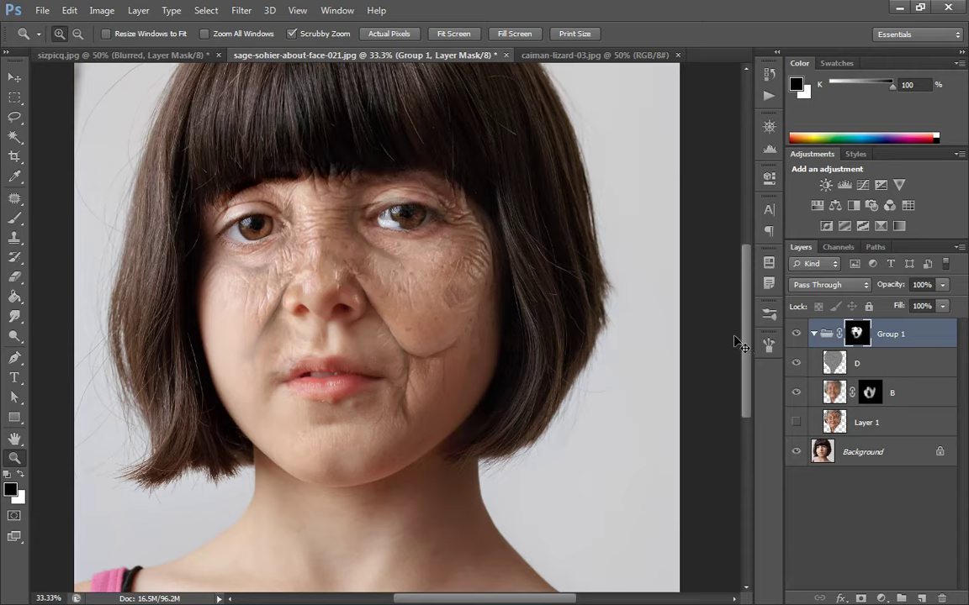
left_click_drag(737, 343, 515, 304)
key("ctrl+t")
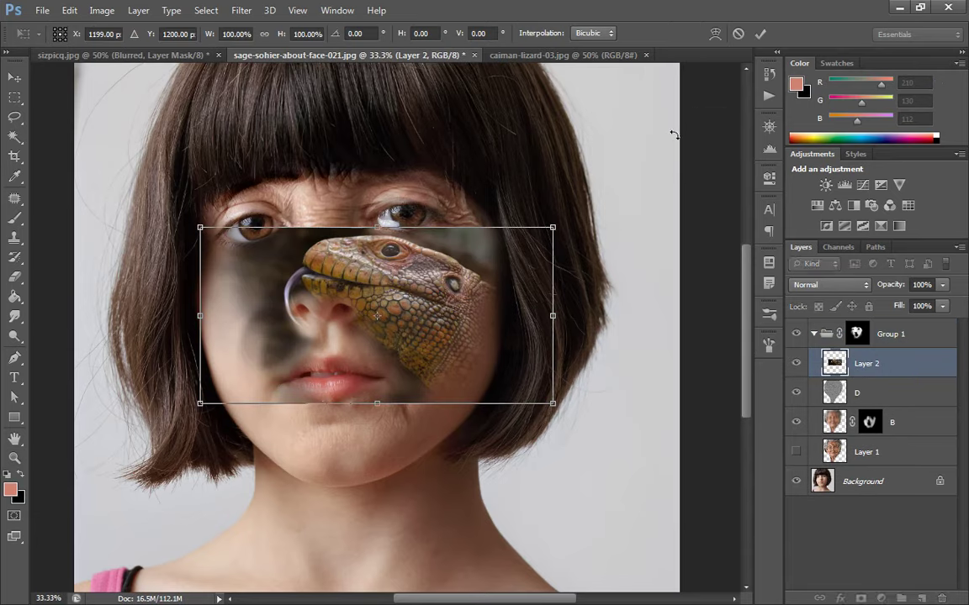
left_click(761, 34)
key("z")
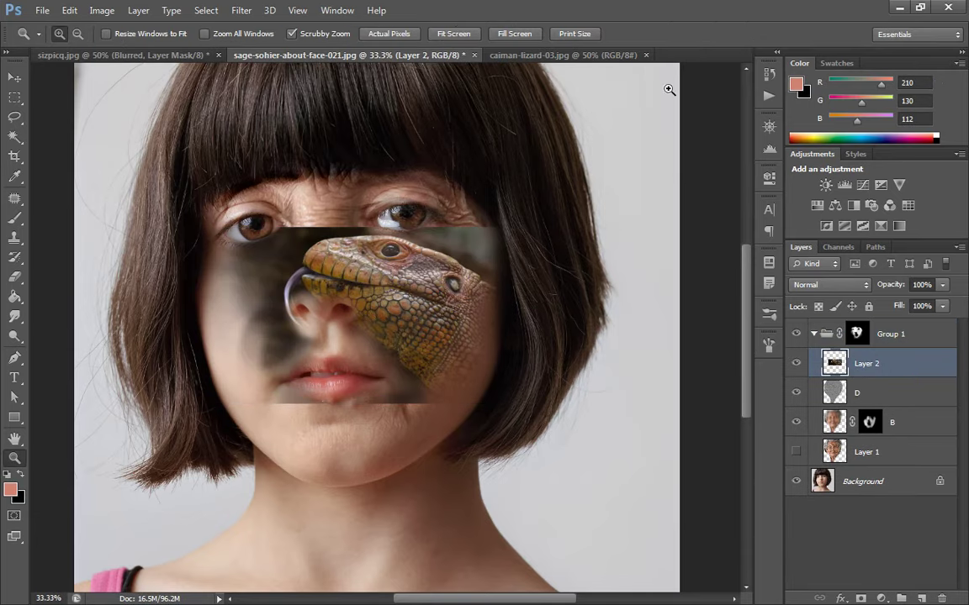
Select the area around the lizard's eye with the Lasso, feather the selection and copy it to a new layer.
key("b")
key("l")
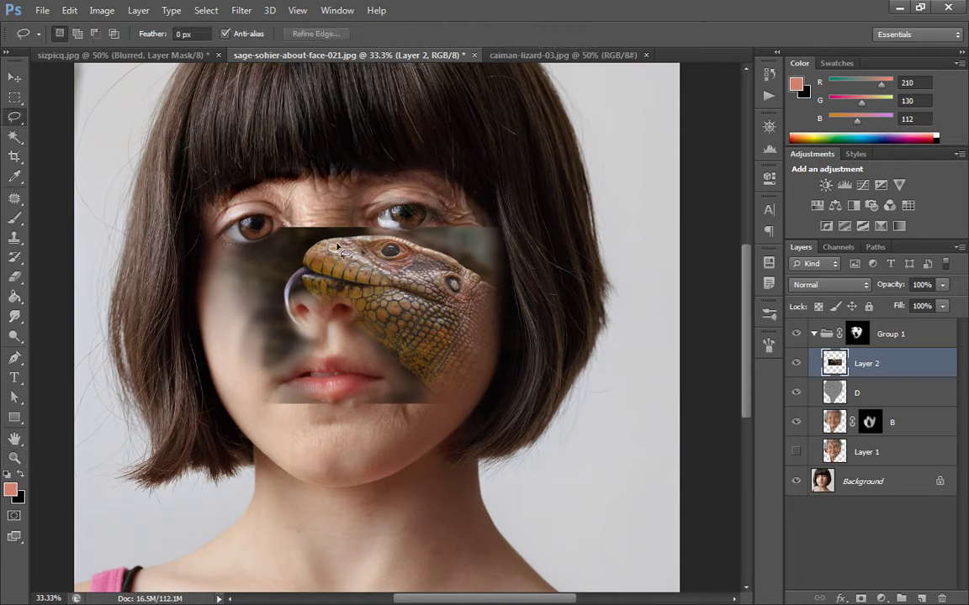
left_click_drag(437, 281, 380, 304)
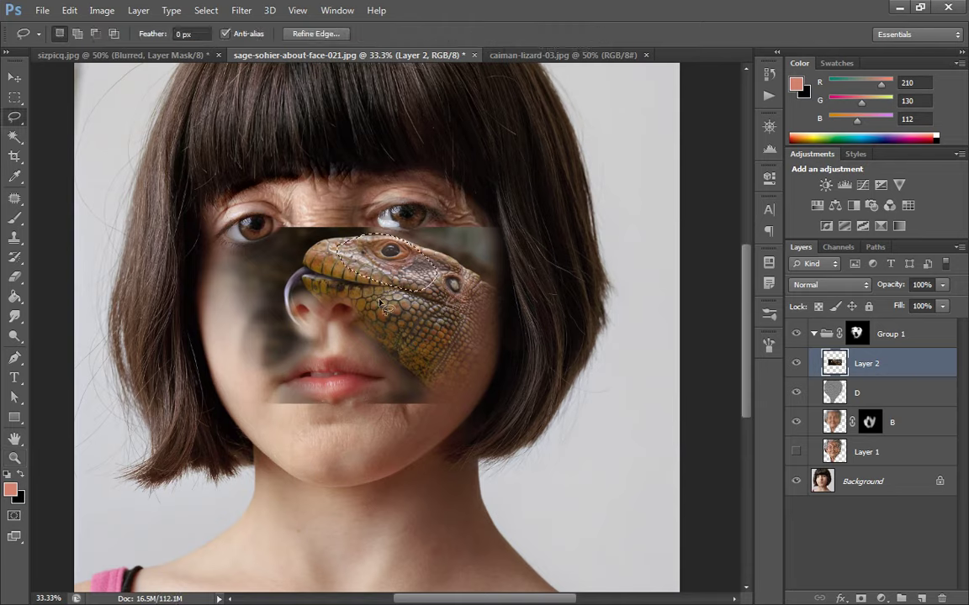
left_click(313, 34)
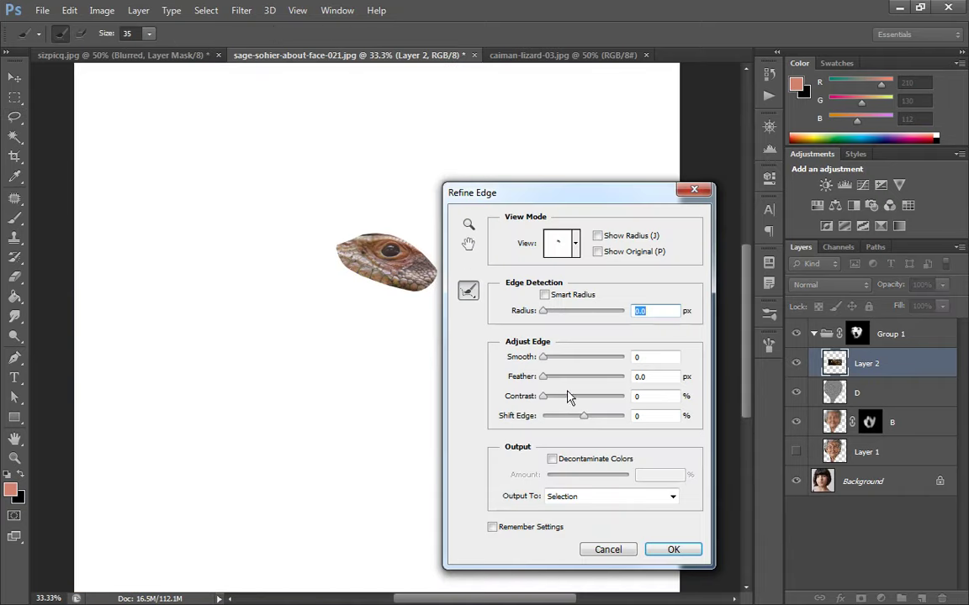
left_click_drag(542, 377, 578, 380)
left_click(685, 551)
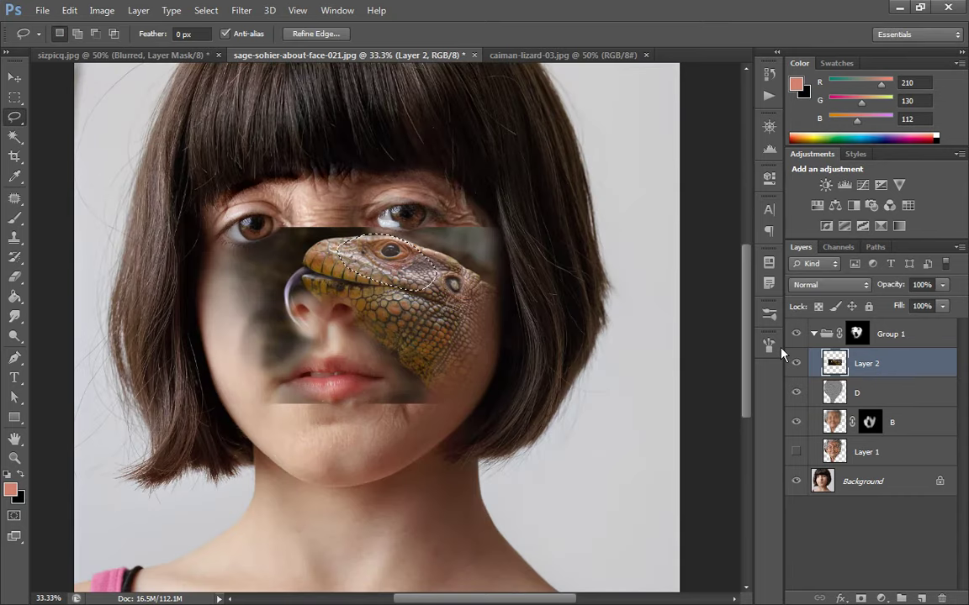
key("ctrl+j")
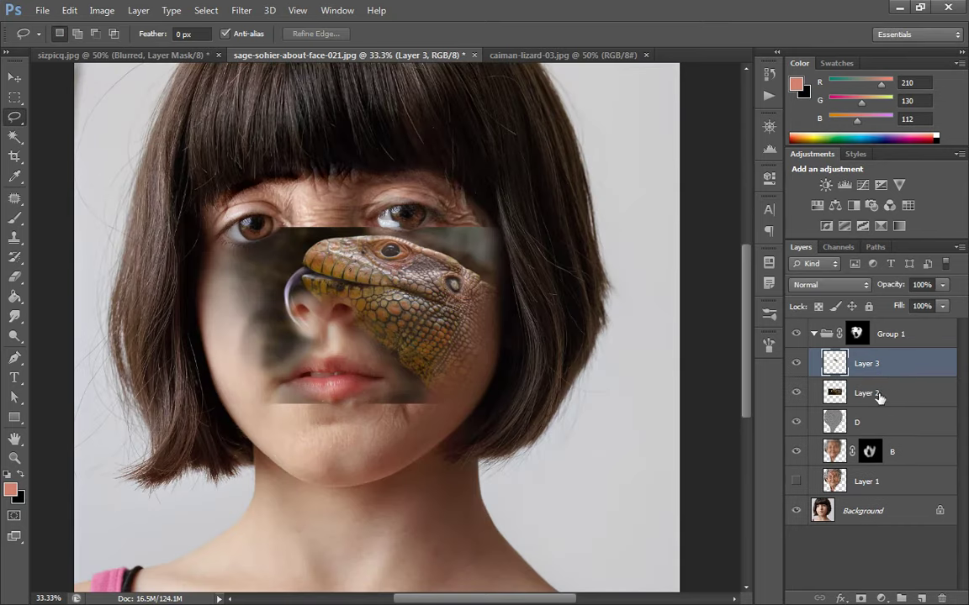
Hide Layer 2 and move Layer 3 out of Group 1 to the top of the layer stack.
left_click(795, 393)
left_click_drag(915, 369, 907, 330)
left_click_drag(904, 488, 893, 327)
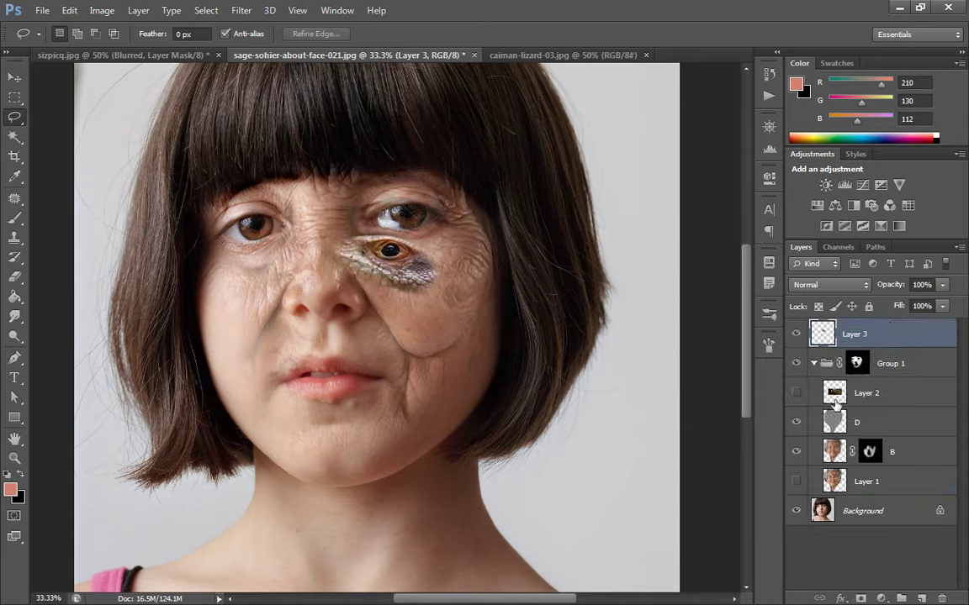
Scale the lizard eye on Layer 3 to about 203%, rotate it about -1.15° and place it over the girl's eye beside the wrinkled cheek.
key("ctrl+t")
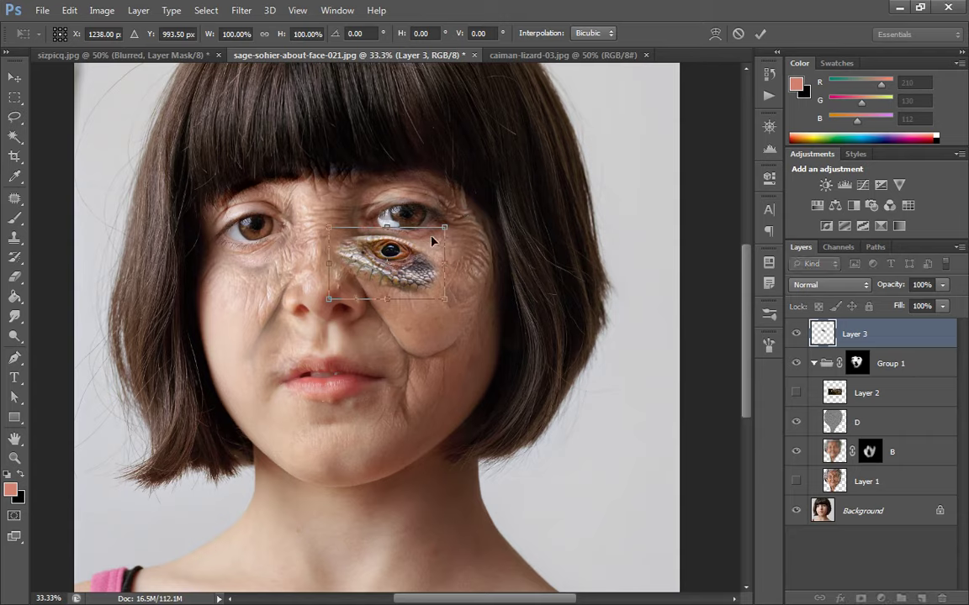
left_click_drag(439, 233, 558, 155)
left_click_drag(498, 211, 447, 232)
left_click_drag(501, 136, 558, 147)
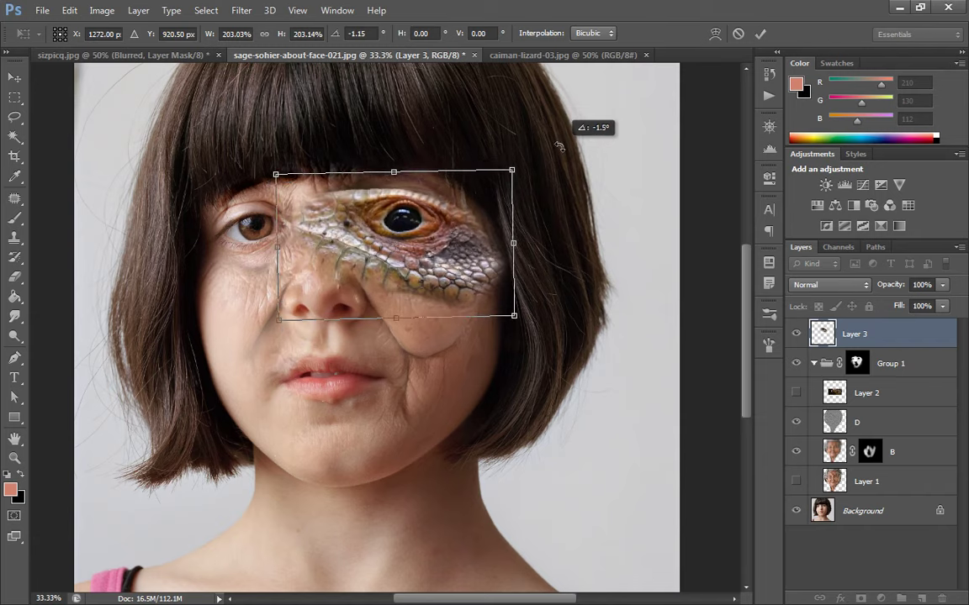
left_click(757, 39)
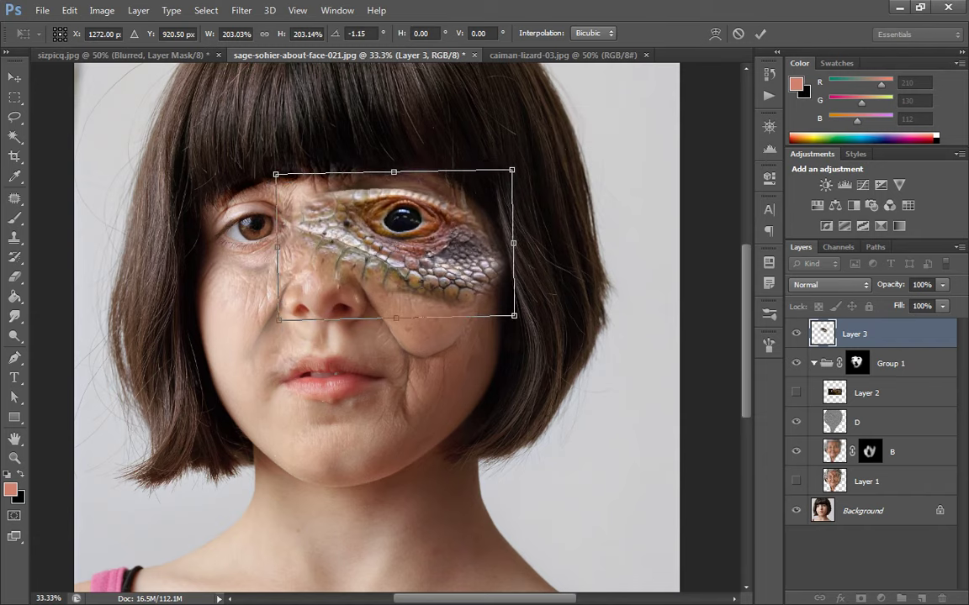
Apply the eye's transform, hide Layer 3, and show Layer 2 moved out of Group 1 to just below Layer 3.
left_click(759, 35)
left_click(796, 335)
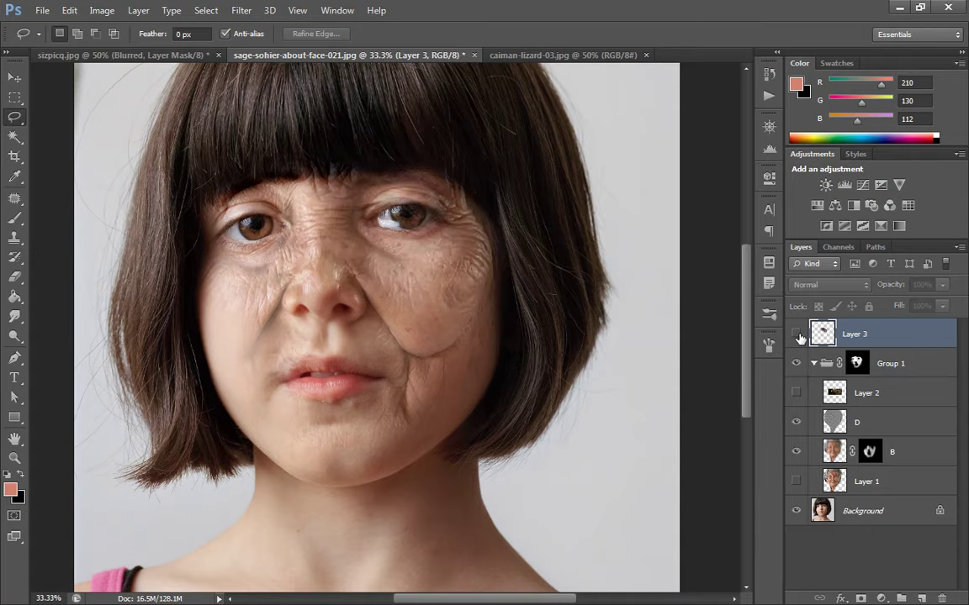
left_click(795, 393)
left_click_drag(858, 392, 840, 349)
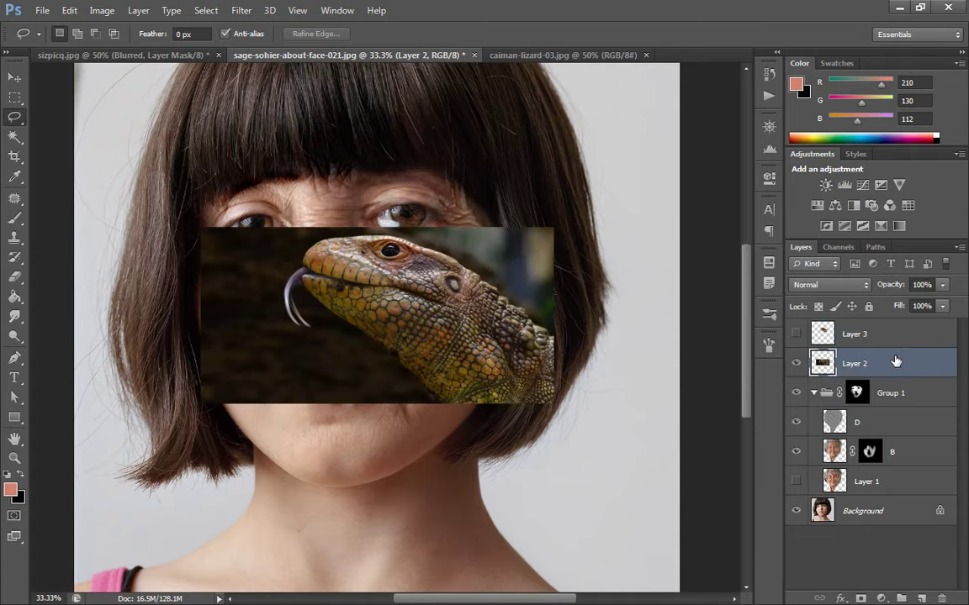
Select the scales on the lizard's lower jaw and throat with the Lasso, feather the edge 9 px and copy them to a new layer.
key("z")
left_click_drag(400, 327, 453, 333)
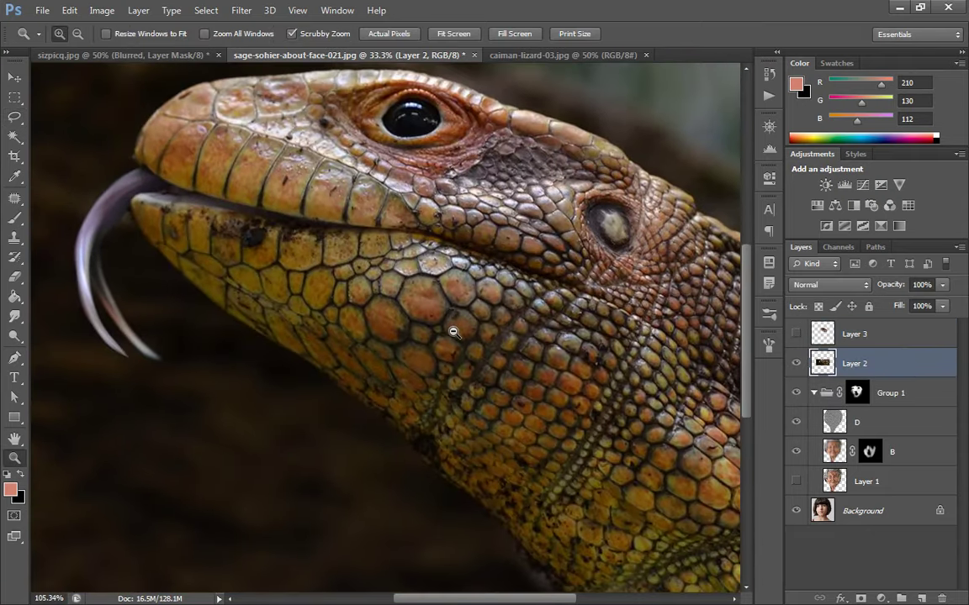
key("l")
mouse_move(485, 252)
left_mouse_down()
mouse_move(336, 233)
mouse_move(256, 331)
mouse_move(463, 454)
mouse_move(485, 252)
left_mouse_up()
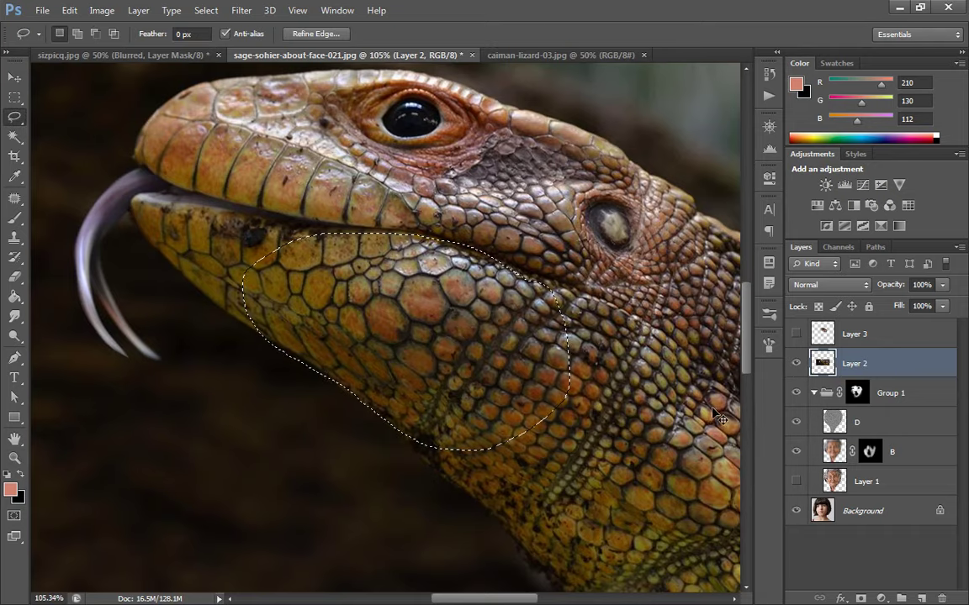
left_click(333, 34)
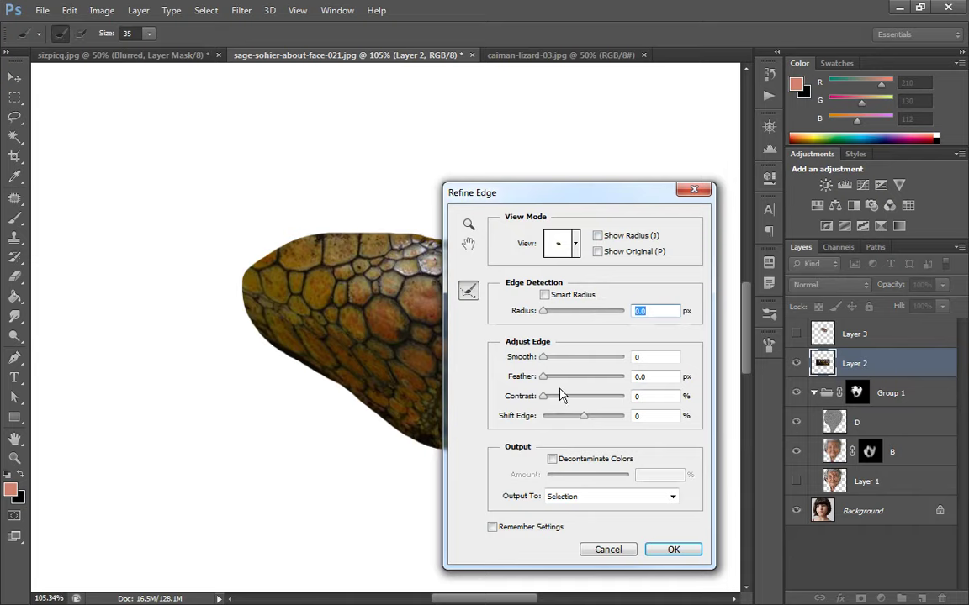
left_click_drag(573, 382, 572, 386)
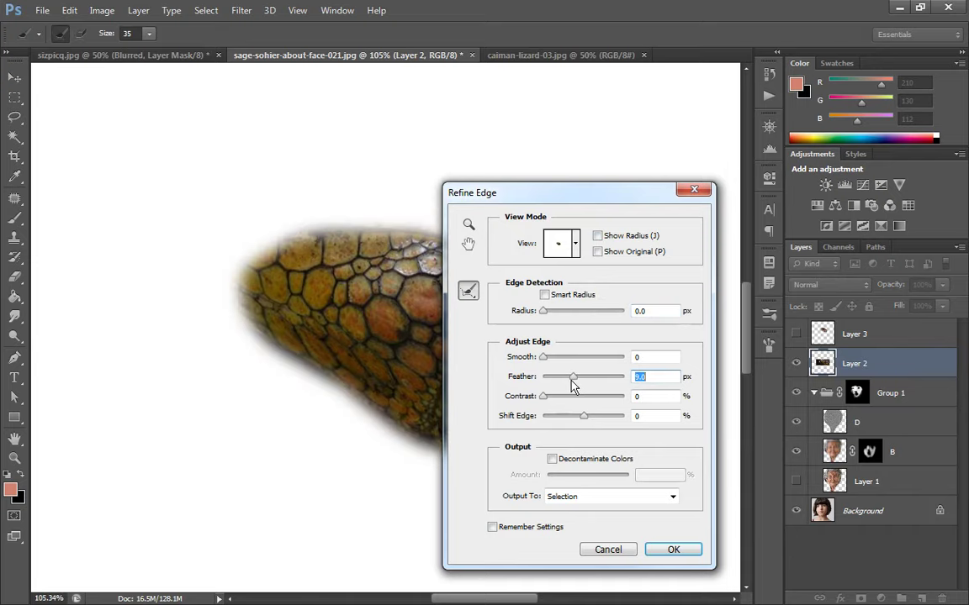
left_click(675, 555)
key("ctrl+j")
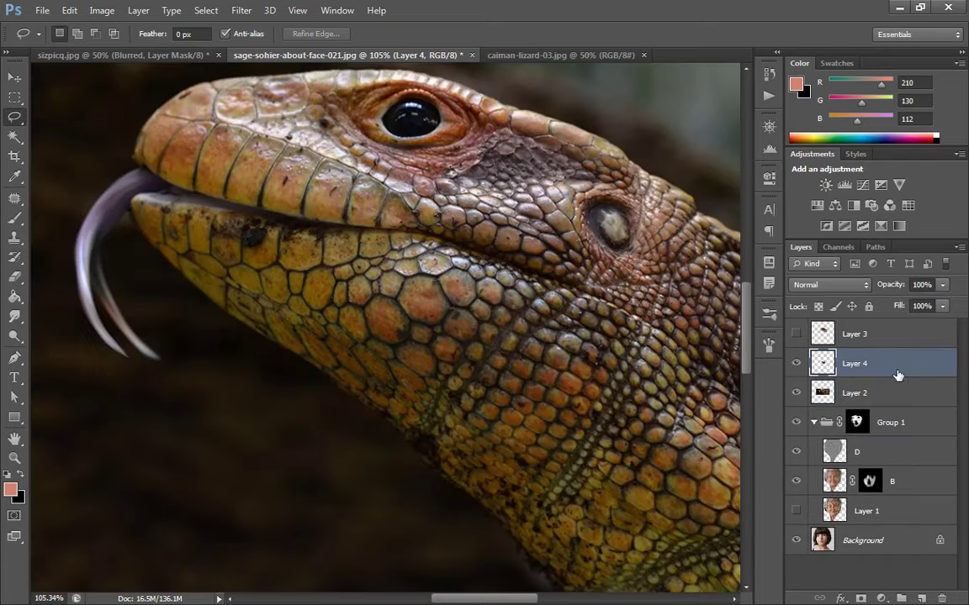
Delete Layer 2, then scale the jaw scales on Layer 4 to about 155%, rotated about 14.49°, over the cheek below the lizard eye.
left_click(796, 393)
left_click_drag(886, 393, 941, 598)
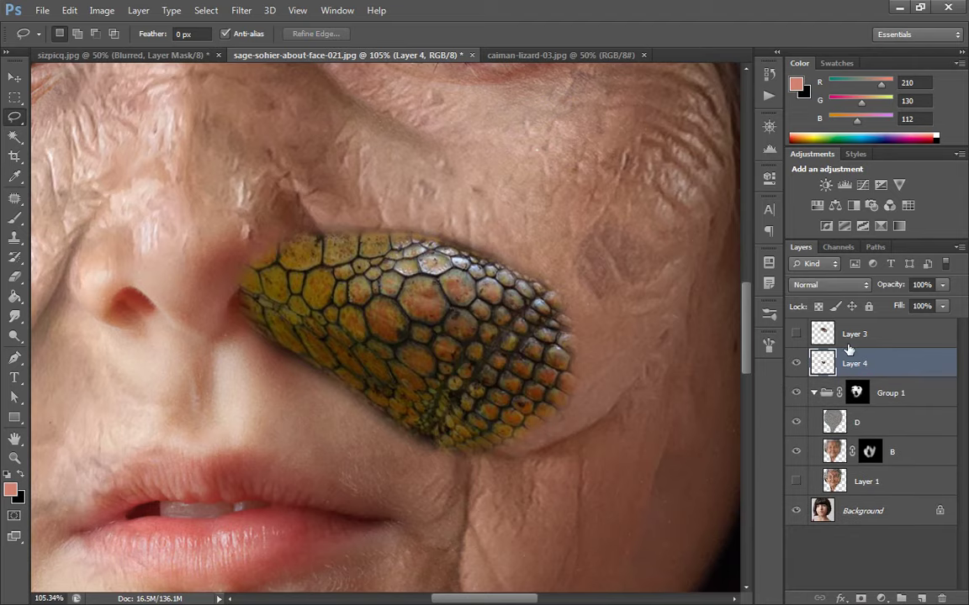
left_click(607, 281, "alt")
key("ctrl+t")
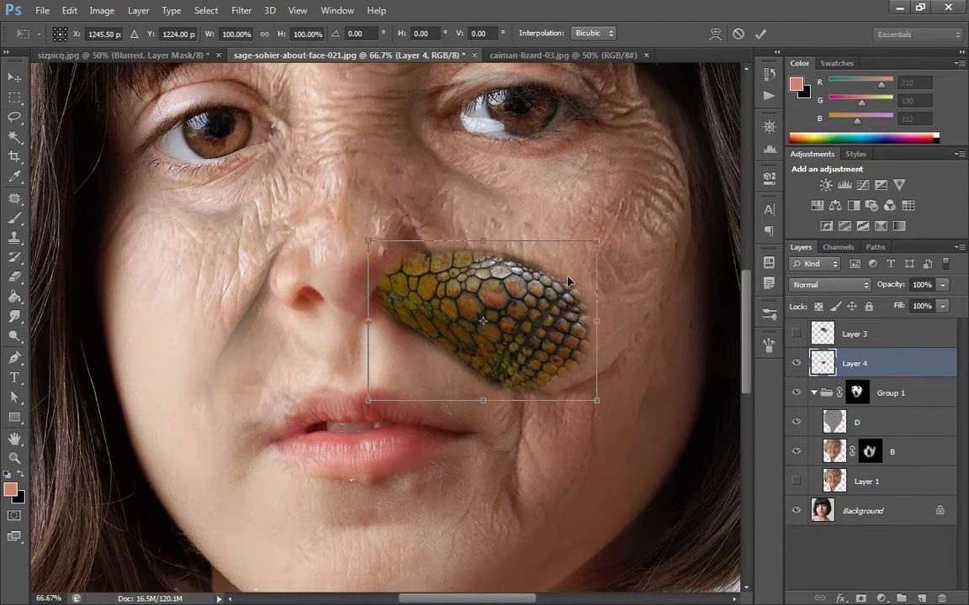
left_click_drag(592, 250, 725, 158)
left_click_drag(641, 317, 626, 327)
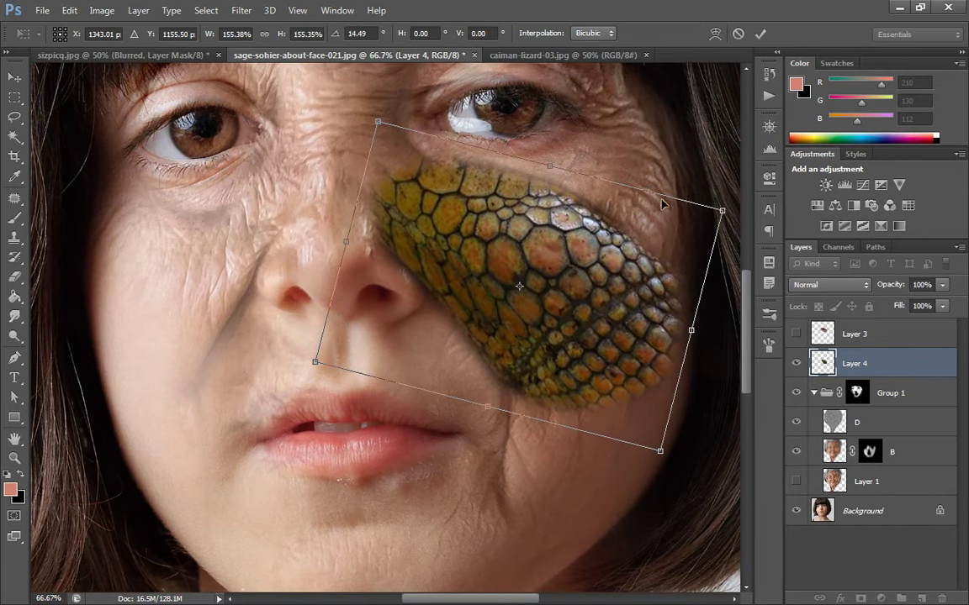
left_click(760, 34)
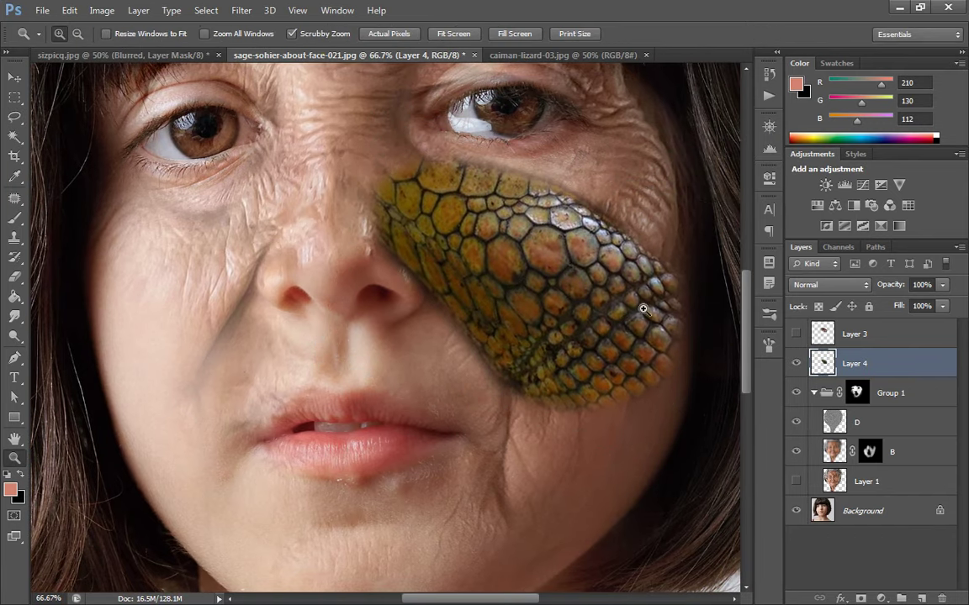
Show Layer 3 and merge it with Layer 4 into one layer of lizard skin.
left_click(797, 334)
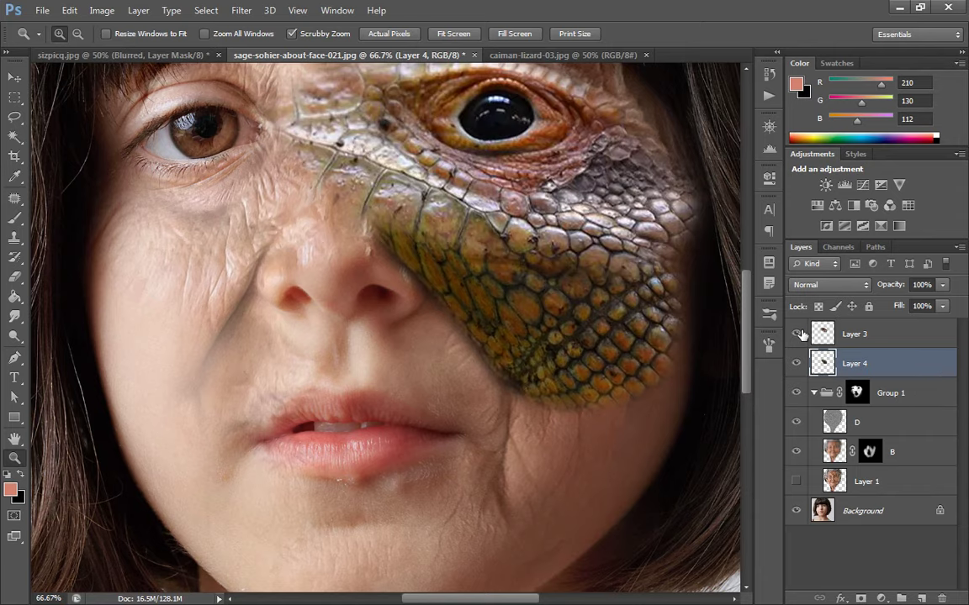
left_click(798, 334)
left_click(798, 334)
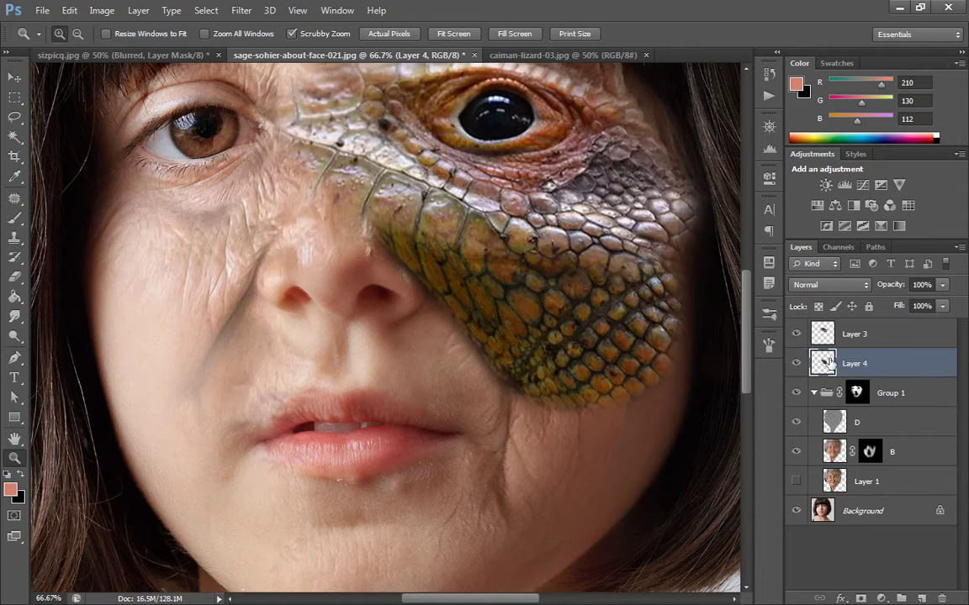
left_click(913, 345, "shift")
left_click_drag(568, 238, 531, 335)
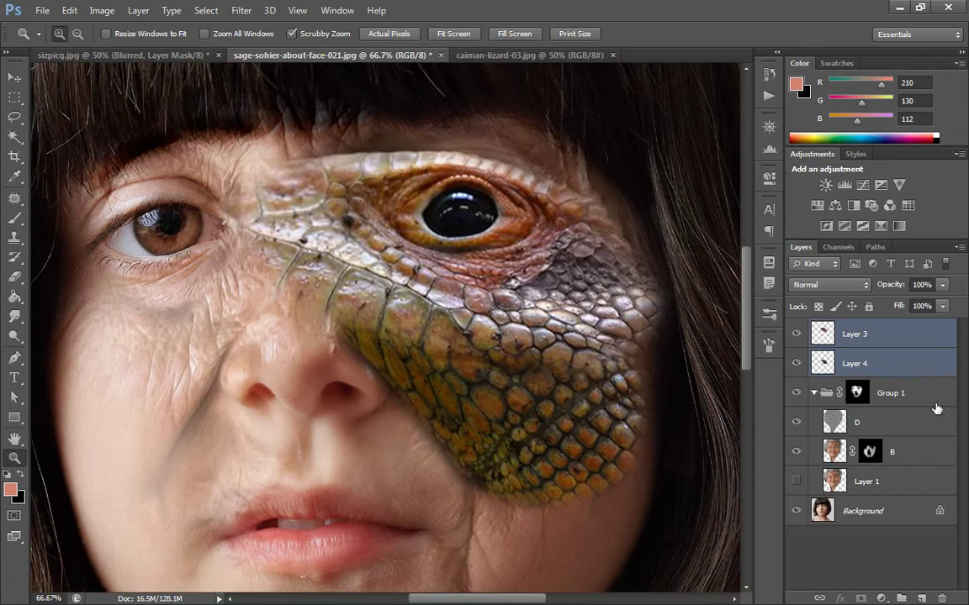
key("ctrl+e")
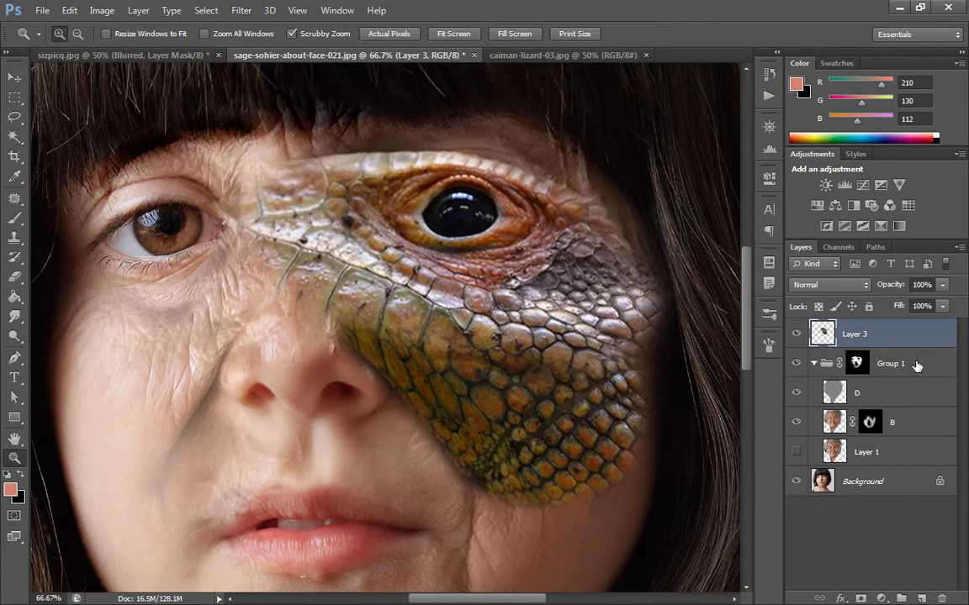
Duplicate the merged lizard Layer 3 twice, naming the first copy B and the upper copy D.
key("ctrl+j")
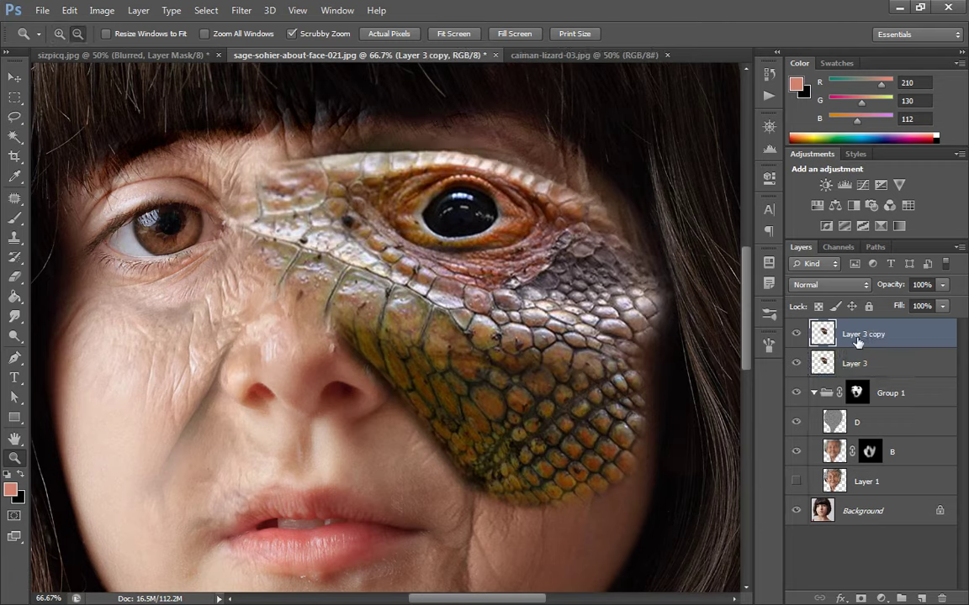
double_click(855, 334)
type("B")
key("Return")
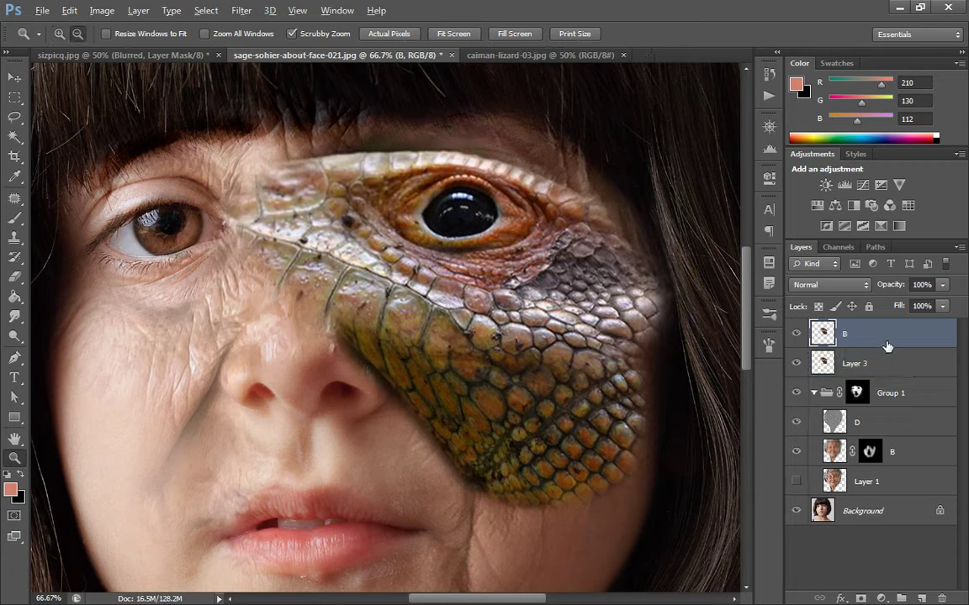
key("ctrl+j")
key("ctrl+bracketright")
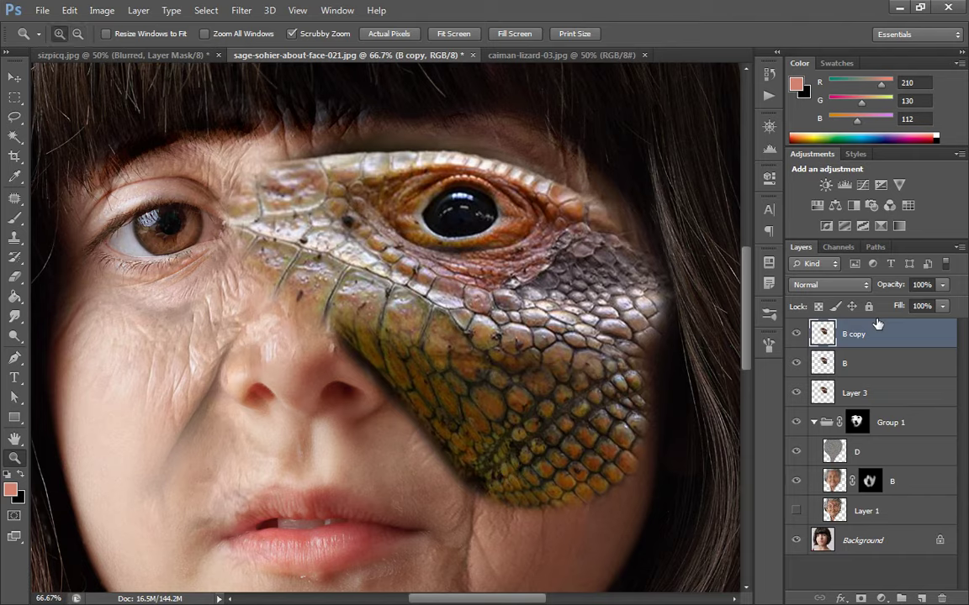
double_click(866, 335)
type("D")
key("Return")
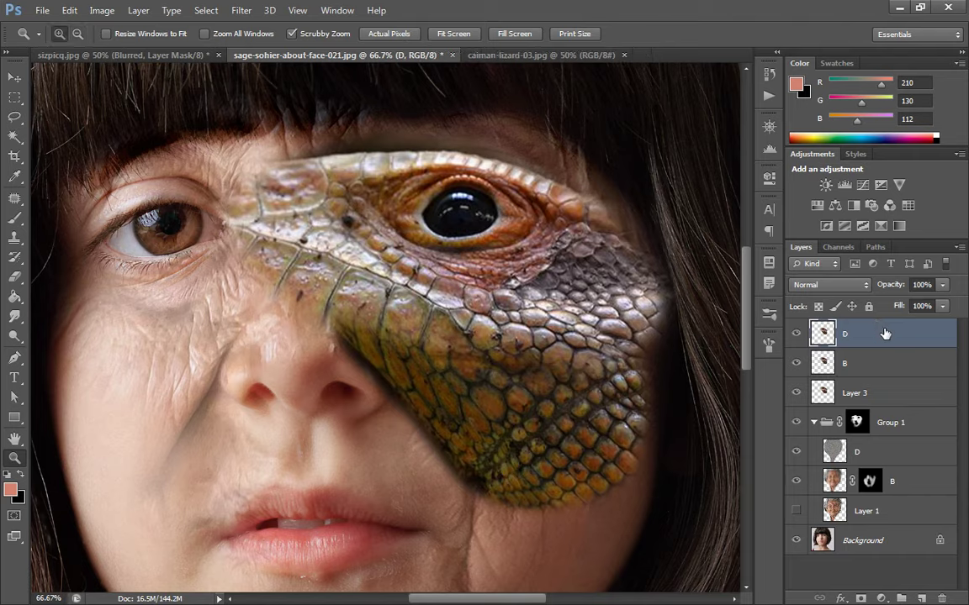
Hide the lizard layer D and blur the lizard layer B with a Gaussian Blur of 8.4 pixels radius.
left_click(861, 368)
left_click(796, 333)
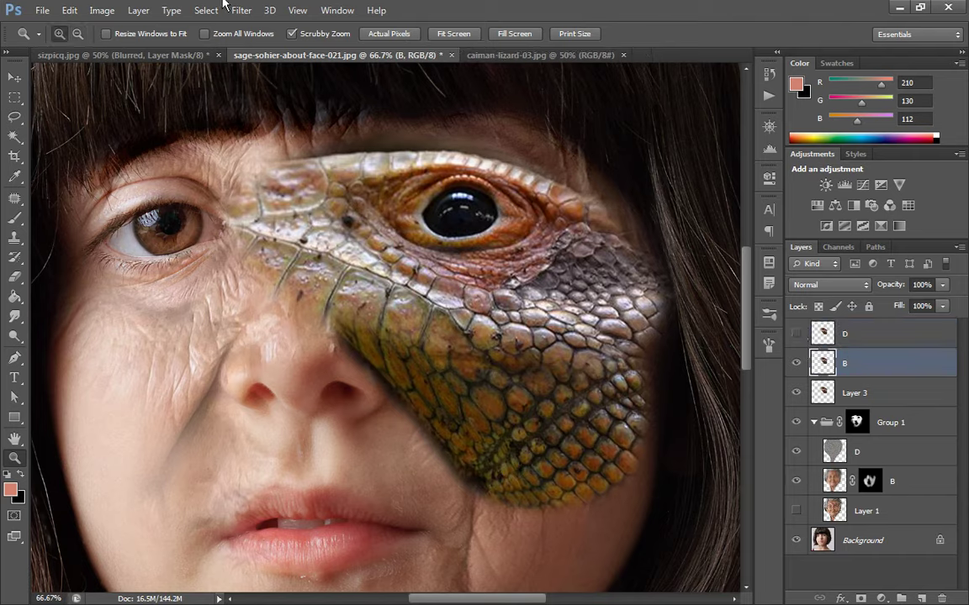
left_click(241, 10)
mouse_move(309, 164)
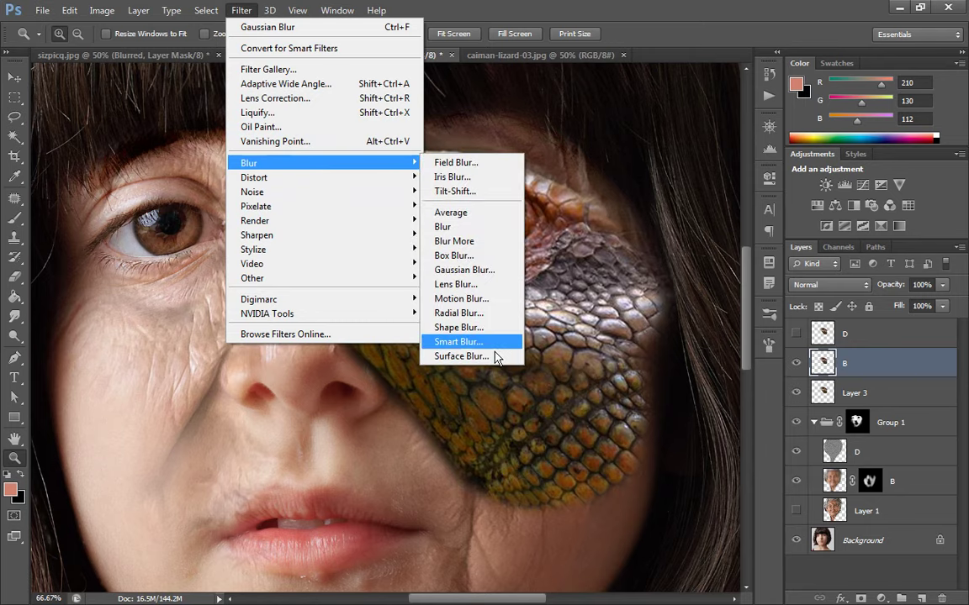
left_click(505, 269)
left_click_drag(564, 524, 563, 524)
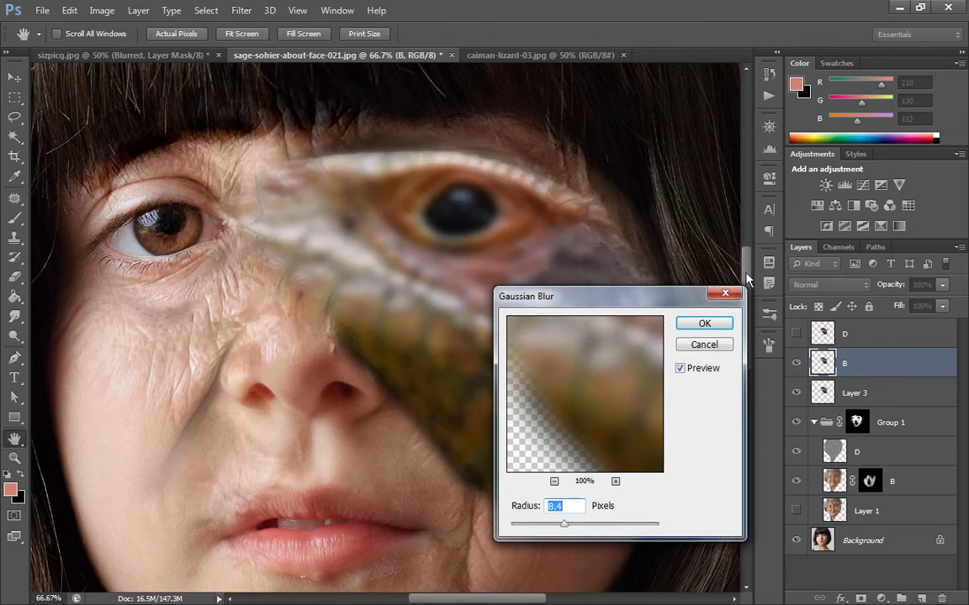
left_click(705, 324)
Show lizard layer D, subtract lizard layer B using Apply Image with scale 2 and offset 128, and set D's blend mode to Linear Light.
left_click(832, 334)
left_click(795, 334)
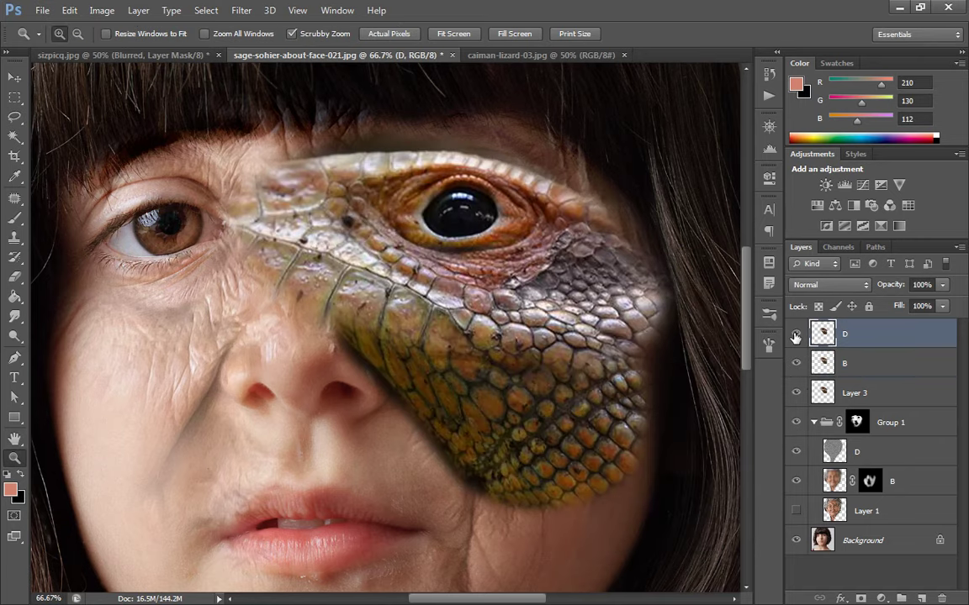
left_click(101, 10)
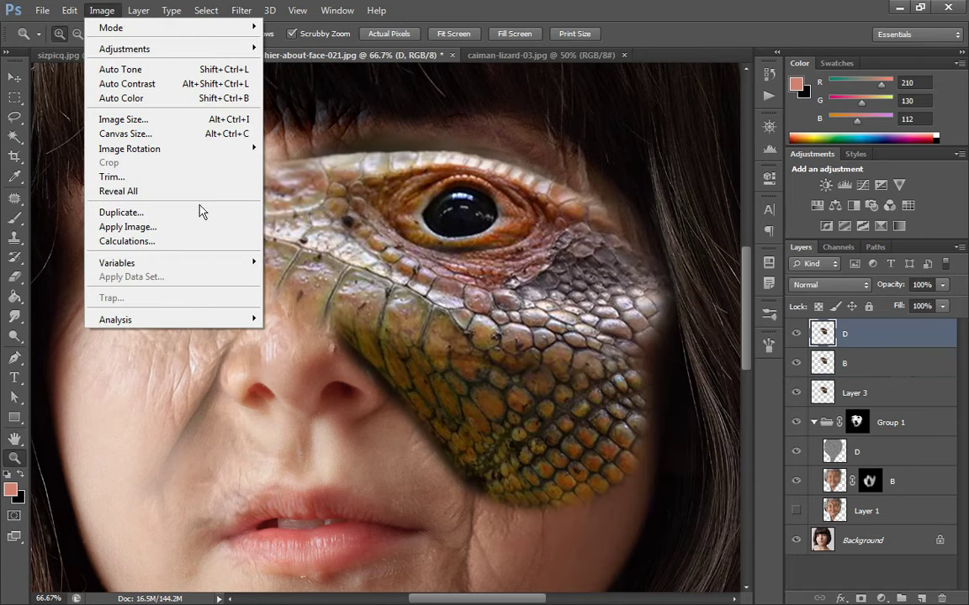
left_click(190, 237)
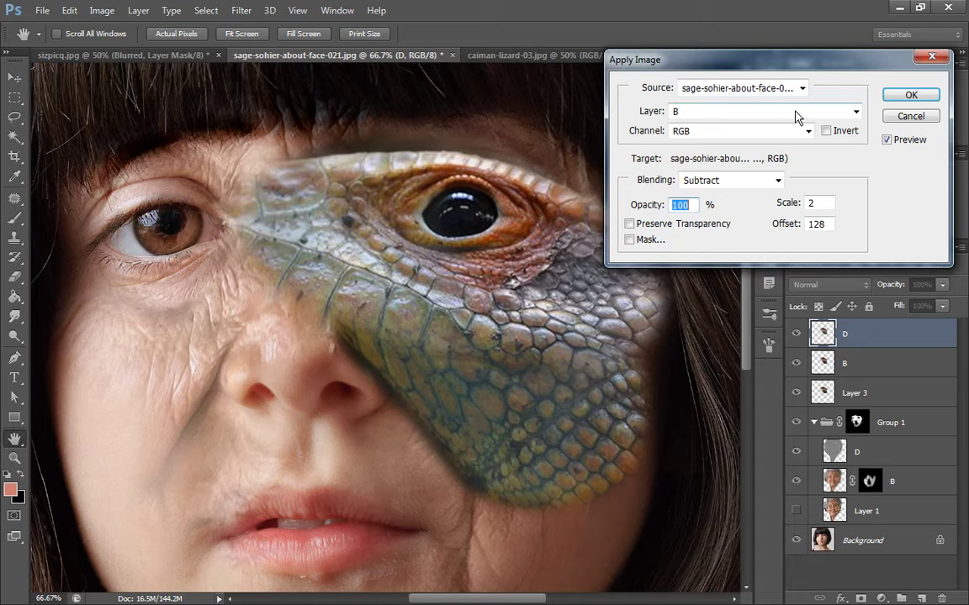
left_click(767, 112)
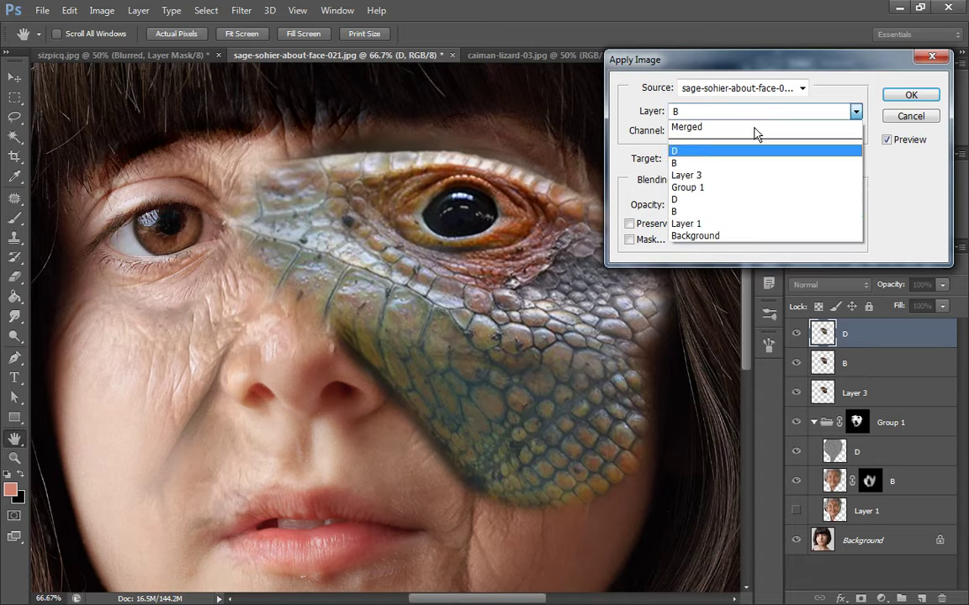
left_click(724, 163)
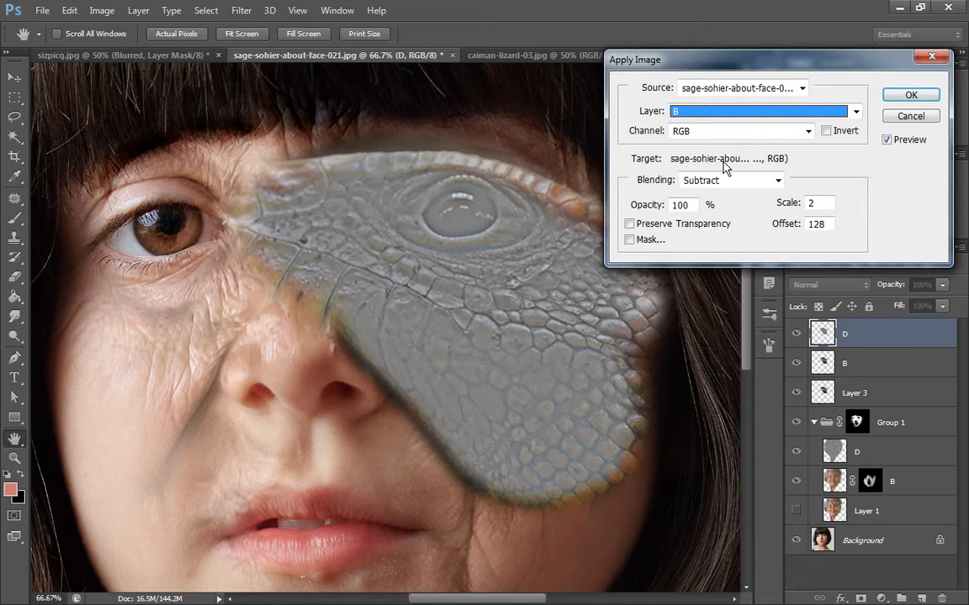
left_click(700, 114)
left_click(720, 114)
left_click(911, 96)
key("z")
left_click(830, 284)
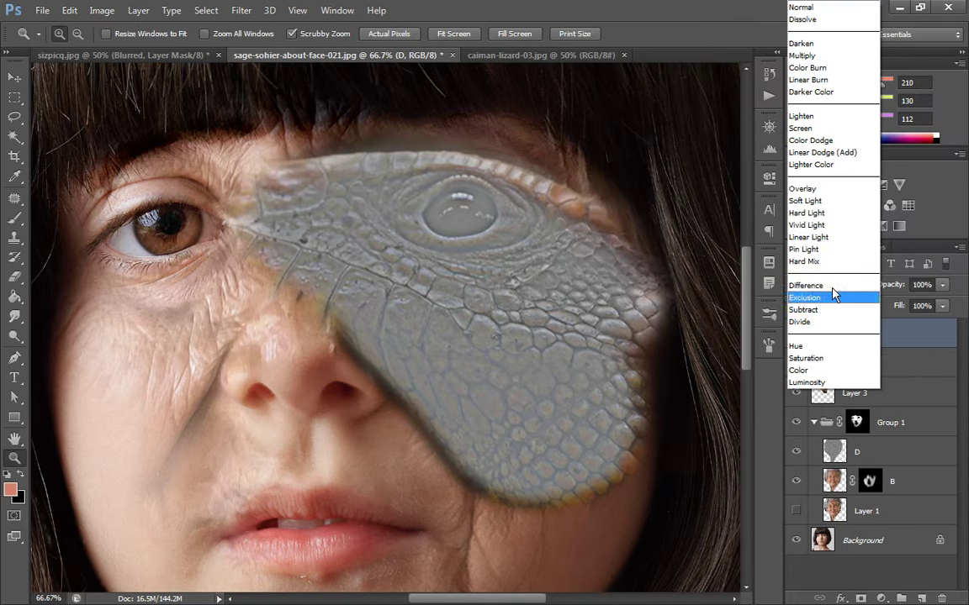
left_click(839, 242)
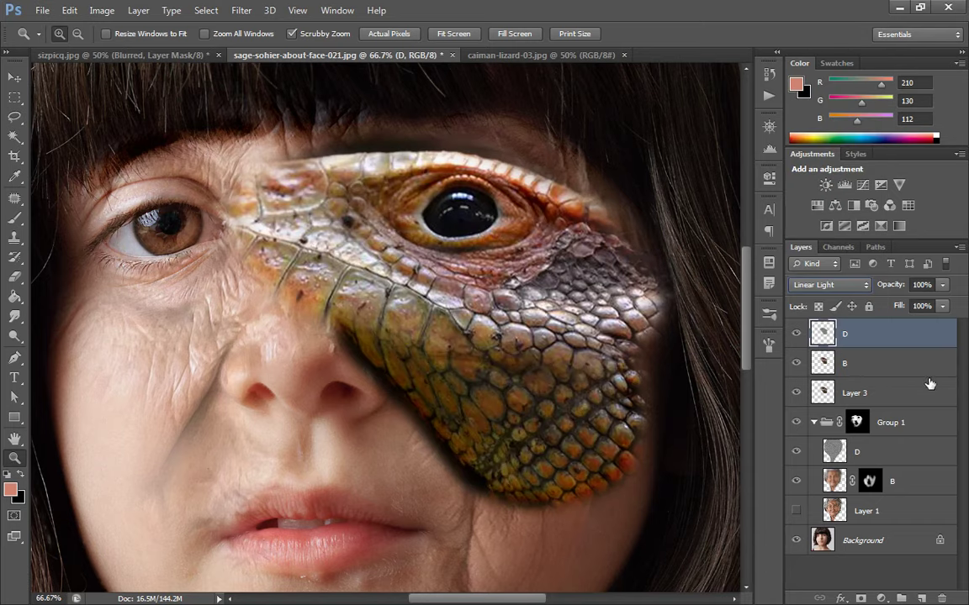
Group the lizard layers D, B and Layer 3 into Group 2, expand it and compare the portrait with and without the group.
left_click(883, 393, "shift")
left_click_drag(884, 393, 901, 598)
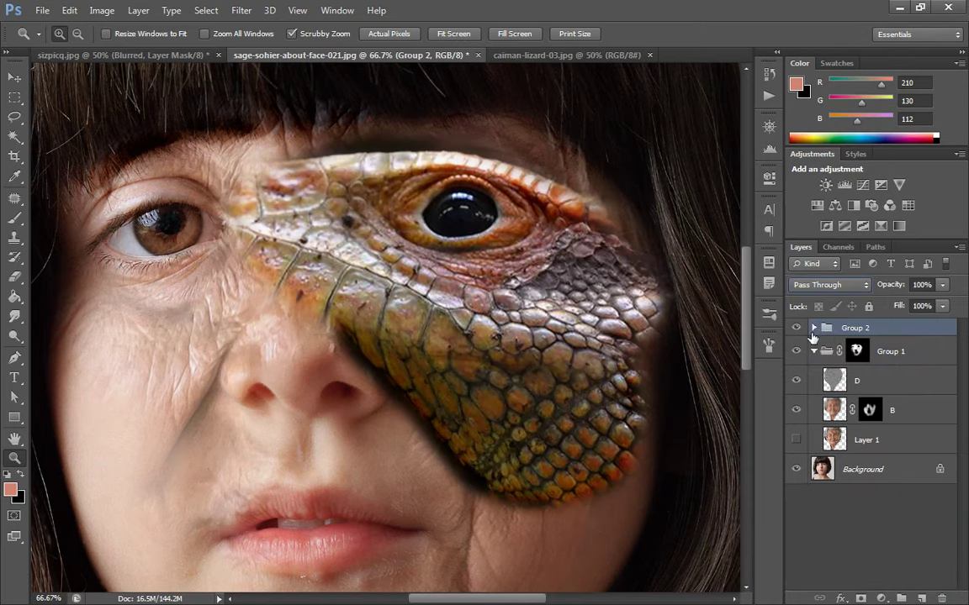
left_click(813, 329)
left_click(795, 329)
left_click(794, 329)
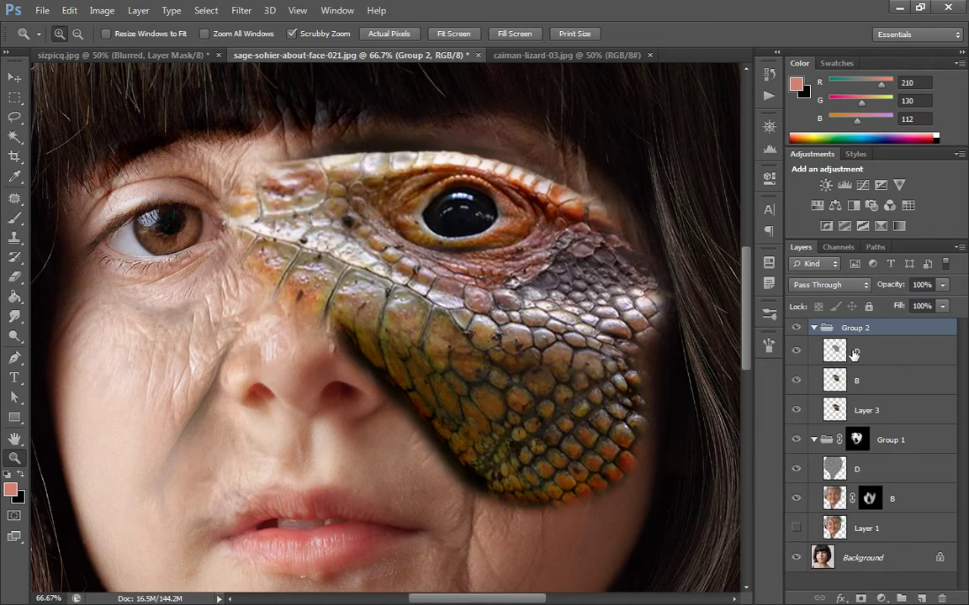
Hide Layer 3 and the blurred layer B in Group 2, leaving only the detail layer D over the face.
left_click(430, 324, "alt")
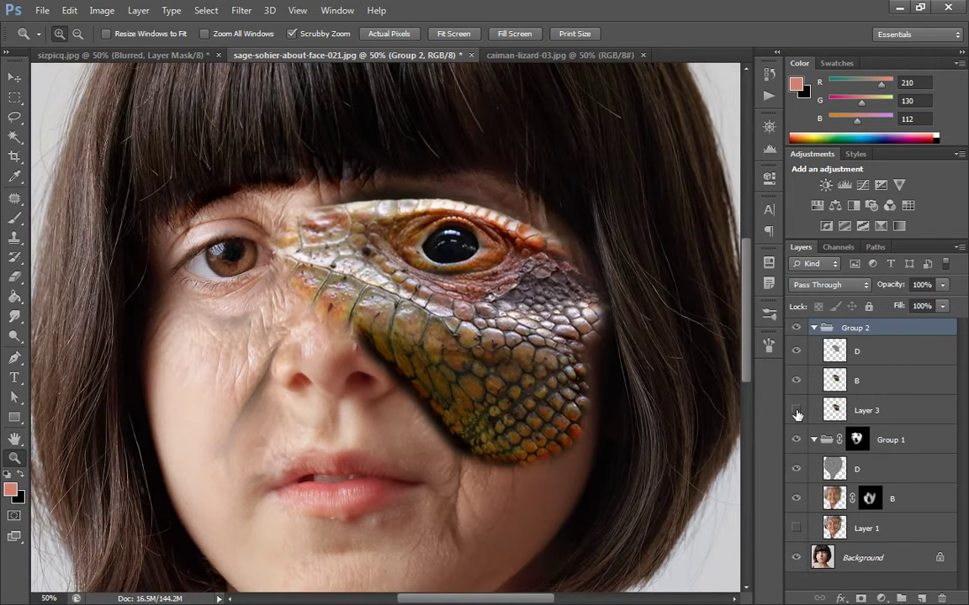
left_click(796, 411)
left_click(796, 382)
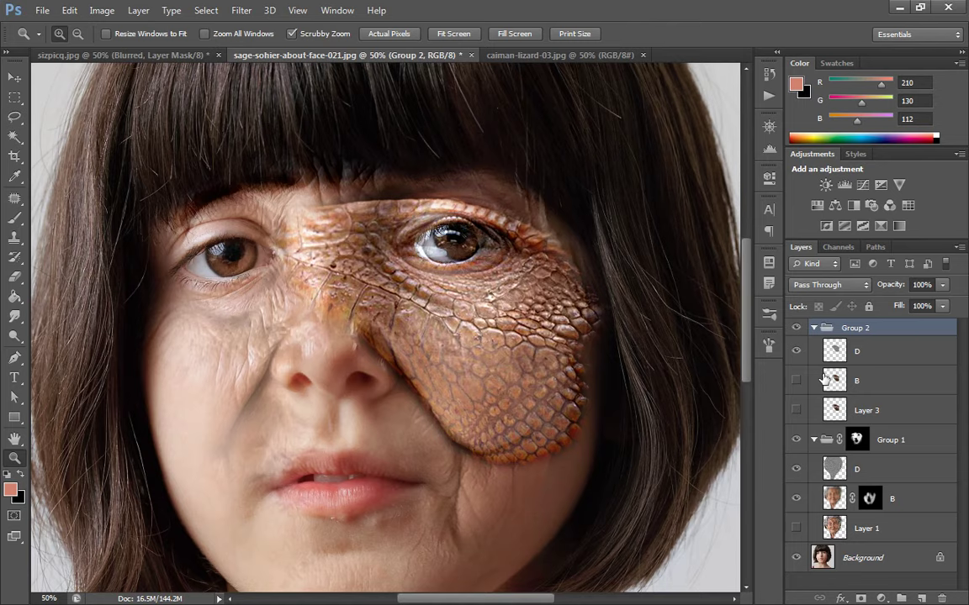
left_click(877, 361)
left_click(860, 597)
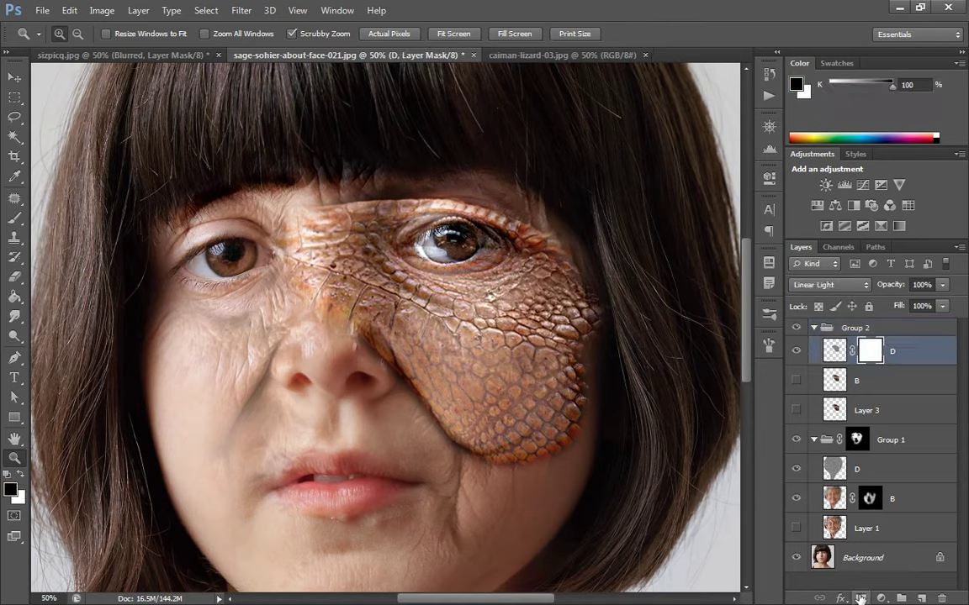
key("ctrl+z")
left_click(872, 328)
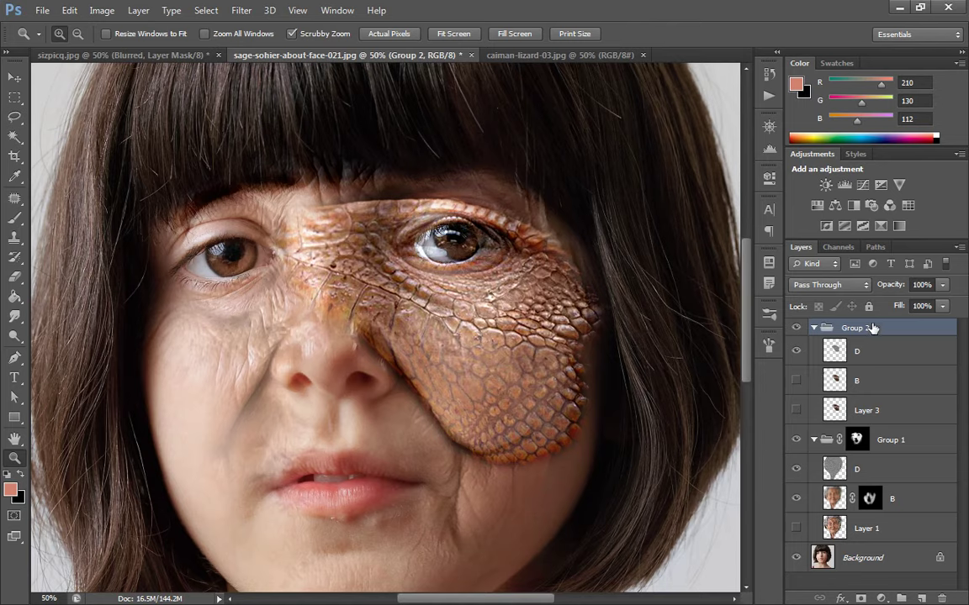
Add a black mask to Group 2 and paint white on it over the cheek and around the eye to reveal the lizard scale detail.
left_click(860, 598)
key("ctrl+i")
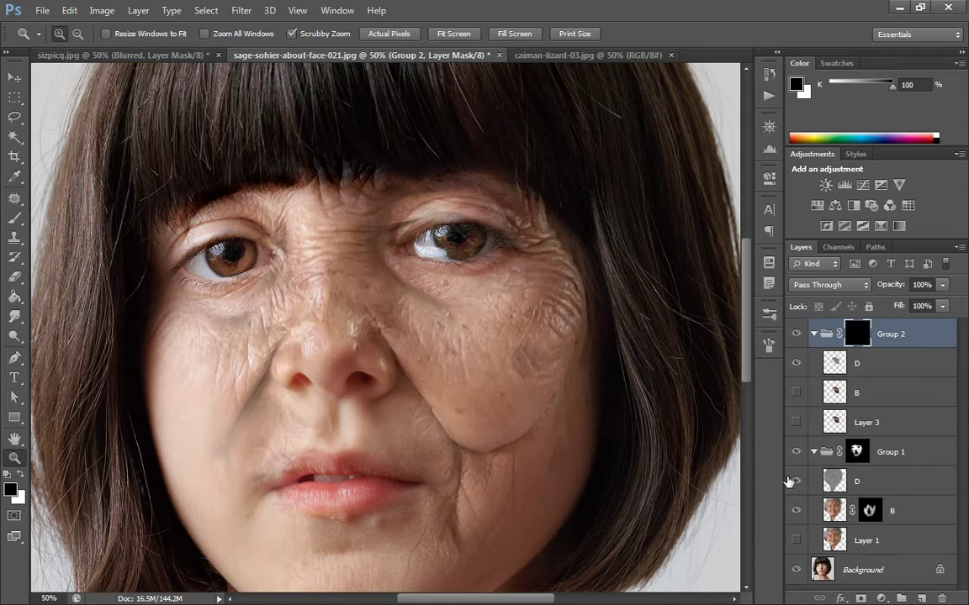
key("b")
key("x")
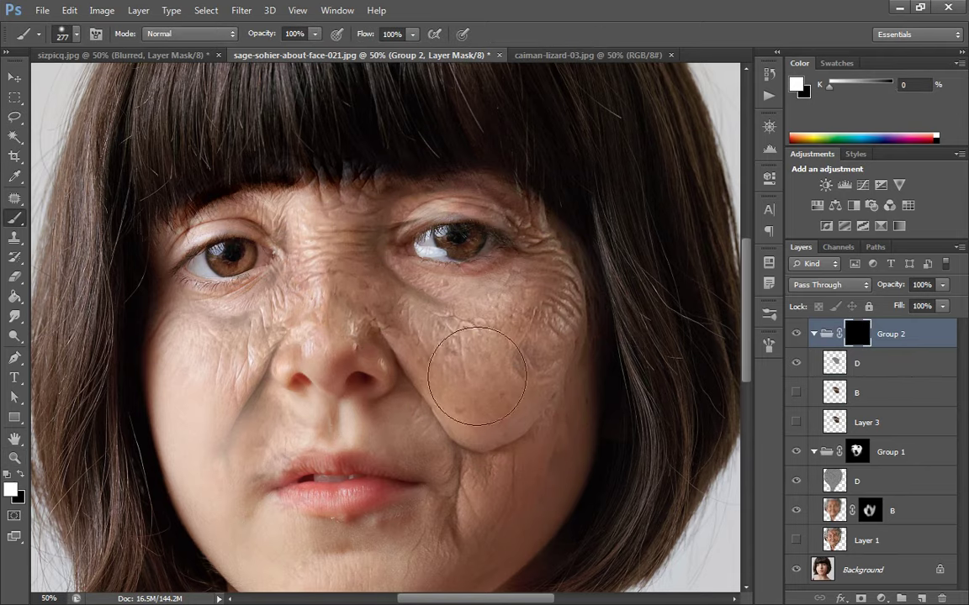
mouse_move(477, 377)
left_mouse_down()
mouse_move(505, 346)
mouse_move(492, 353)
mouse_move(428, 296)
mouse_move(455, 293)
mouse_move(471, 305)
mouse_move(553, 291)
mouse_move(546, 313)
left_mouse_up()
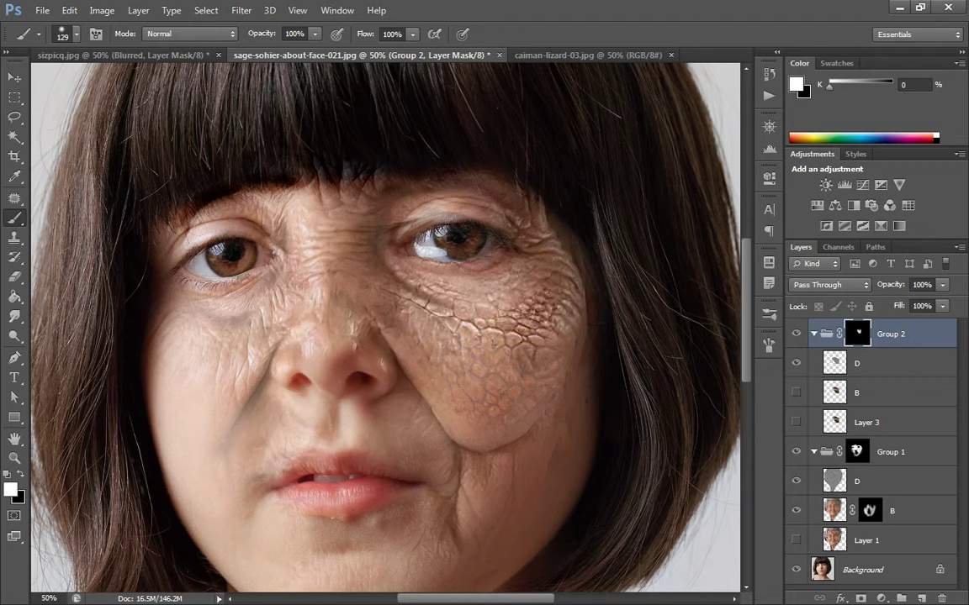
left_click_drag(421, 252, 458, 269)
mouse_move(463, 229)
left_mouse_down()
mouse_move(509, 271)
mouse_move(484, 262)
left_mouse_up()
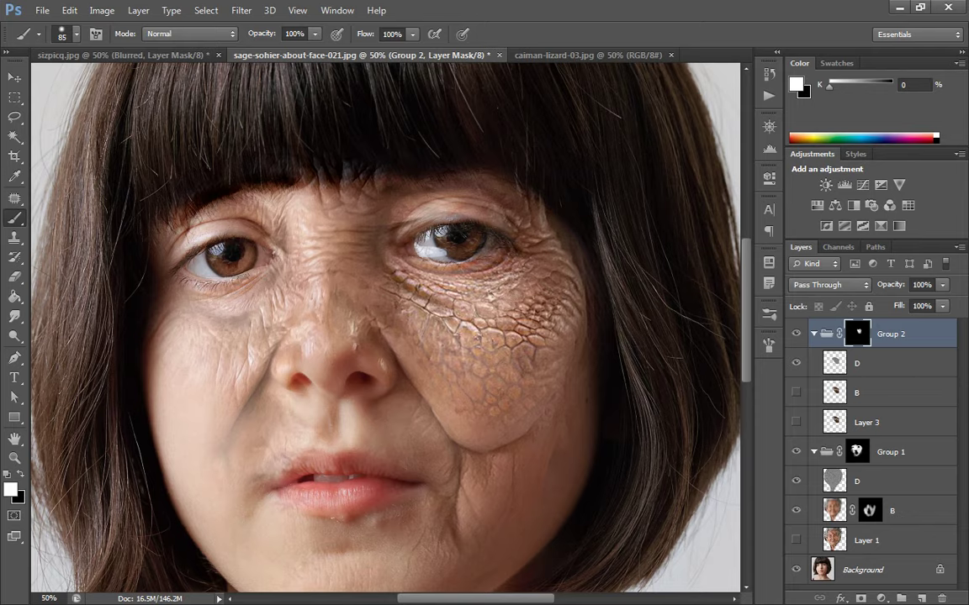
left_click_drag(395, 285, 425, 286)
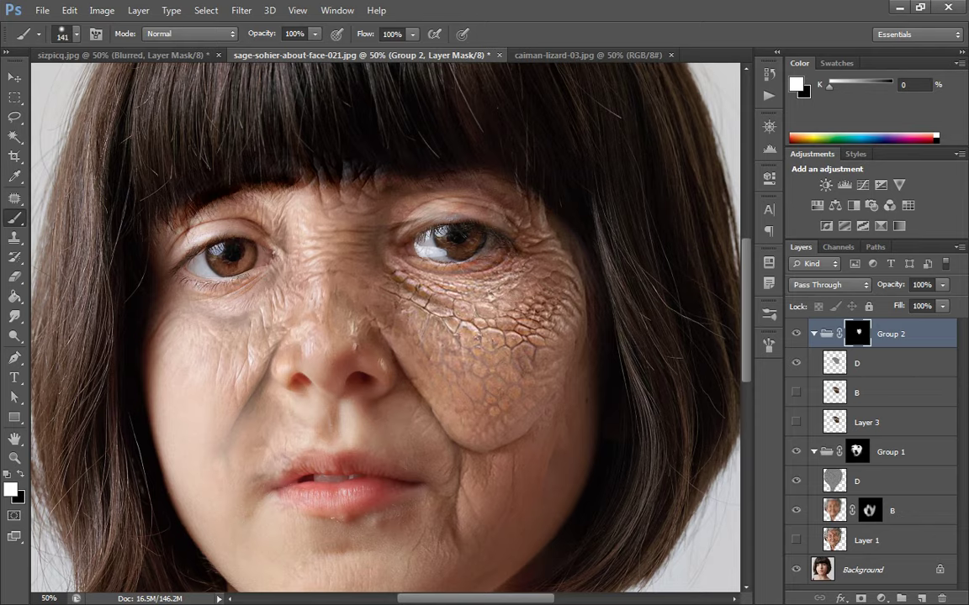
Give the blurred lizard layer B in Group 2 an inverted black mask and make the layer visible.
left_click(846, 393)
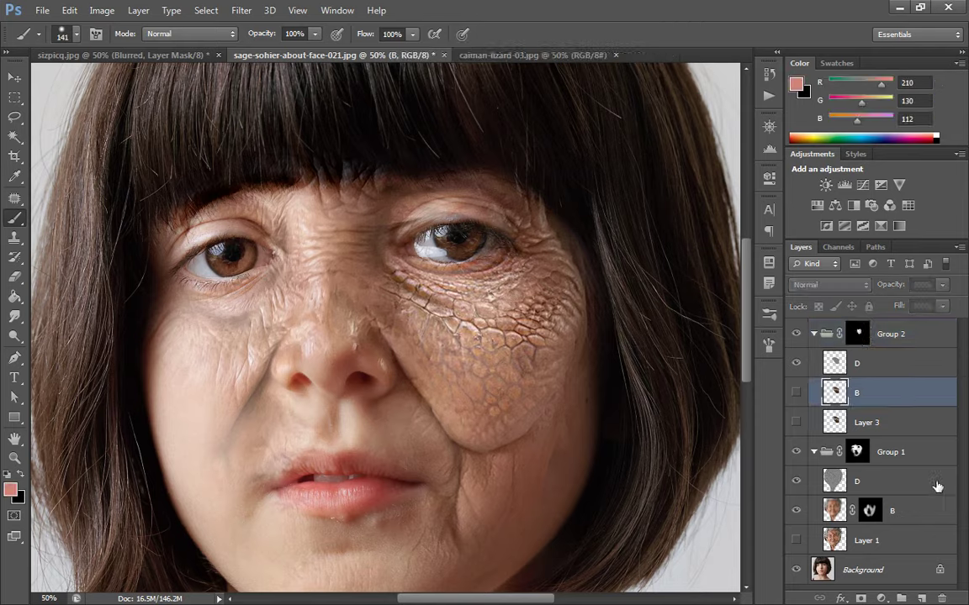
left_click(860, 598)
key("ctrl+i")
left_click(795, 393)
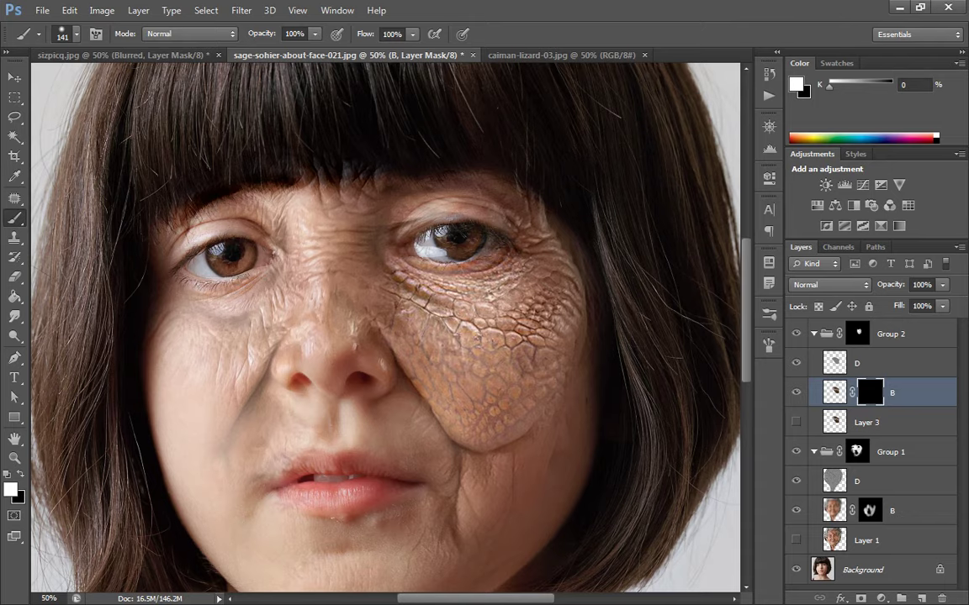
Paint white on layer B's mask with a larger soft brush to bring lizard colour onto the cheek, then inspect the mask alone.
left_click_drag(457, 338, 500, 347)
key("ctrl+z")
right_click(492, 346, "alt")
mouse_move(446, 329)
left_mouse_down()
mouse_move(468, 330)
mouse_move(423, 300)
mouse_move(441, 345)
left_mouse_up()
key("ctrl+z")
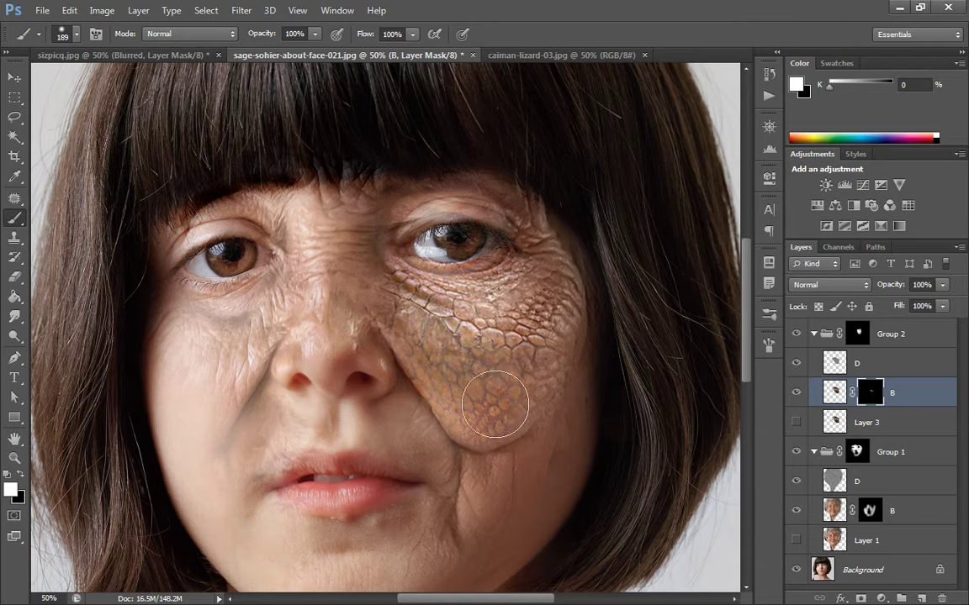
mouse_move(495, 405)
left_mouse_down()
mouse_move(458, 357)
mouse_move(471, 324)
mouse_move(425, 318)
left_mouse_up()
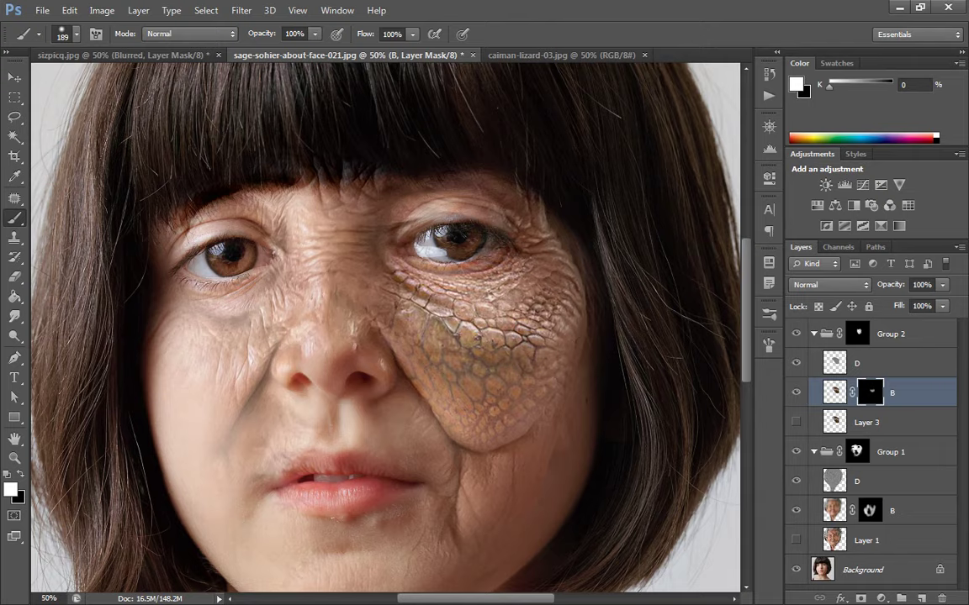
left_click(882, 397, "alt")
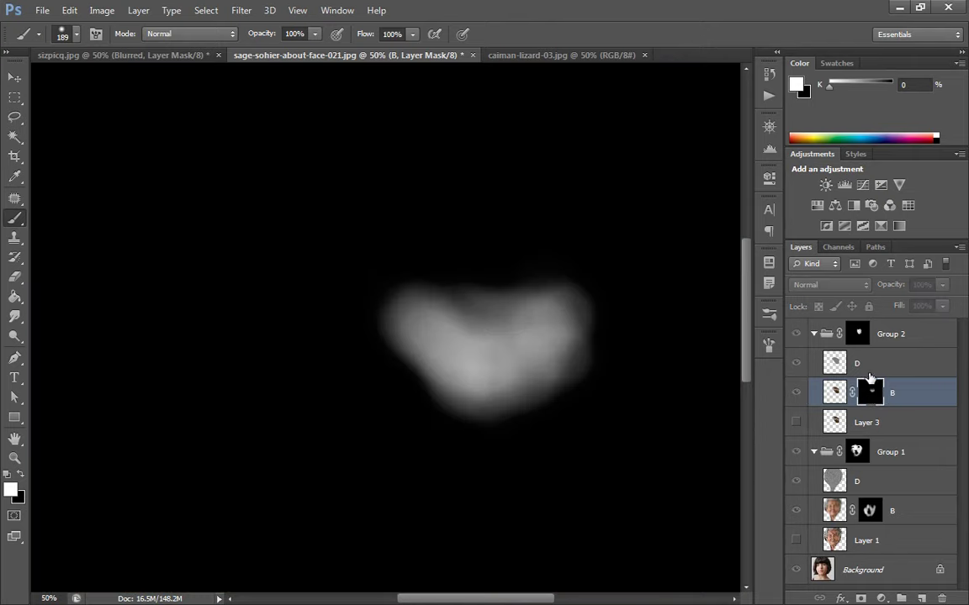
left_click(872, 393, "alt")
left_click(874, 394, "alt")
left_click(880, 394, "alt")
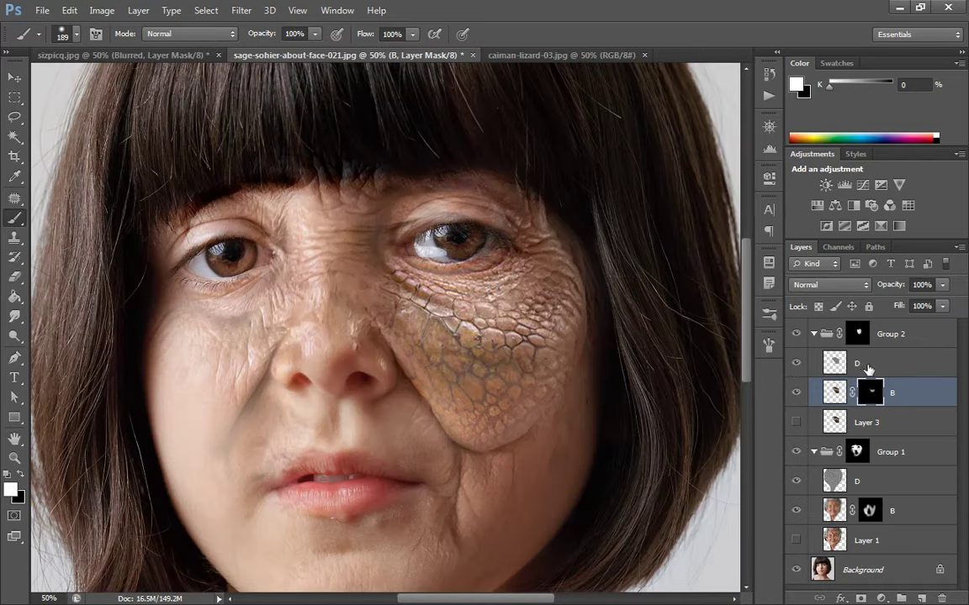
Target Group 2's mask and paint white with the Brush tool to reveal more lizard scales on the cheek.
key("z")
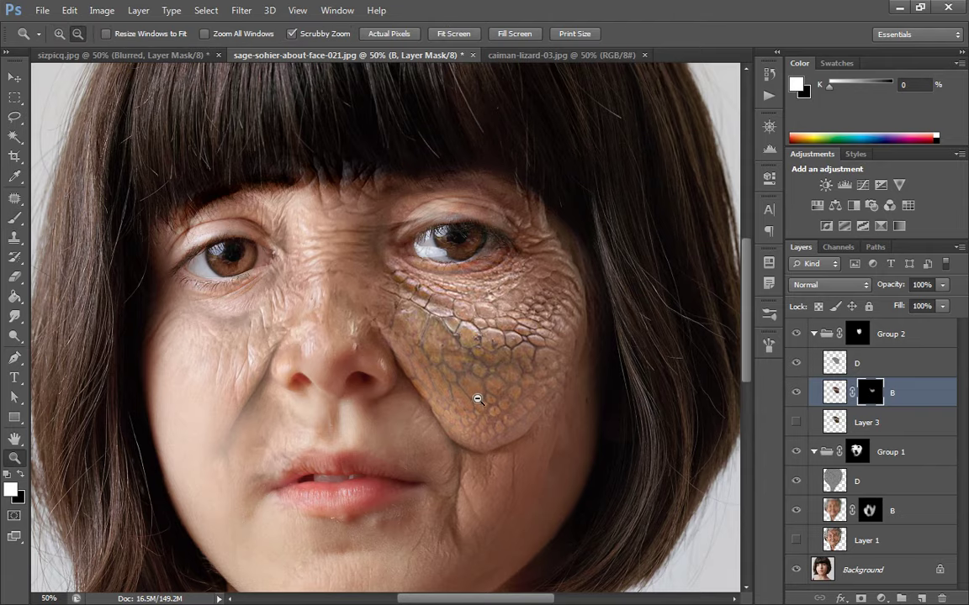
left_click(476, 400, "alt")
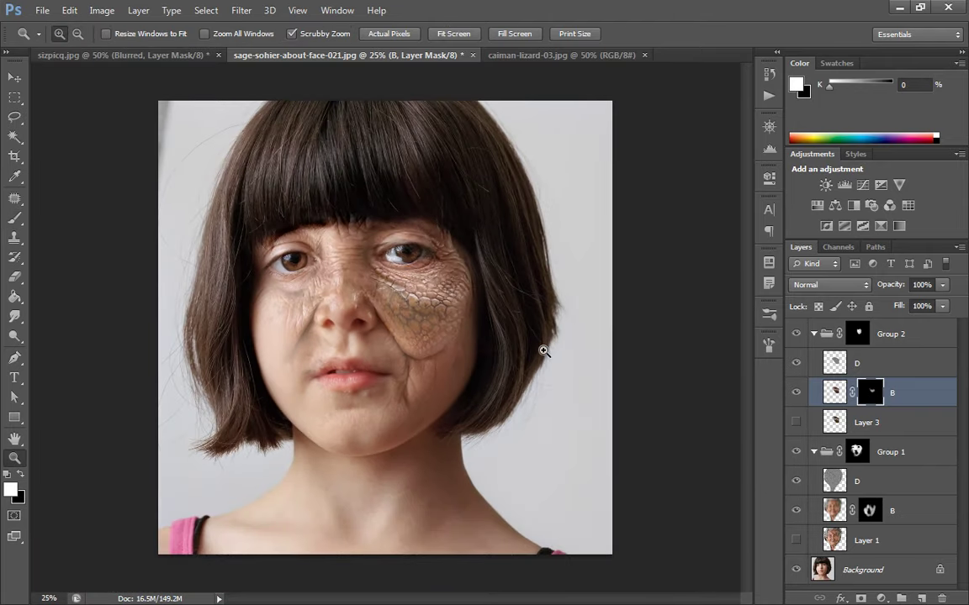
left_click(856, 334)
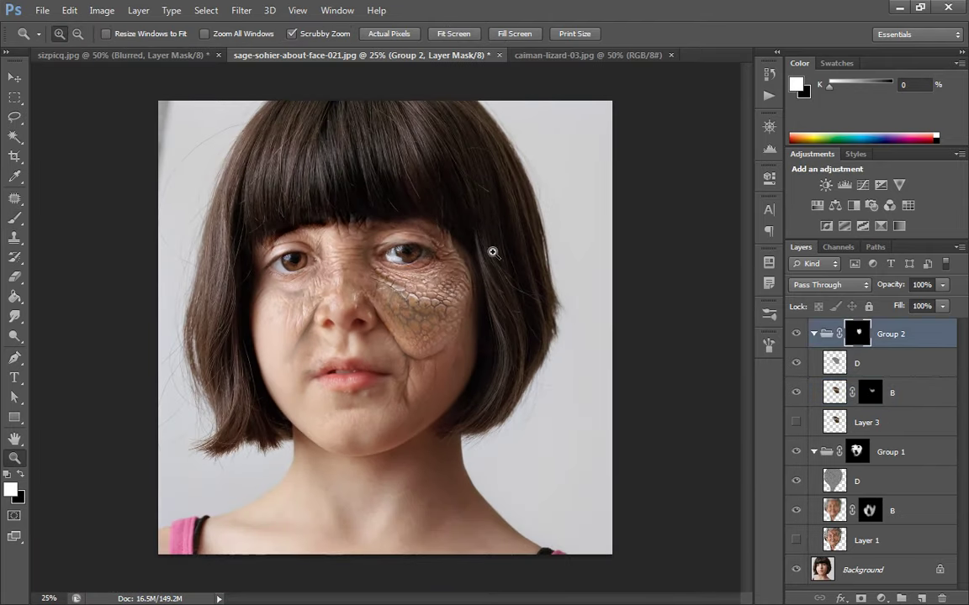
key("b")
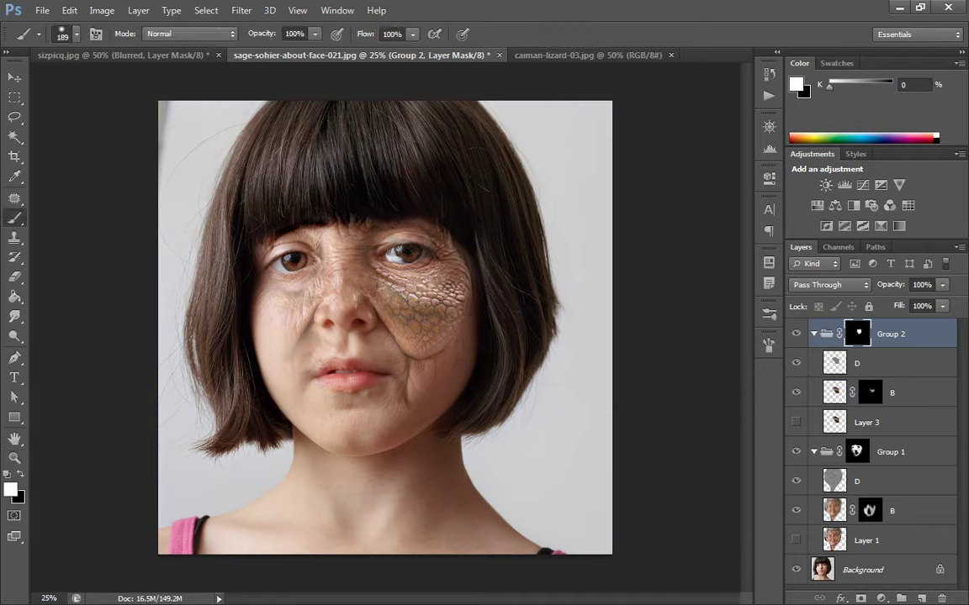